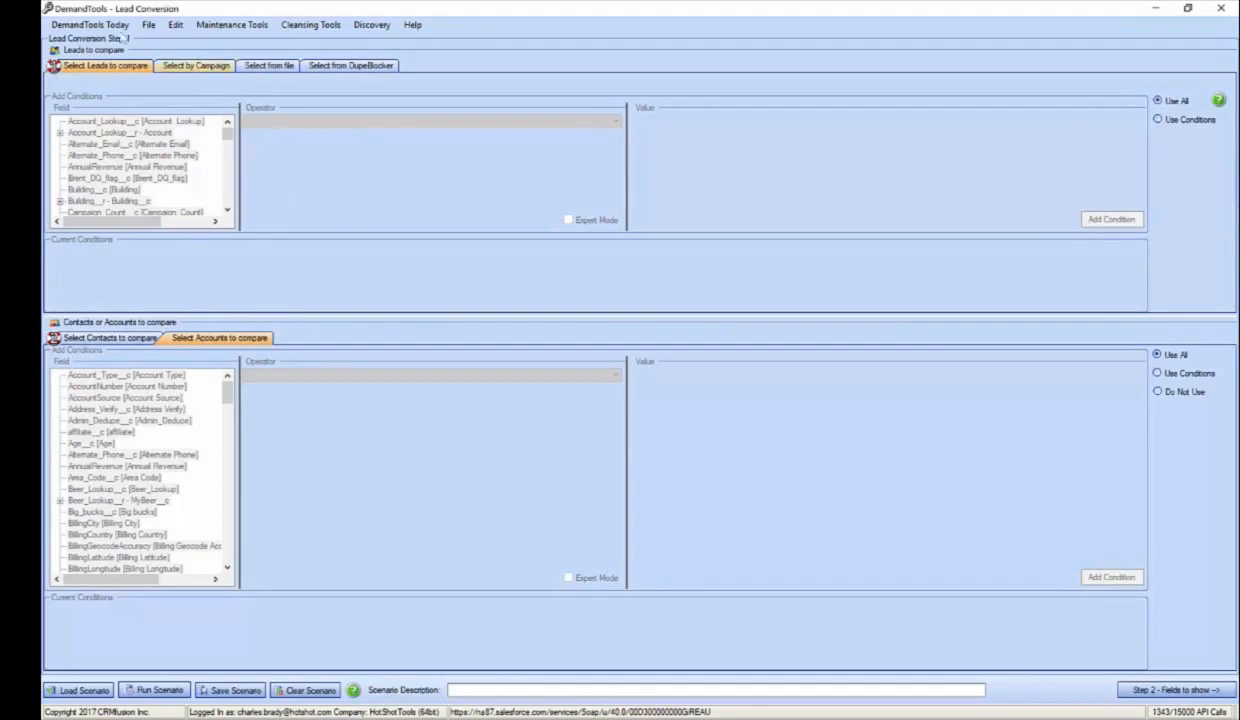
- Review the campaign, file and DupeBlocker options for choosing leads, then return to selecting leads to compare by field
left_click(196, 66)
left_click(197, 101)
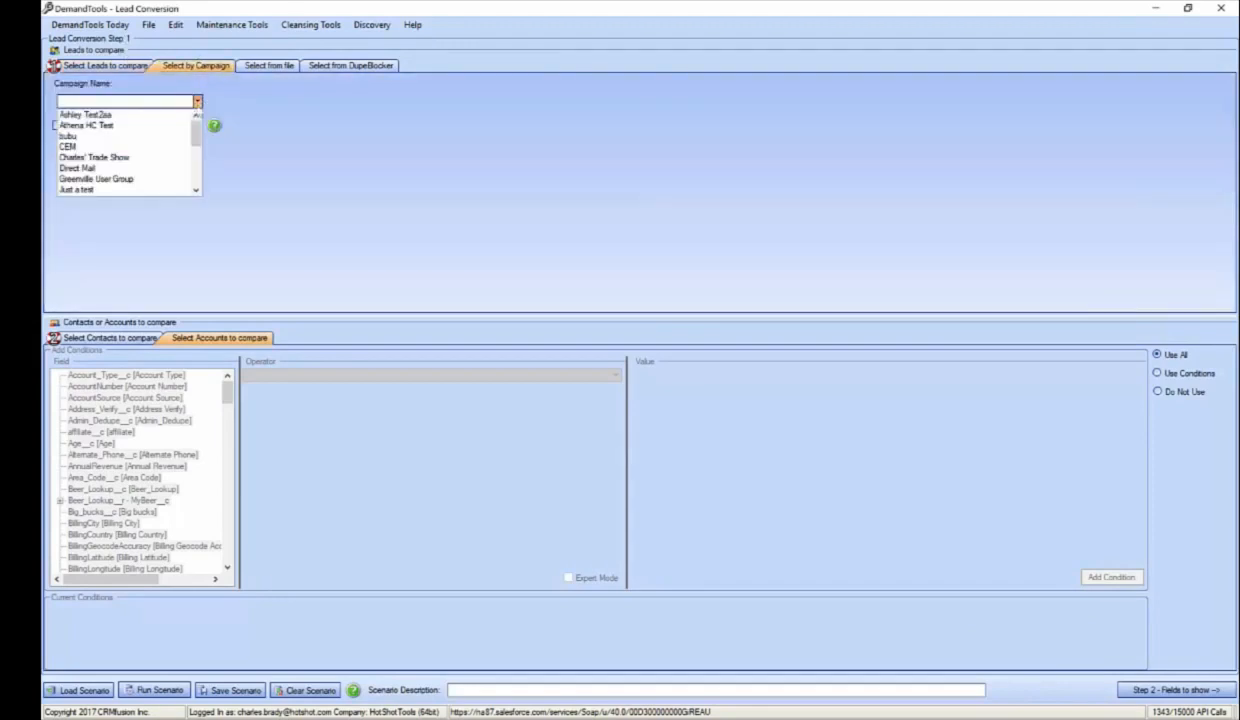
left_click(262, 65)
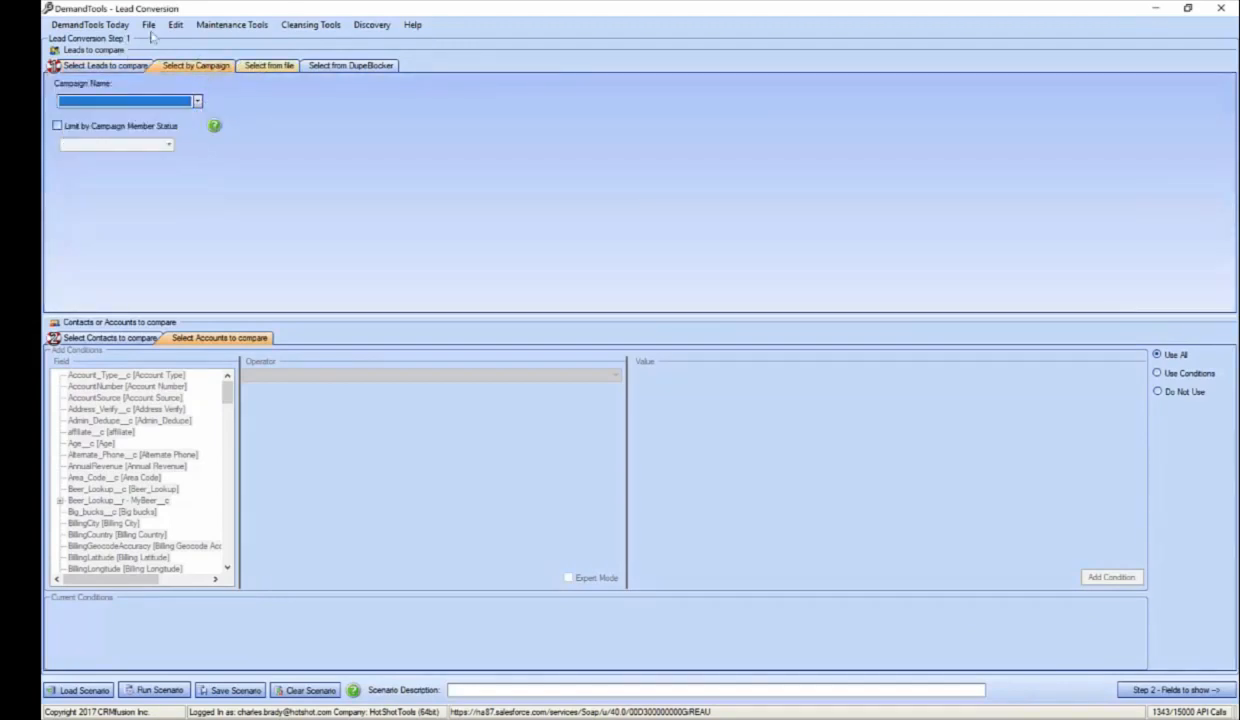
left_click(262, 65)
left_click(330, 67)
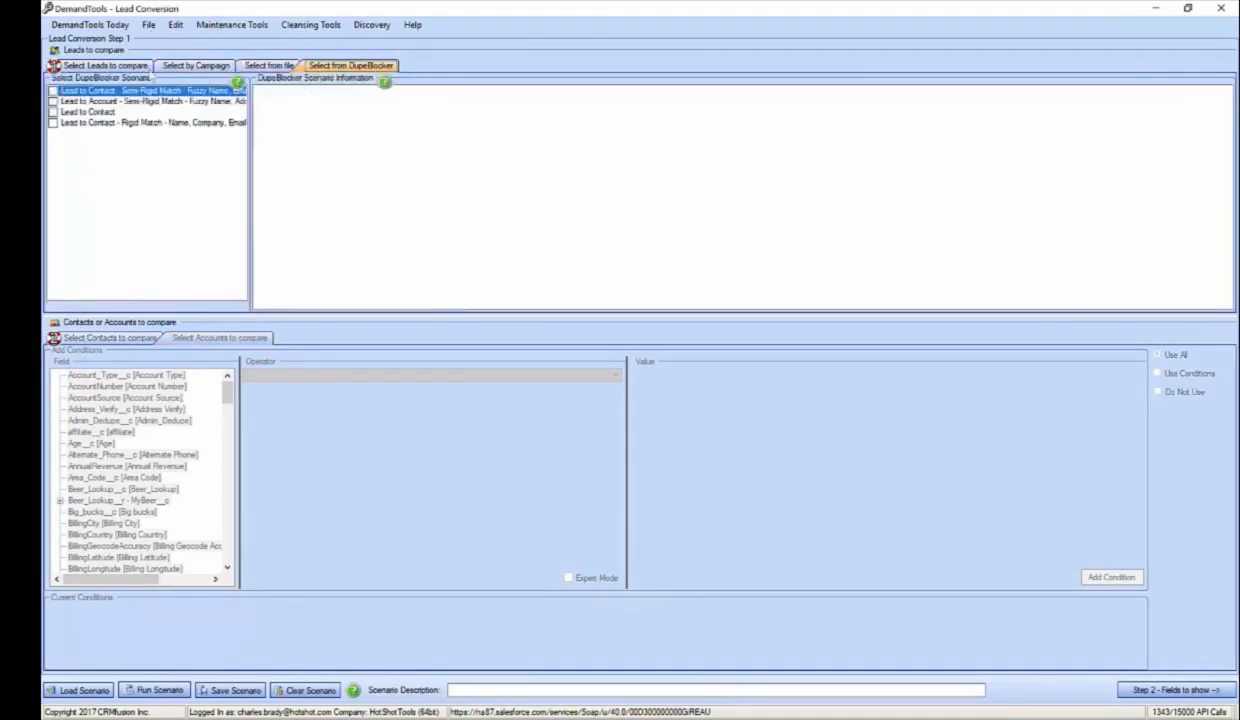
left_click(130, 66)
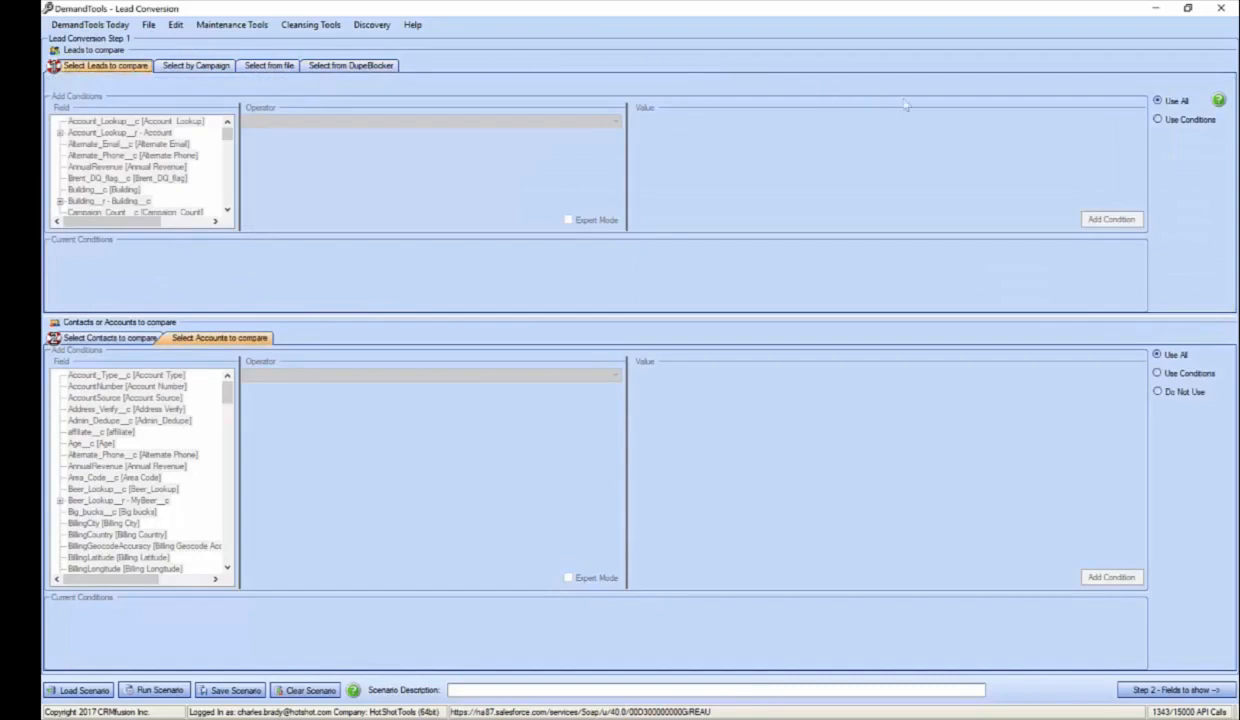
- Restrict the leads to compare with a condition that State (State/Province) starts with "fl"
left_click(1158, 120)
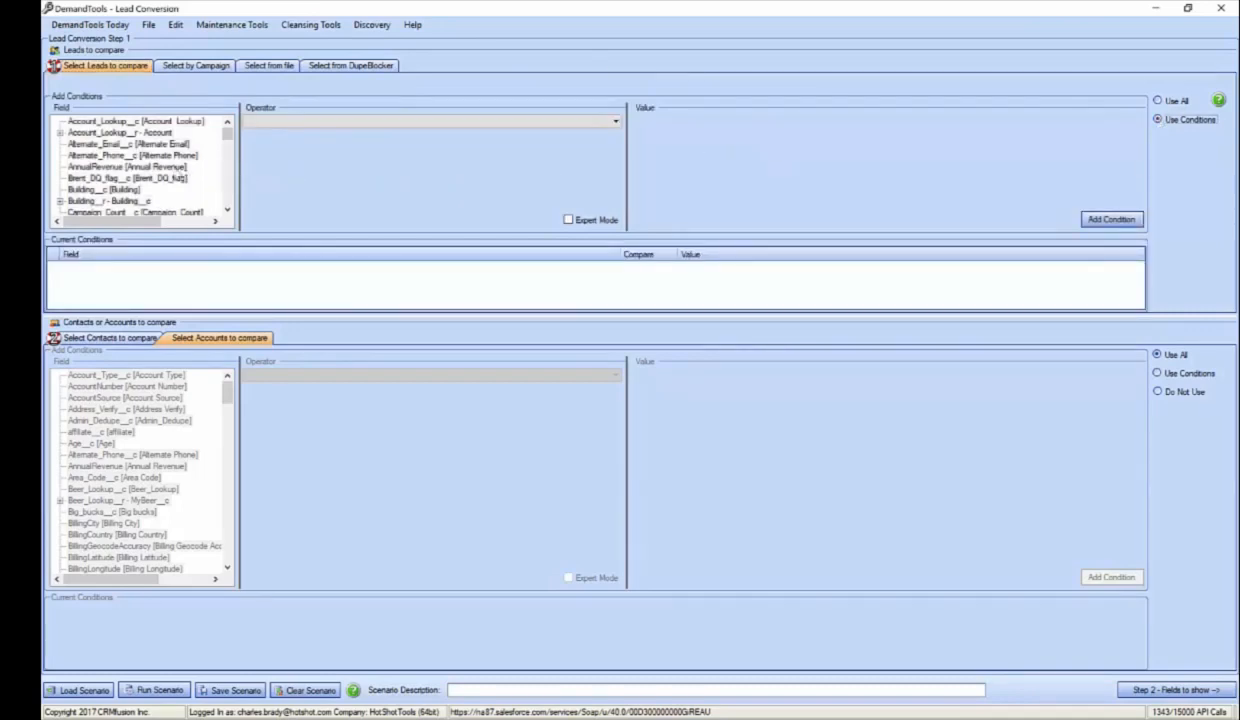
left_click(182, 168)
key("s")
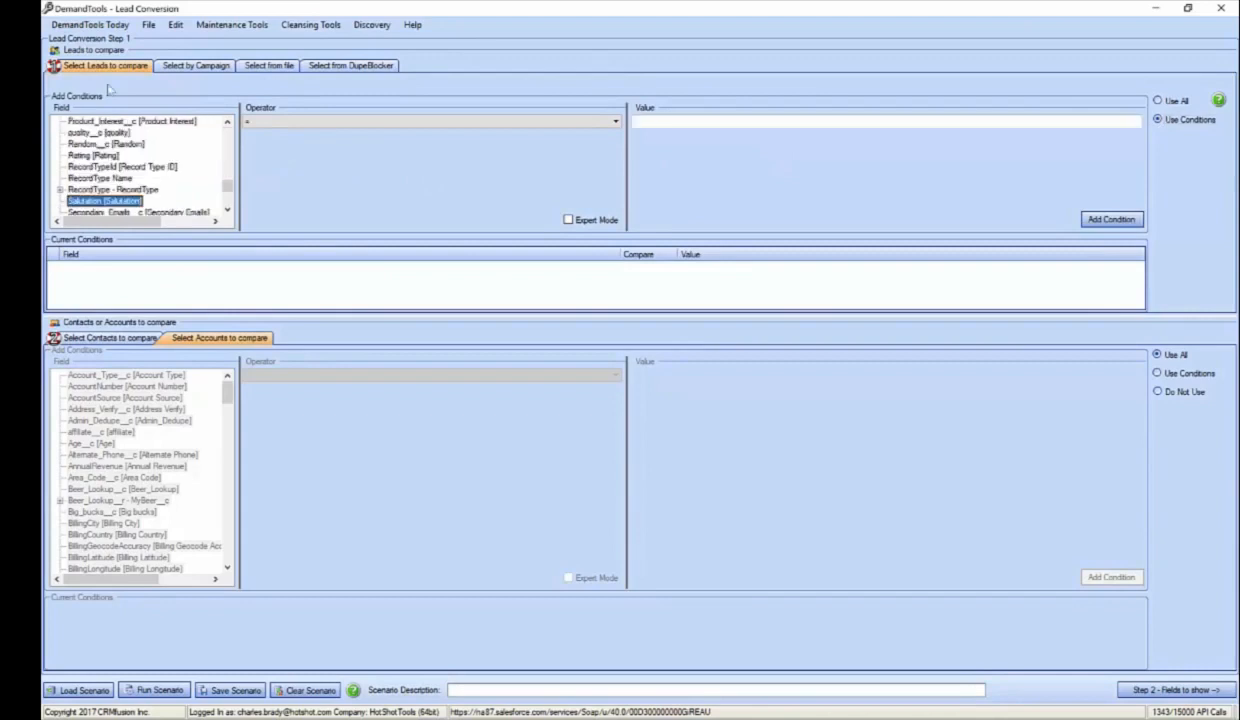
key("t")
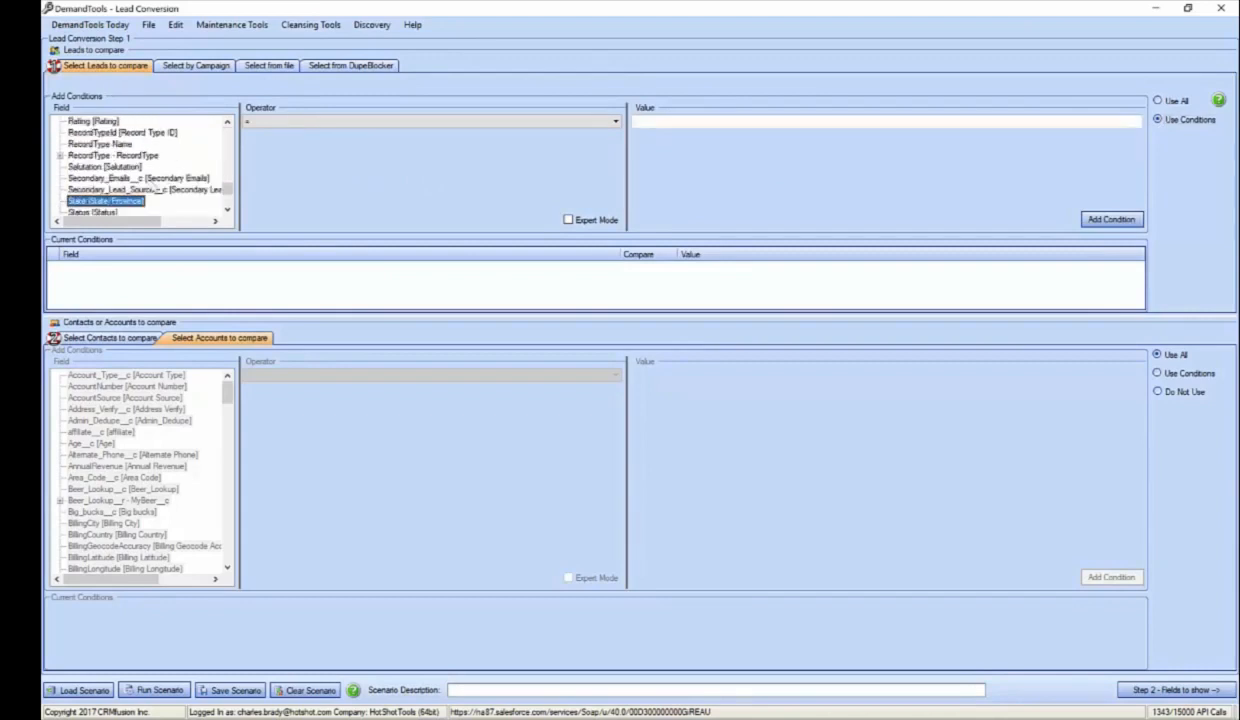
left_click(462, 122)
left_click(462, 157)
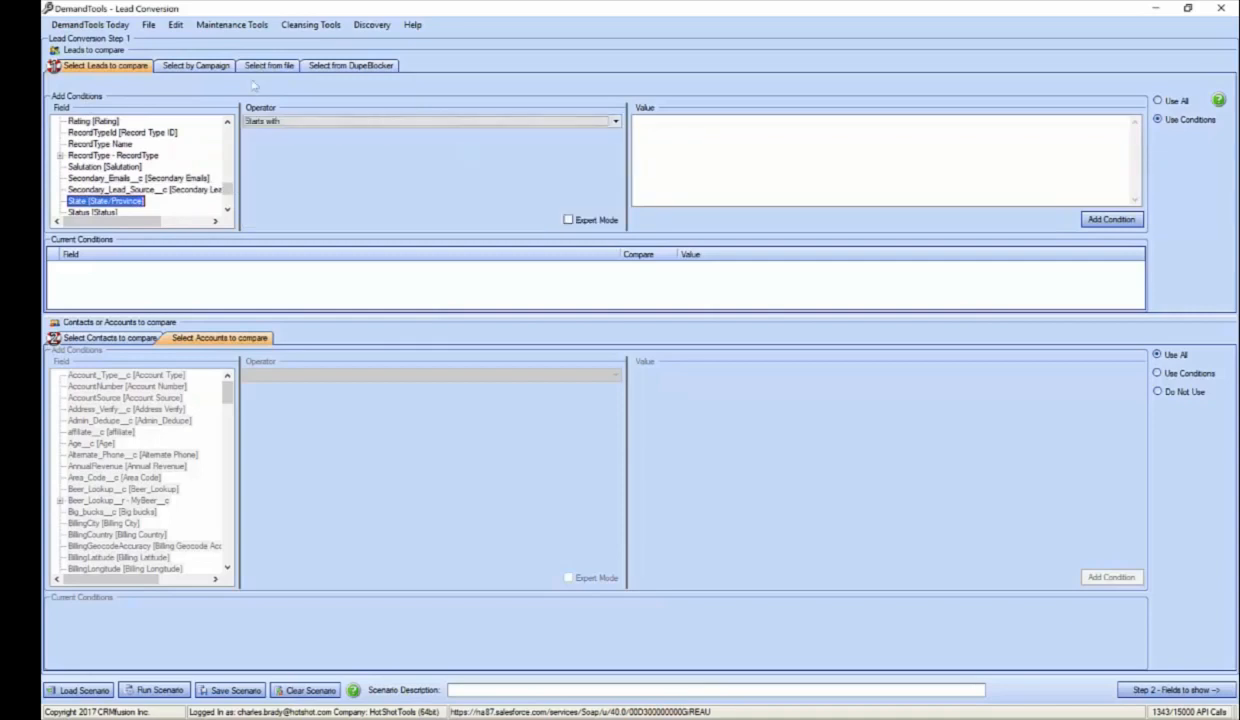
left_click(664, 144)
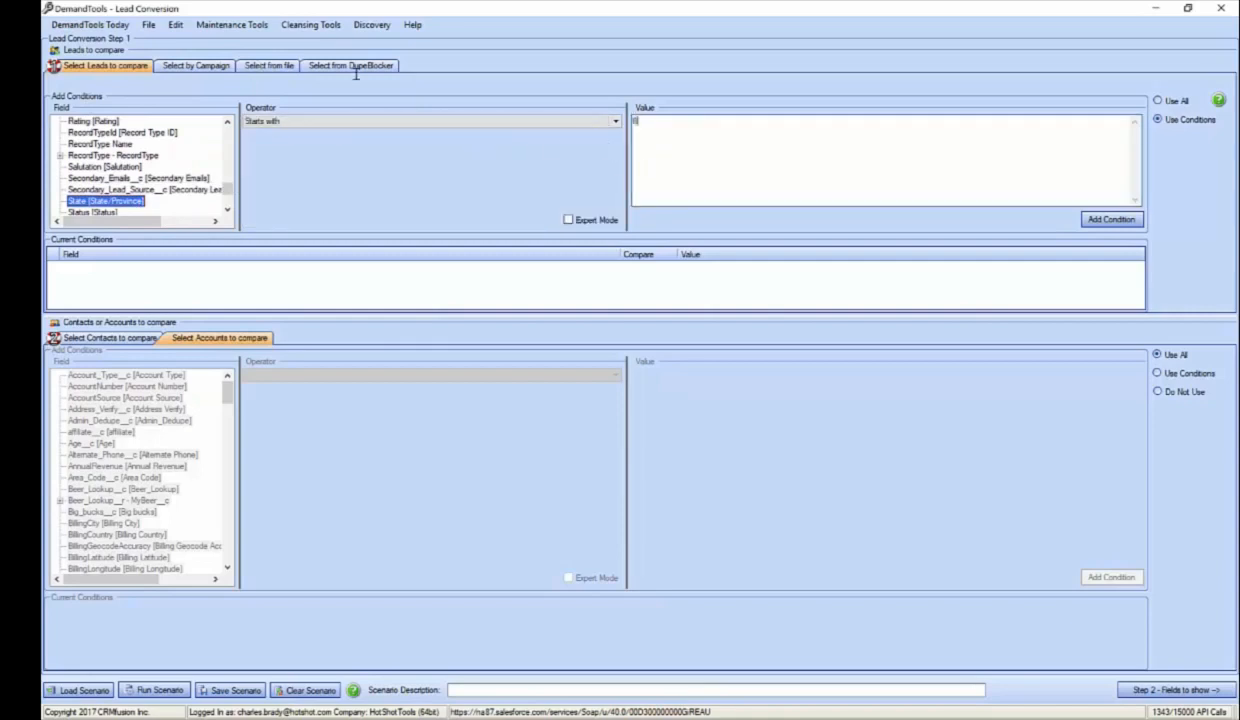
type("fl")
left_click(1105, 219)
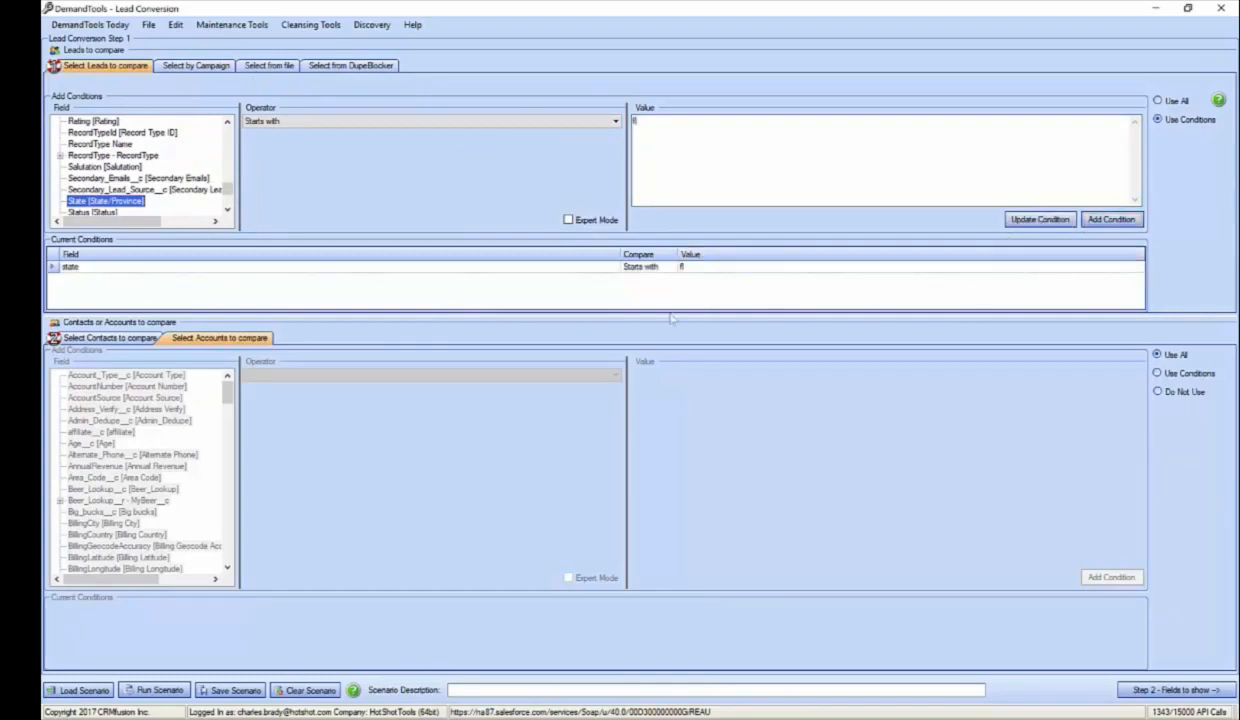
- Restrict the contacts to compare with a condition that the related Account's BillingState starts with "fl"
left_click(105, 337)
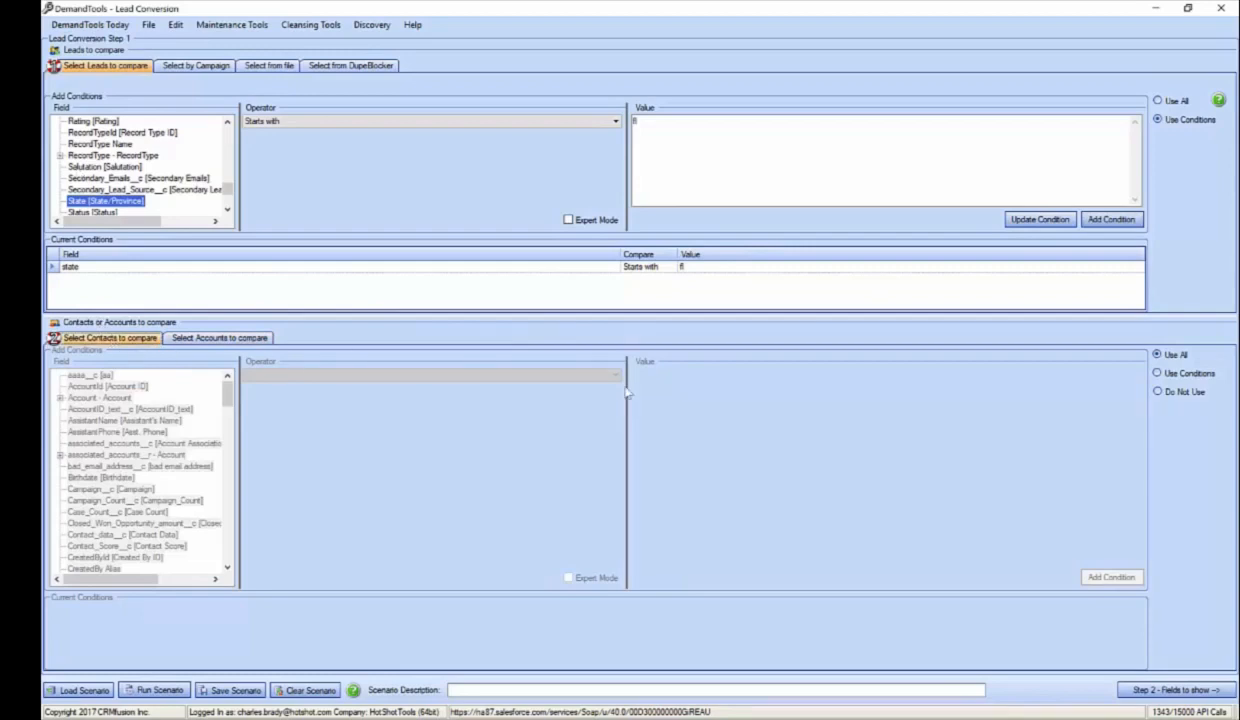
left_click(1158, 374)
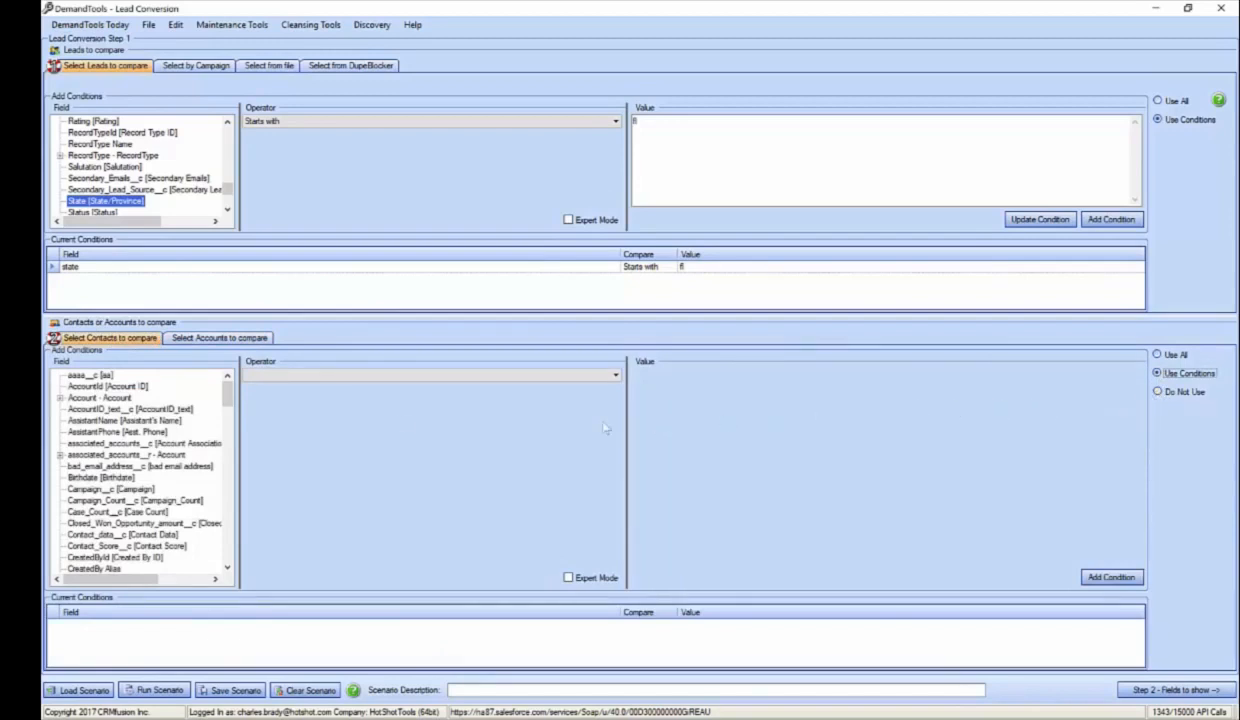
left_click(60, 397)
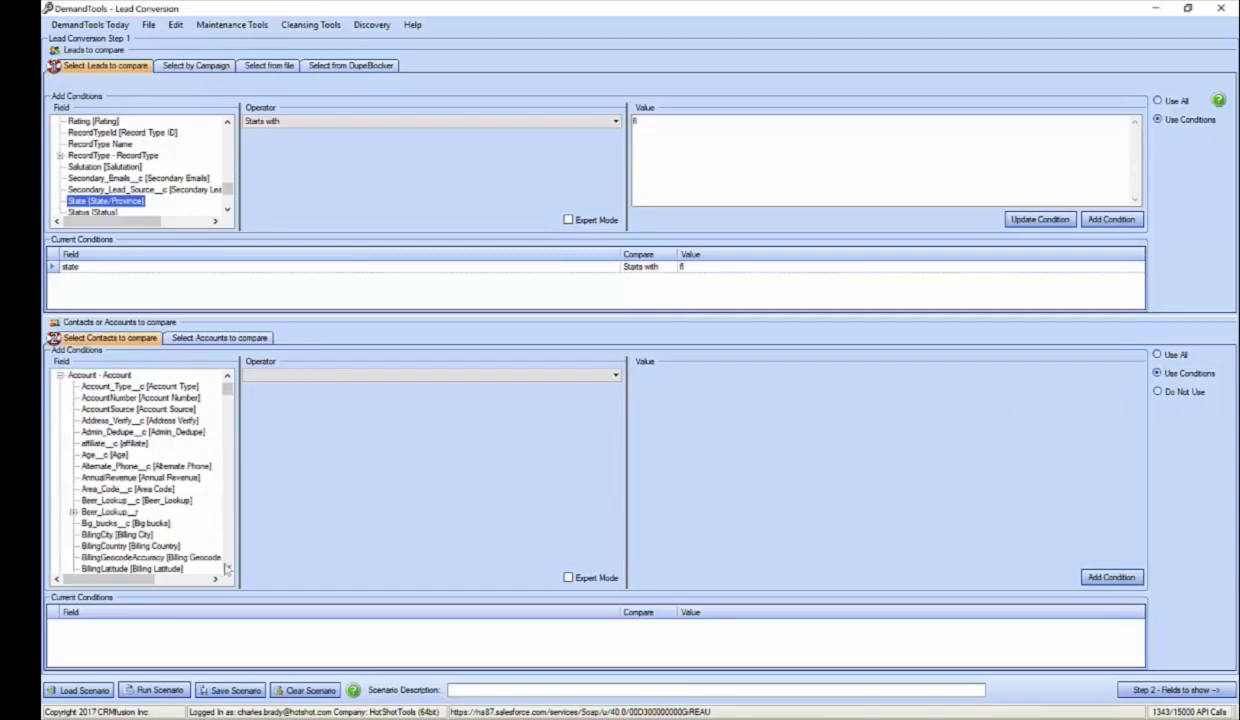
scroll(185, 550, "down", 2)
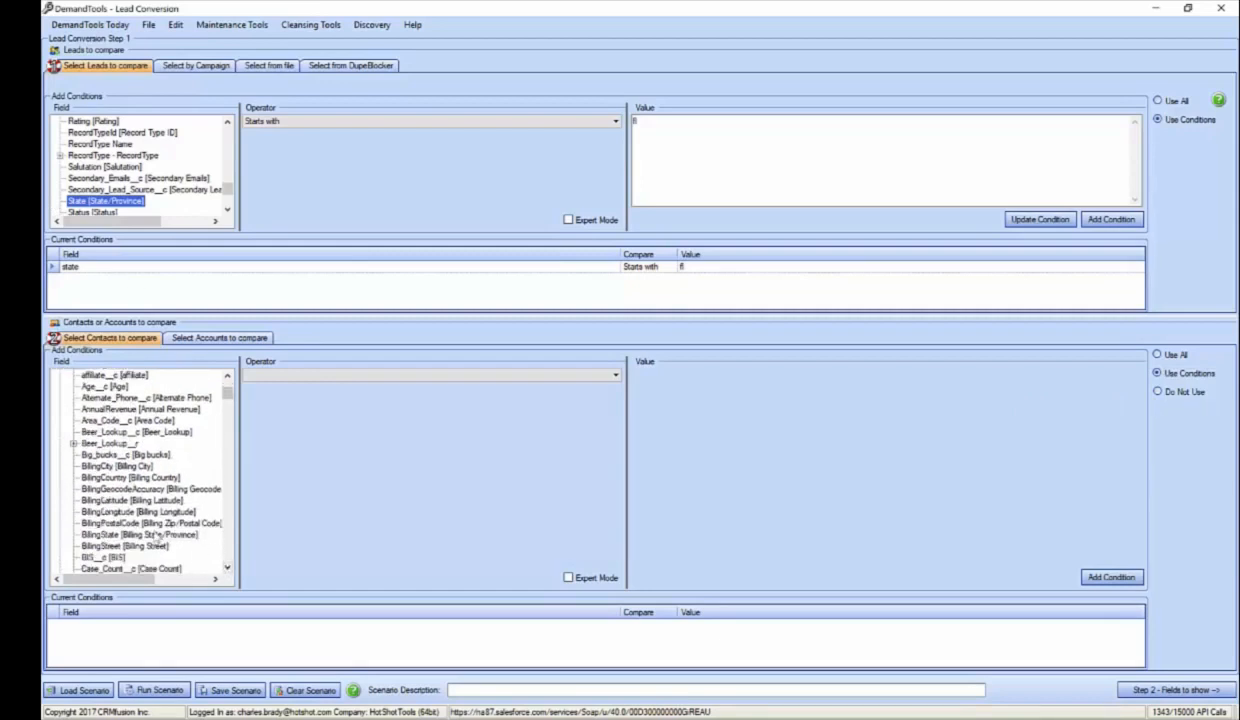
left_click(155, 534)
left_click(525, 376)
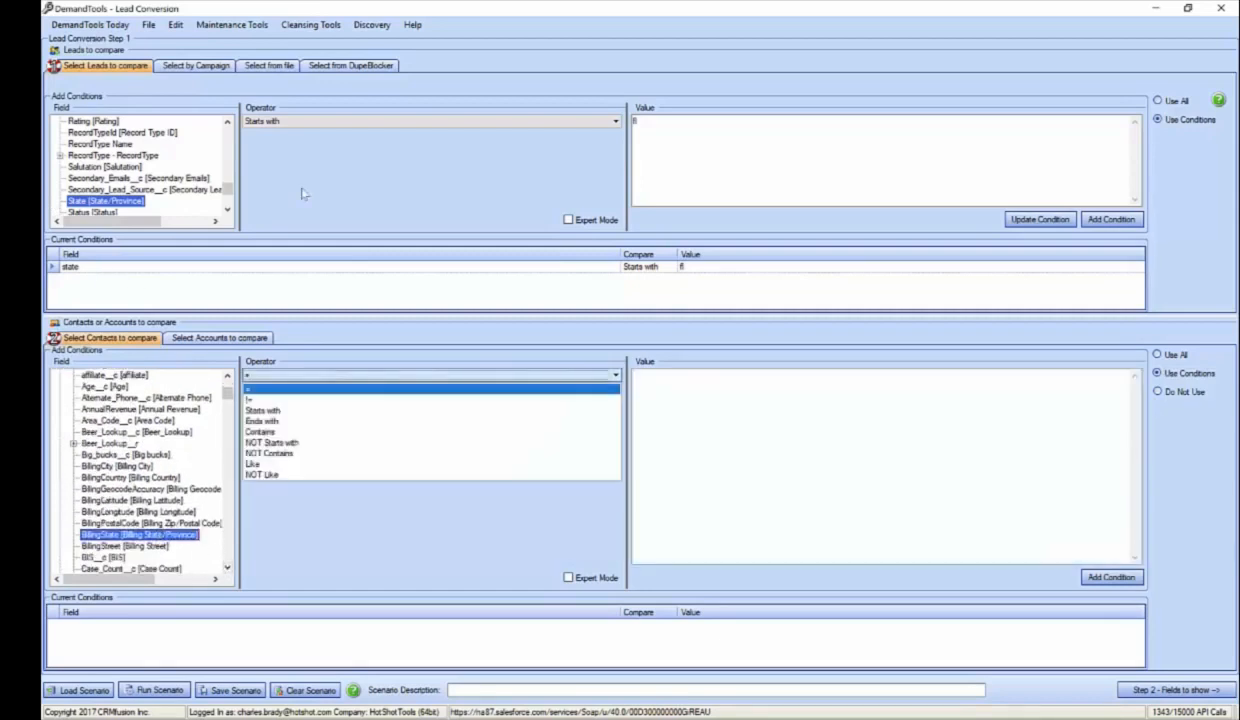
left_click(545, 416)
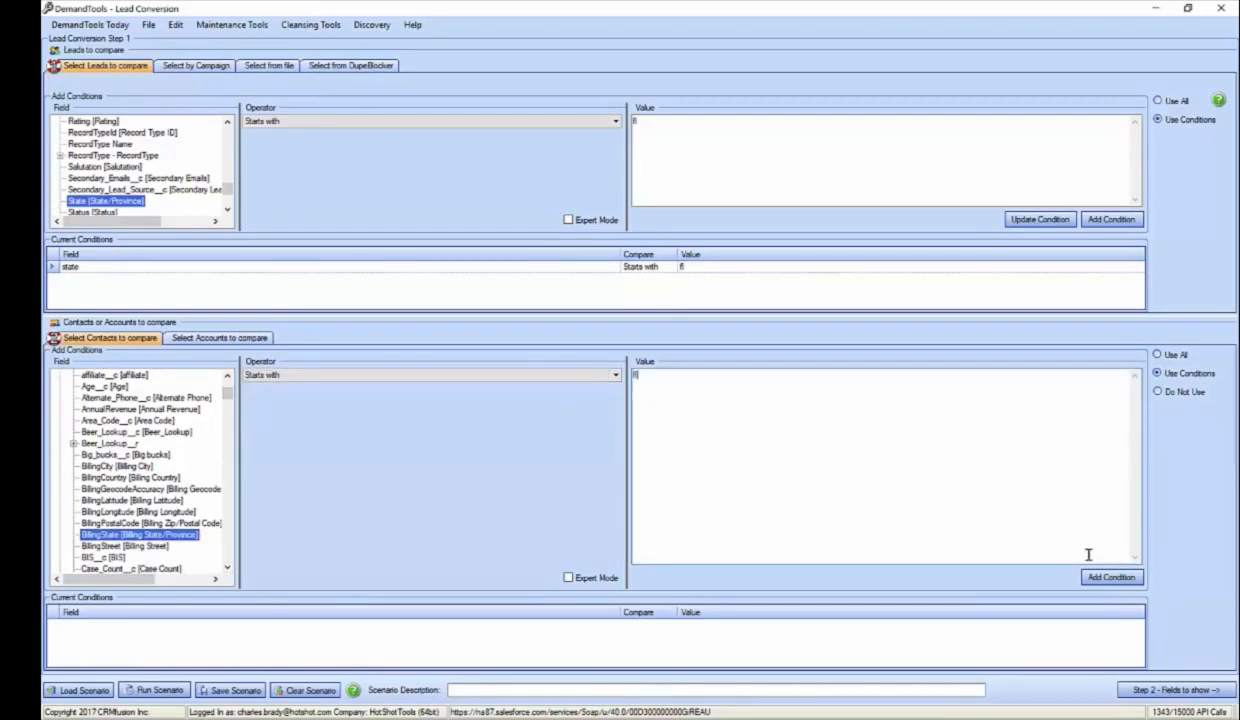
left_click(1108, 577)
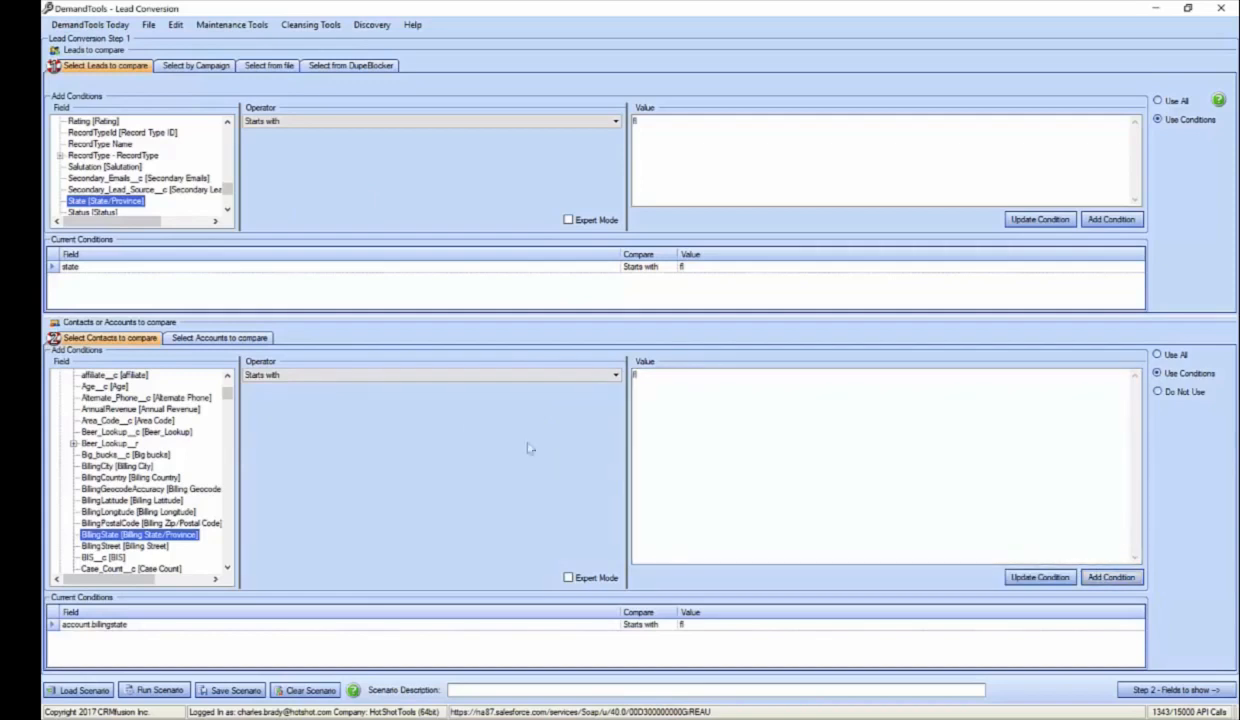
- Restrict the accounts to compare with a condition that BillingState (Billing State/Province) starts with "fl"
left_click(240, 336)
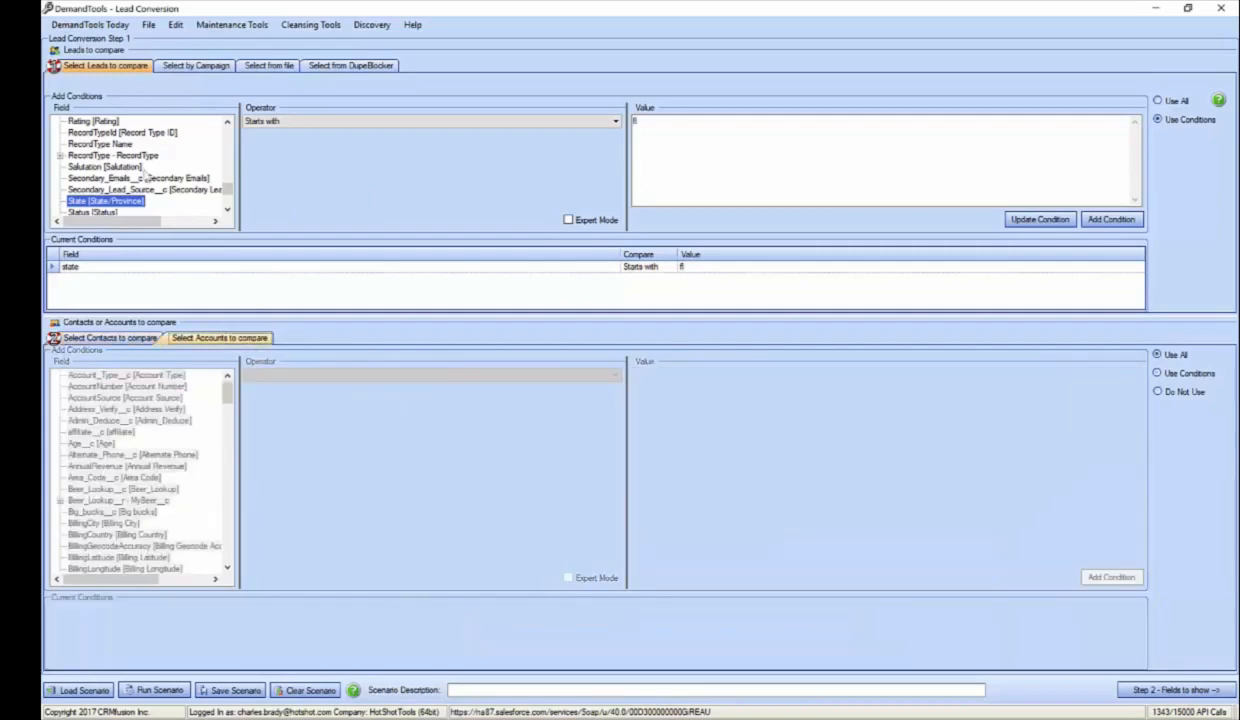
left_click(1157, 372)
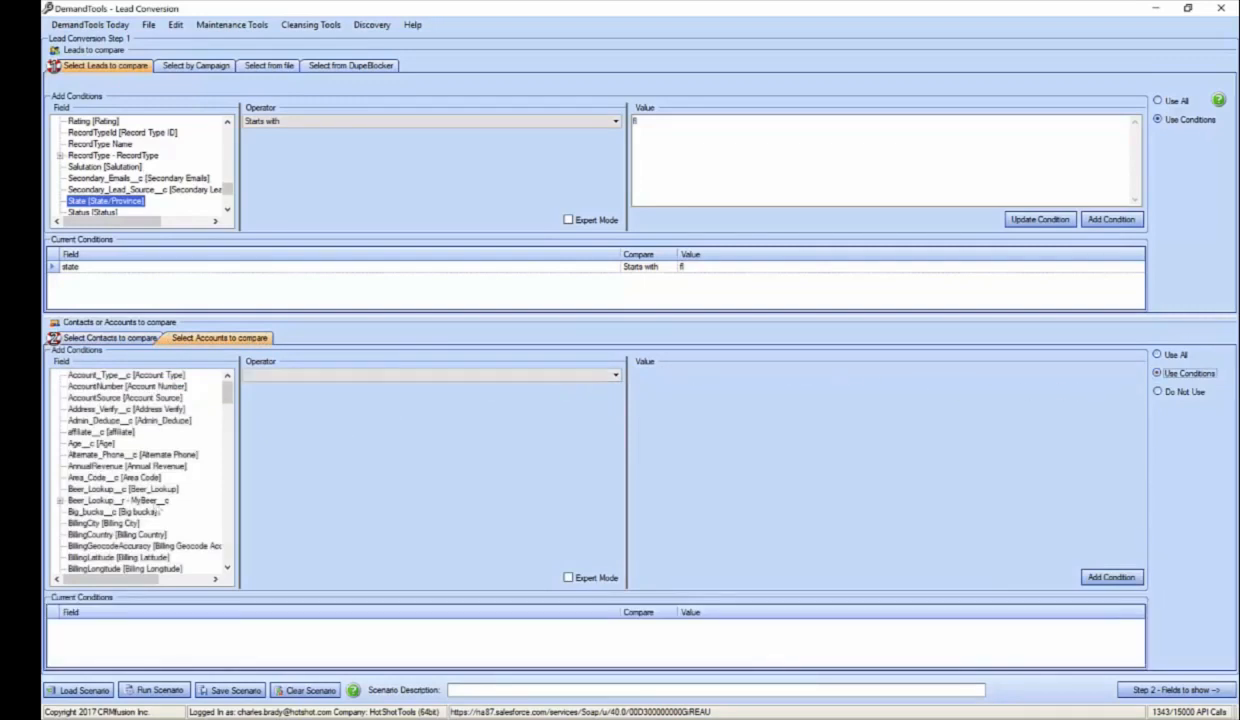
scroll(228, 562, "down", 4)
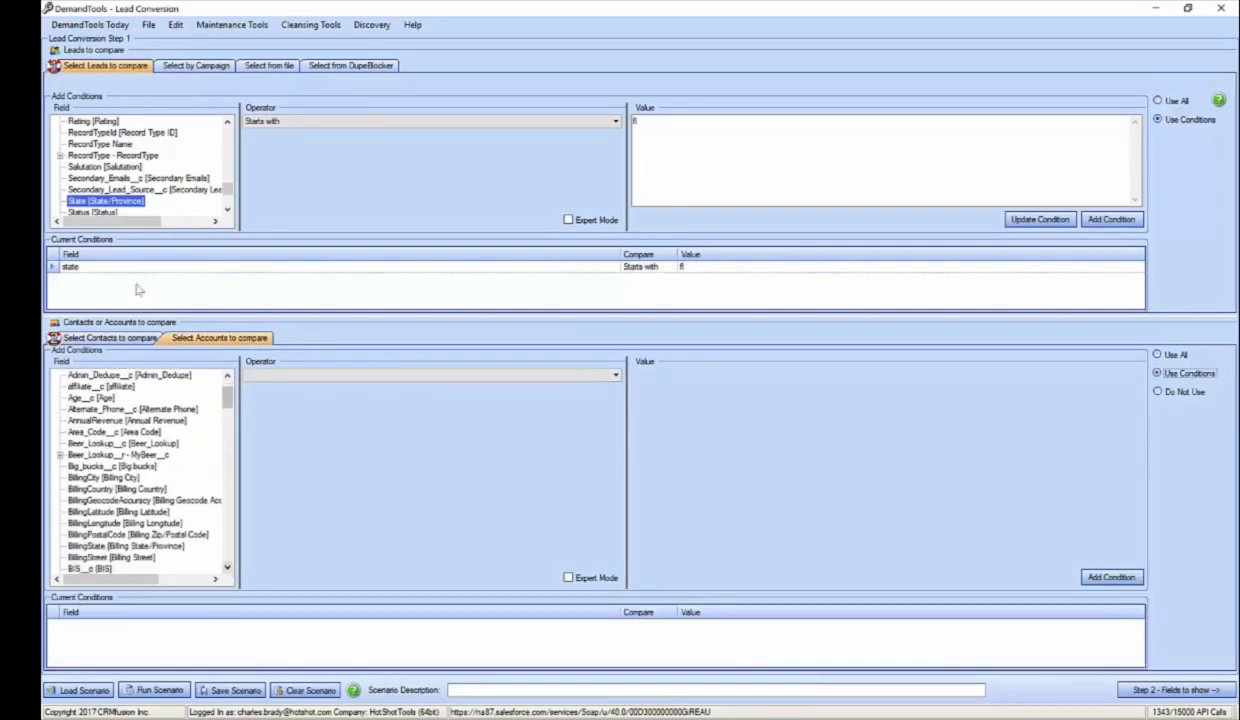
left_click(172, 546)
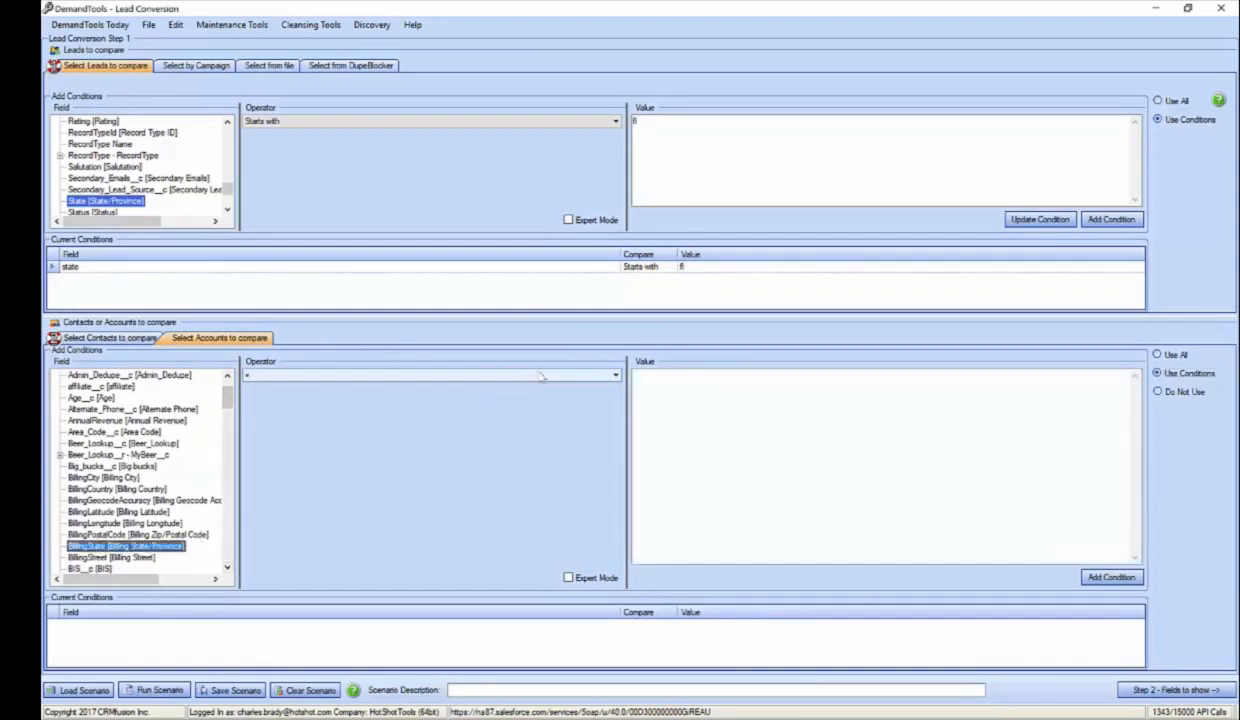
left_click(584, 376)
left_click(563, 410)
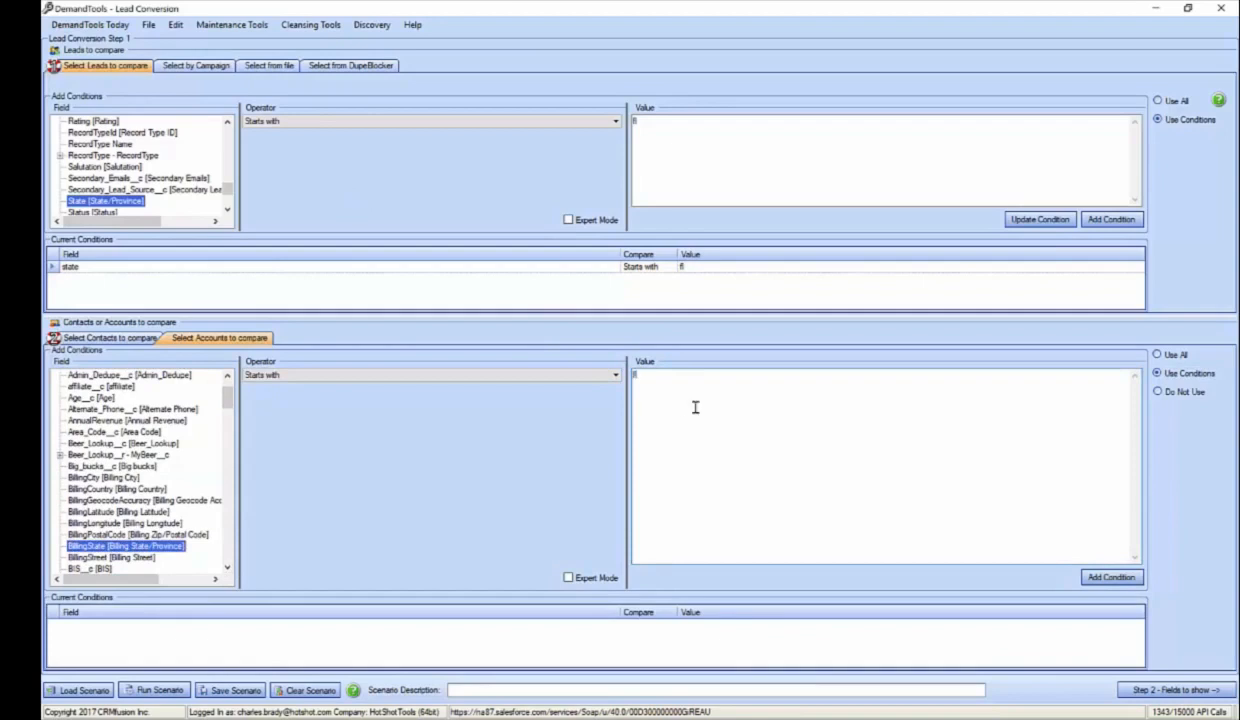
left_click(1100, 577)
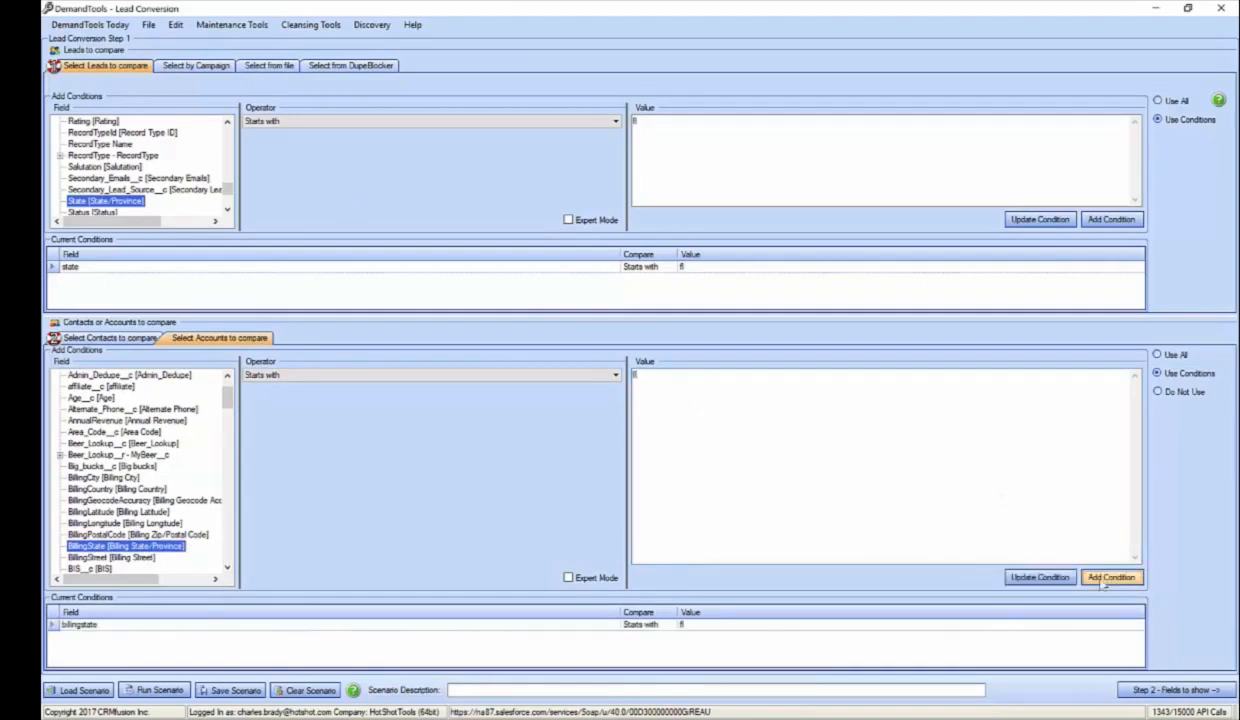
left_click(1030, 577)
- Proceed to the fields to show and add City, Company, Email, FirstName and LastName as lead display fields
left_click(1152, 690)
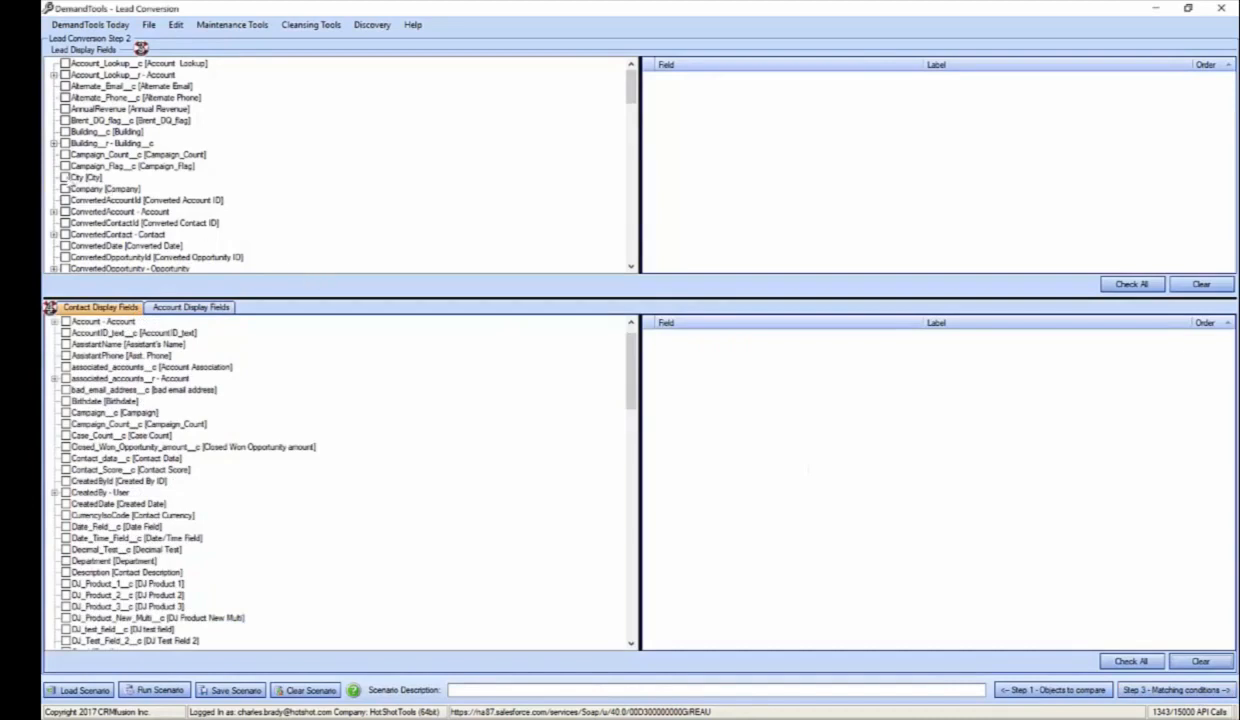
left_click(66, 178)
left_click(66, 189)
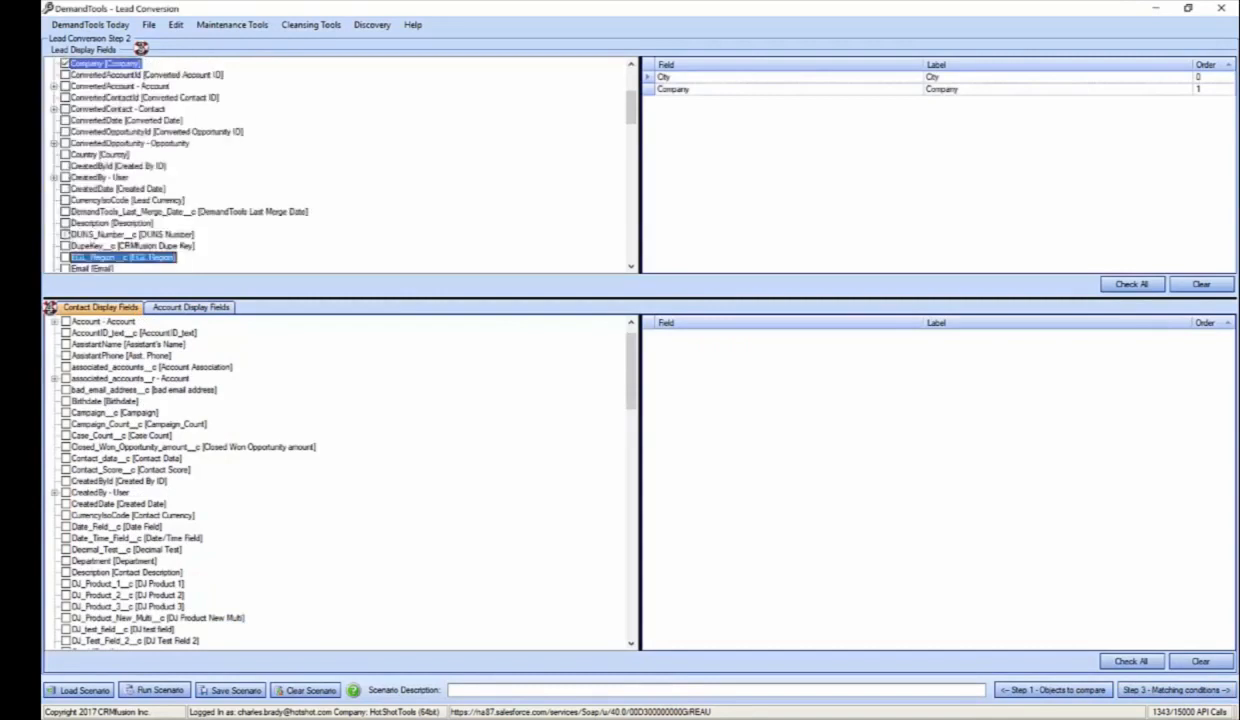
left_click(66, 262)
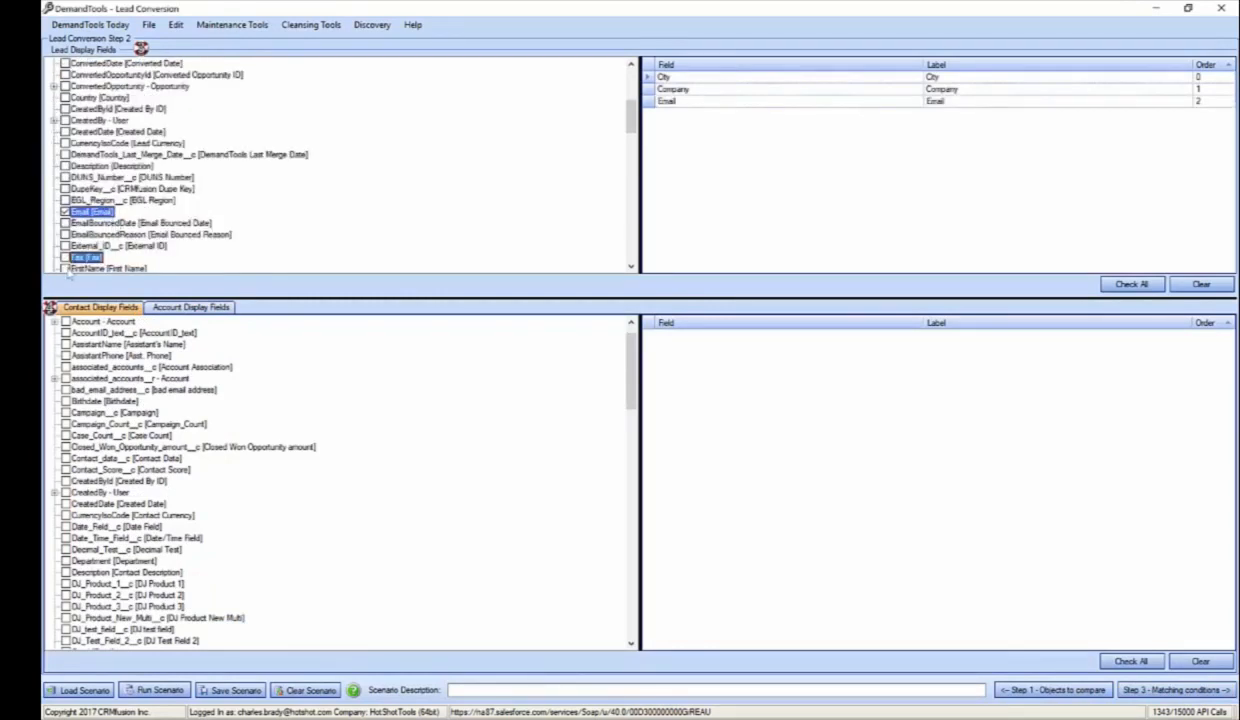
left_click(66, 268)
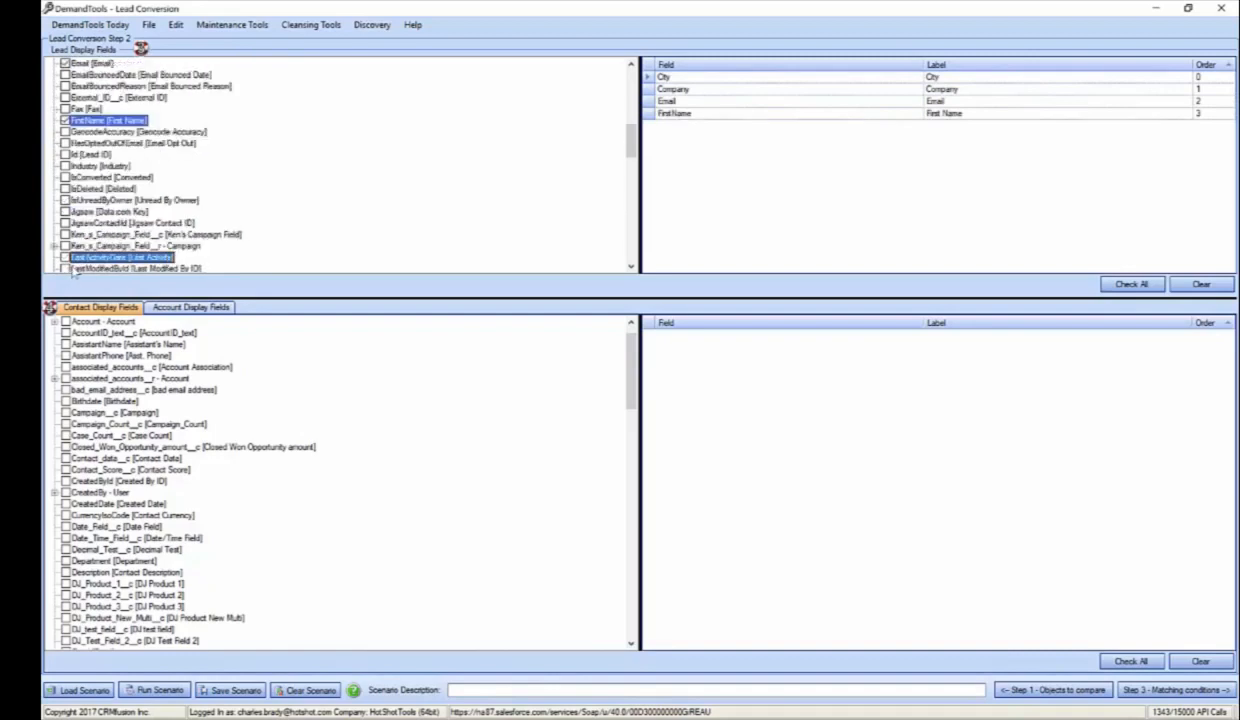
left_click(631, 267)
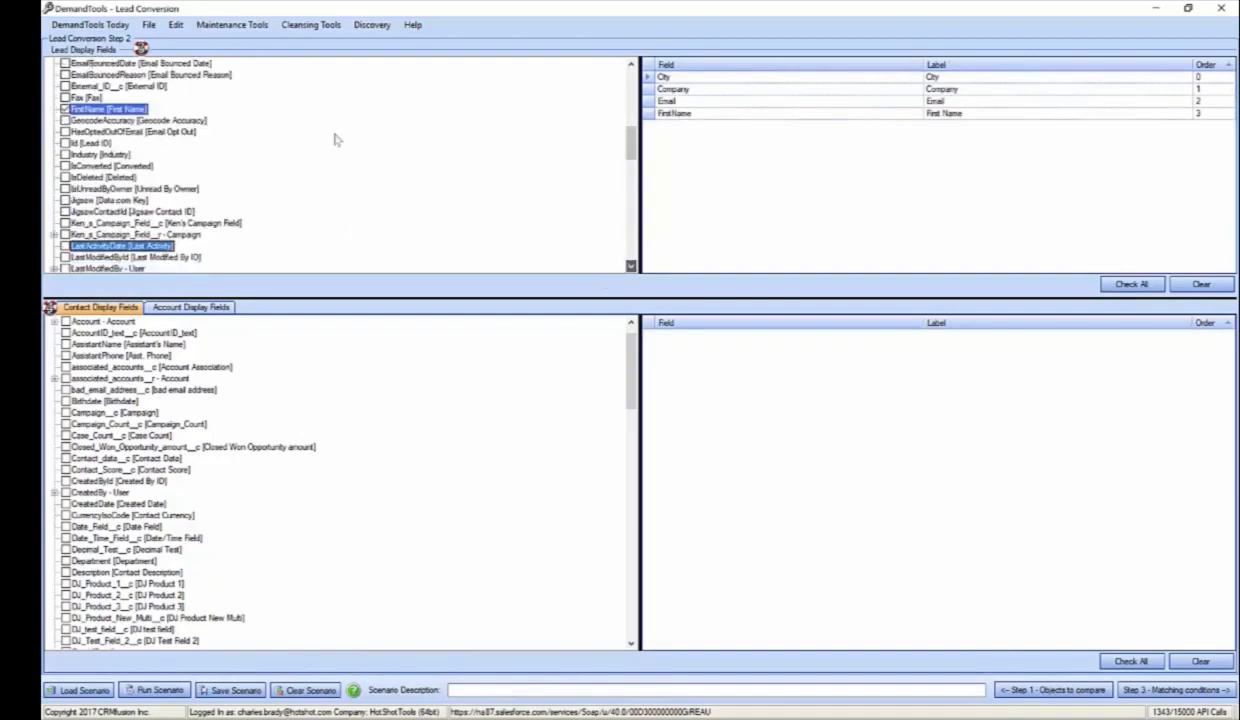
scroll(336, 140, "down", 2)
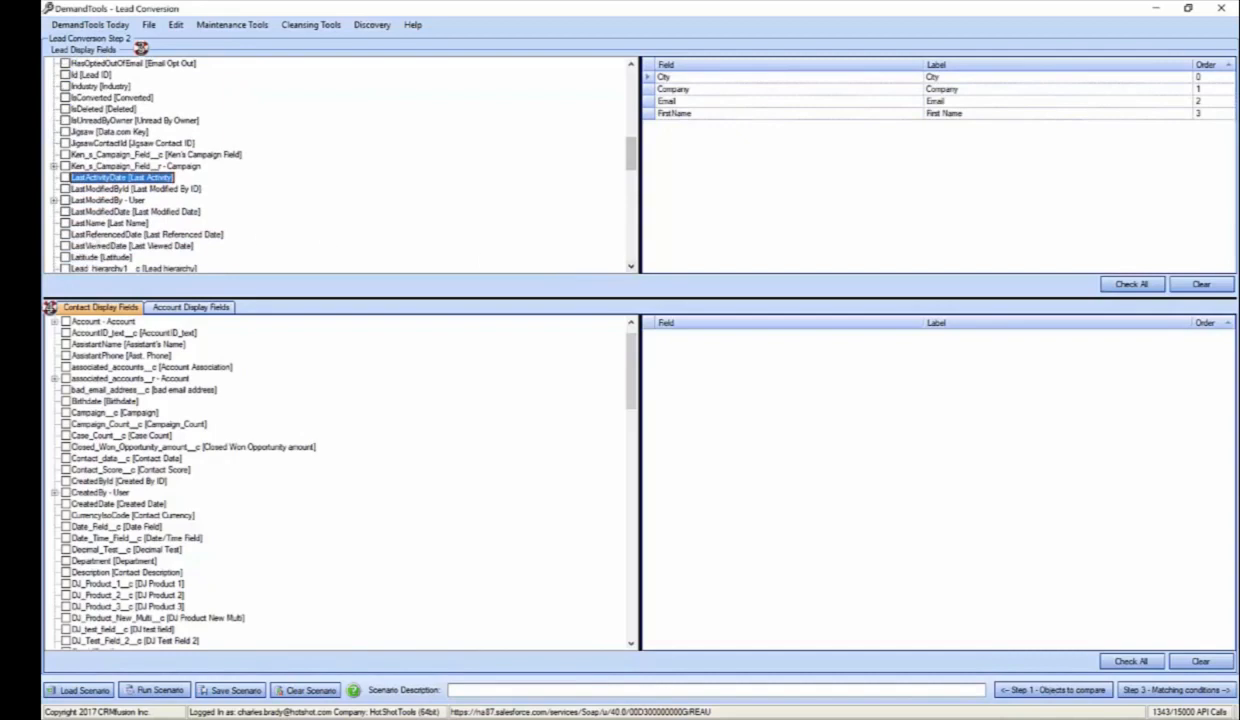
left_click(66, 223)
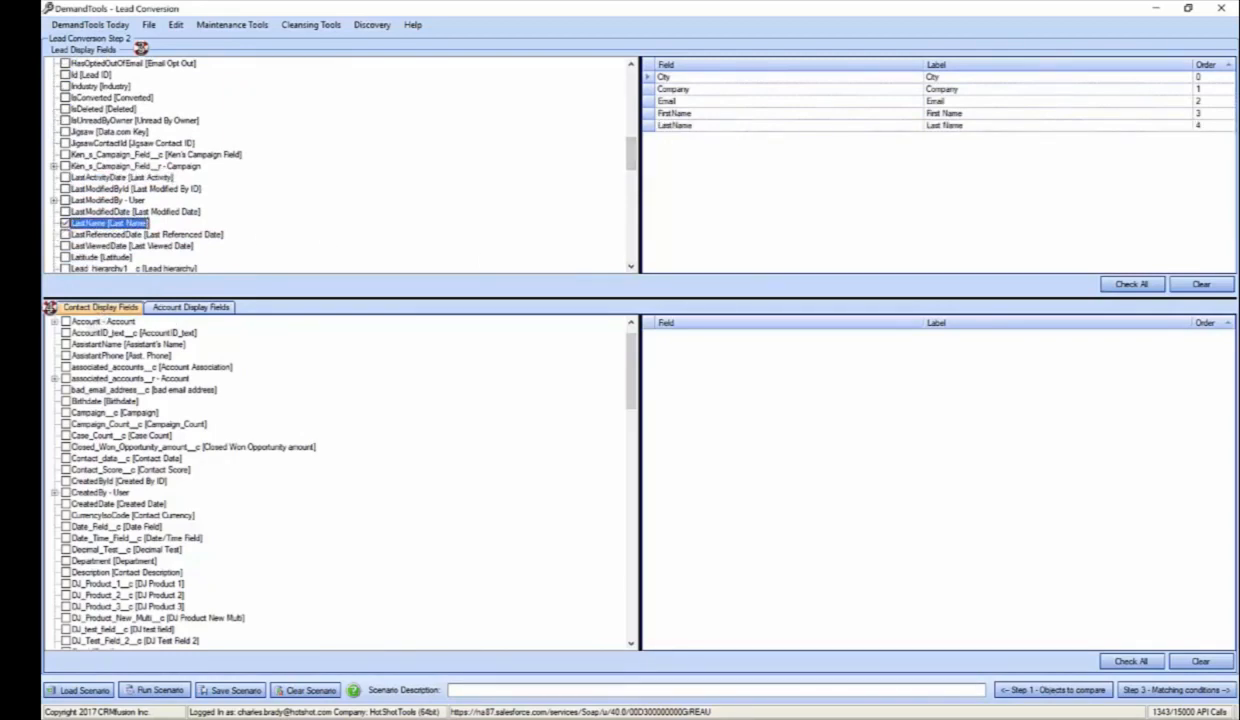
- Add the related Account's Name (Account Name) to the contact display fields and collapse the Account field group
left_click(55, 321)
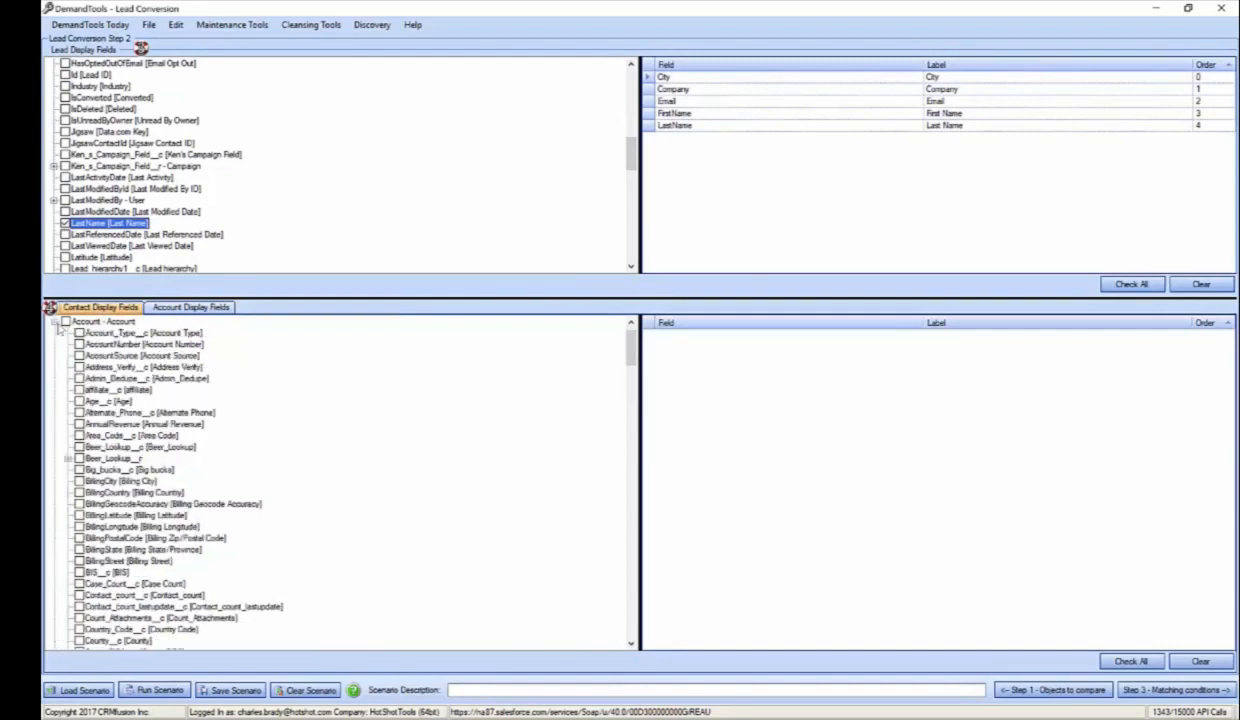
key("n")
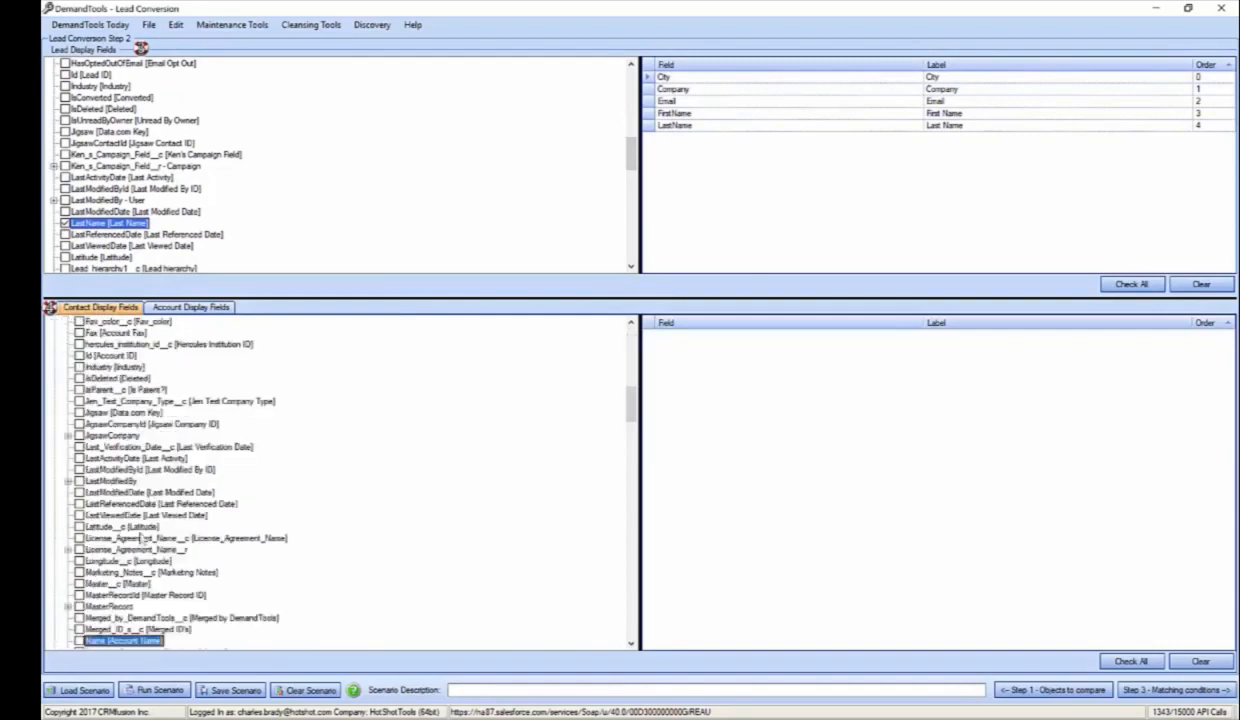
left_click(79, 640)
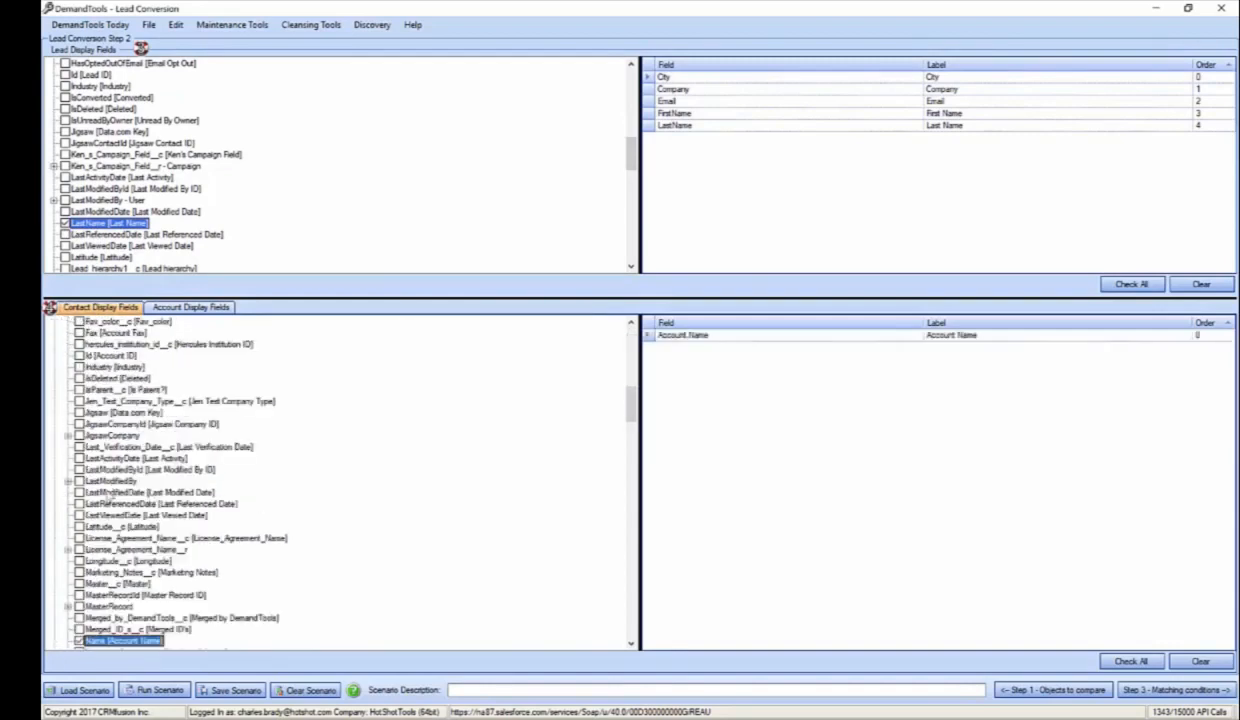
scroll(100, 481, "up", 15)
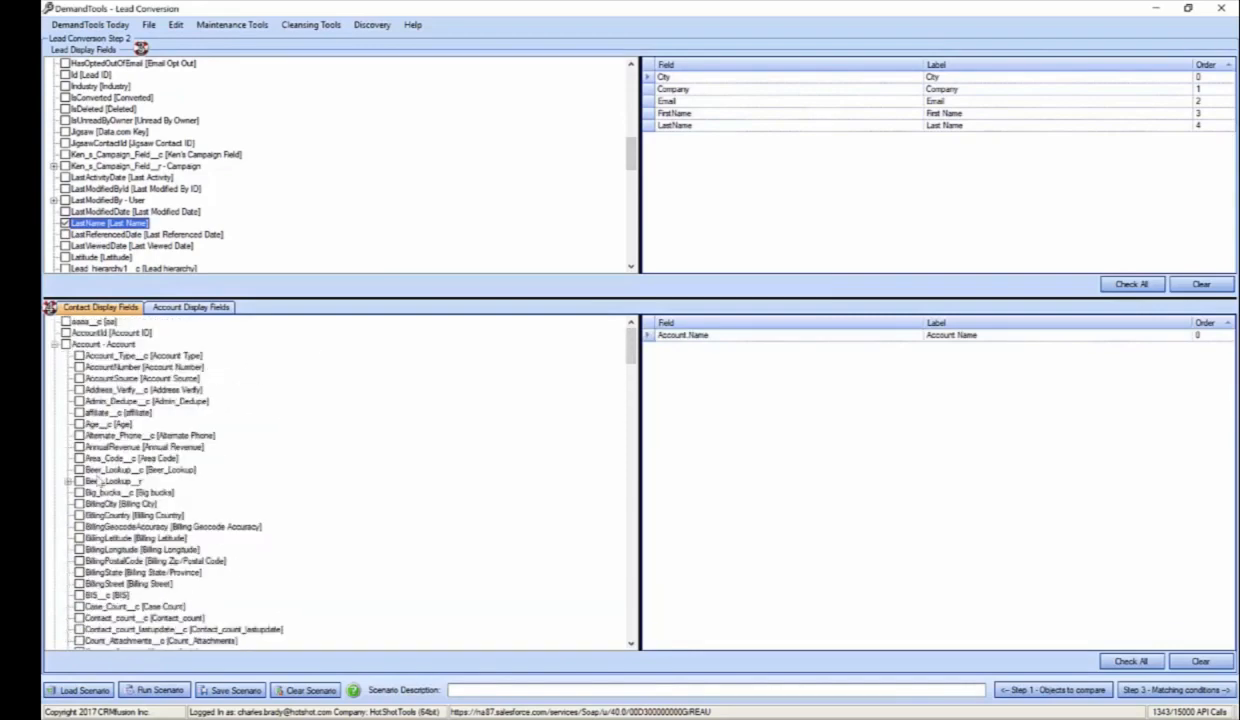
left_click(55, 344)
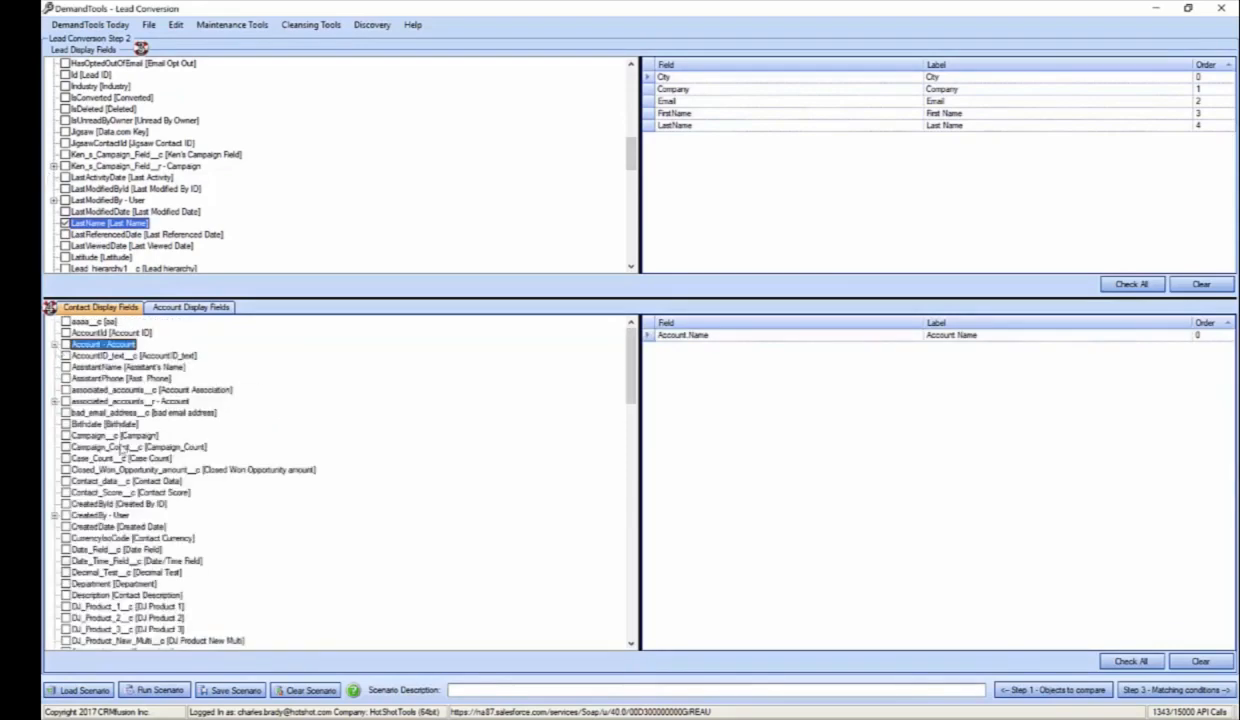
- Add Email, FirstName and LastName to the contact display fields
key("e")
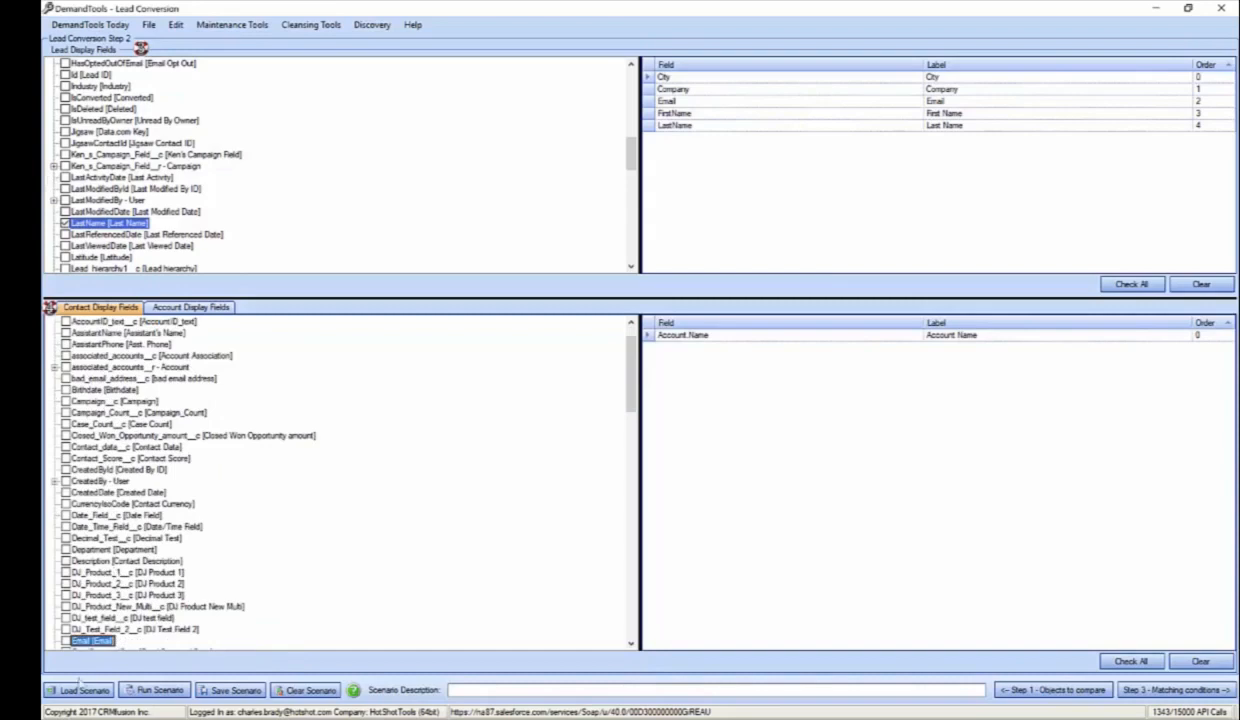
left_click(66, 641)
key("f")
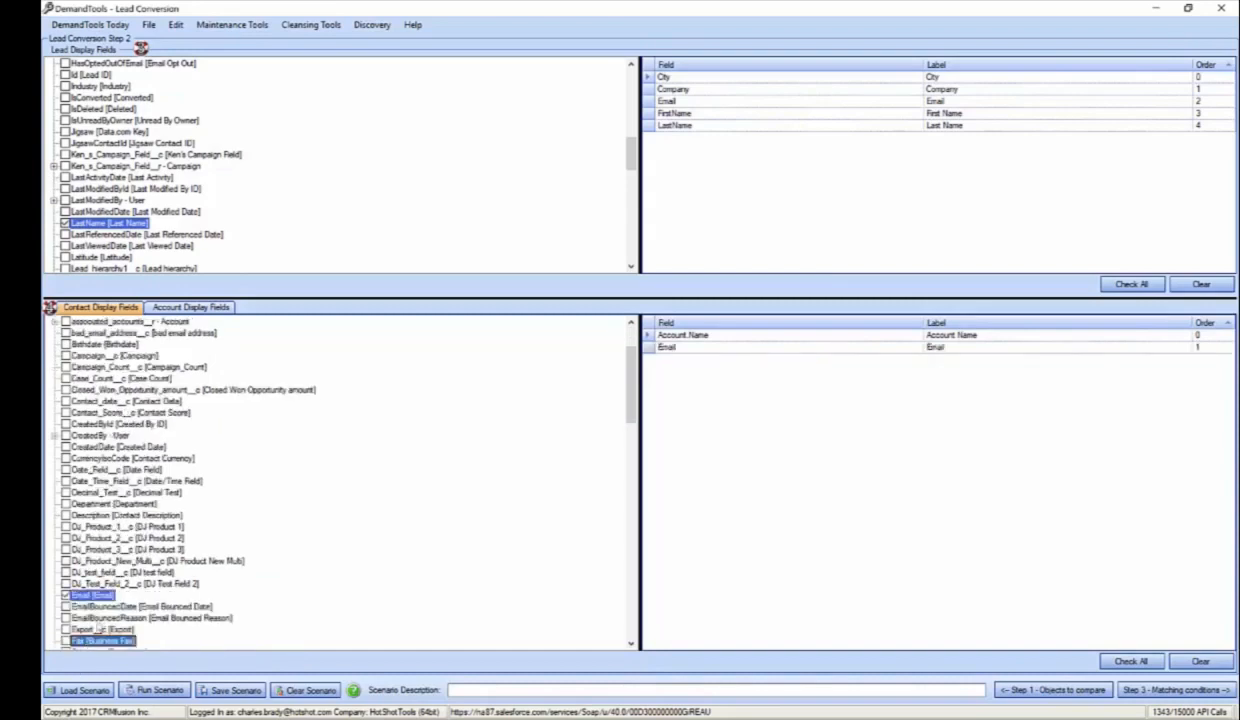
key("i")
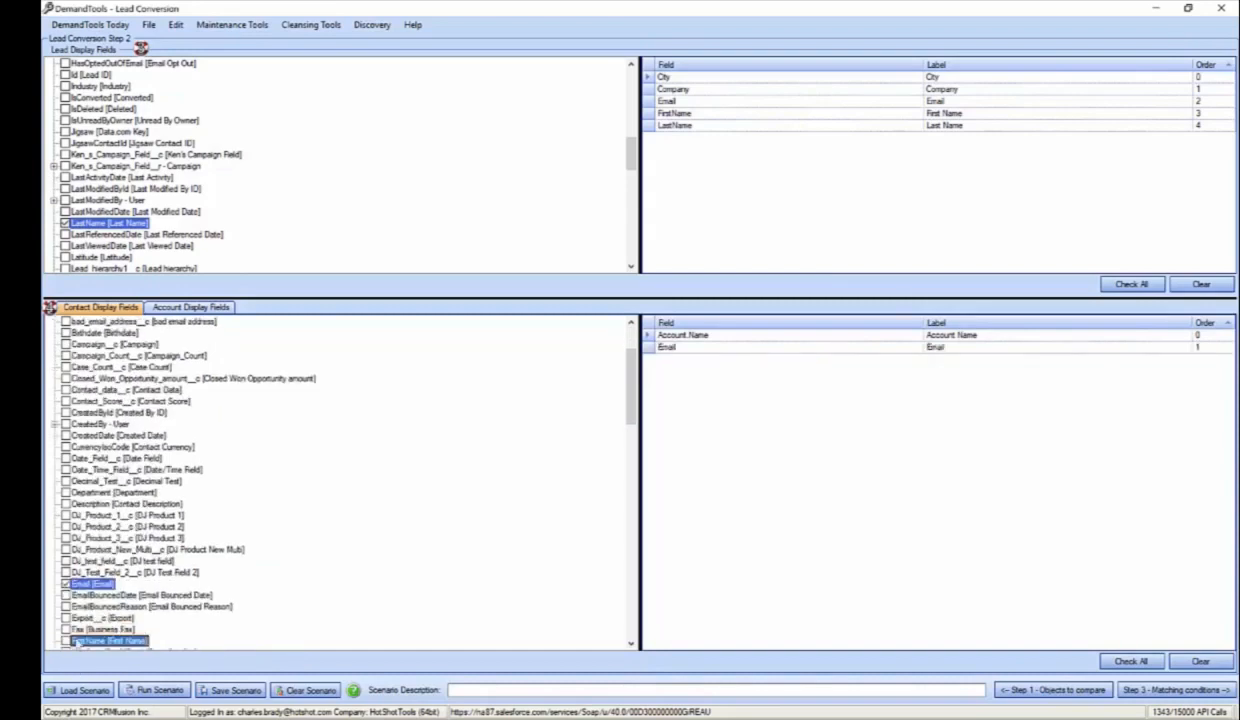
left_click(66, 641)
scroll(284, 631, "down", 3)
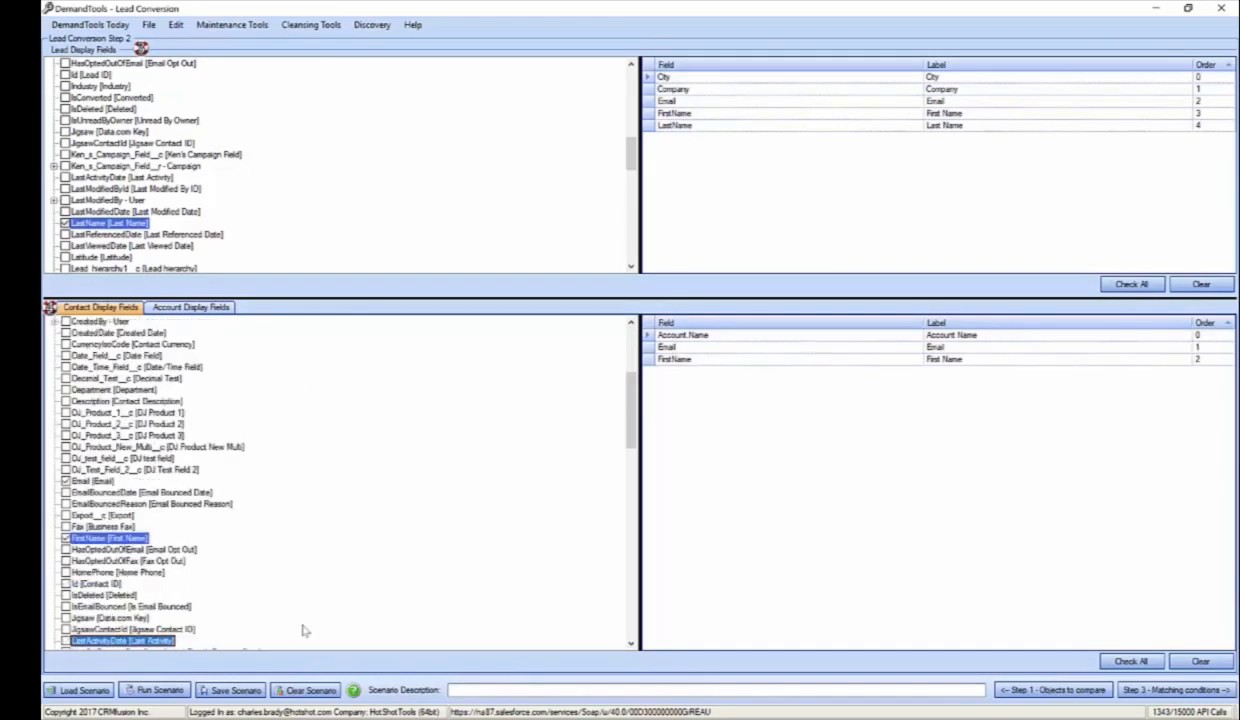
key("l")
scroll(340, 328, "down", 3)
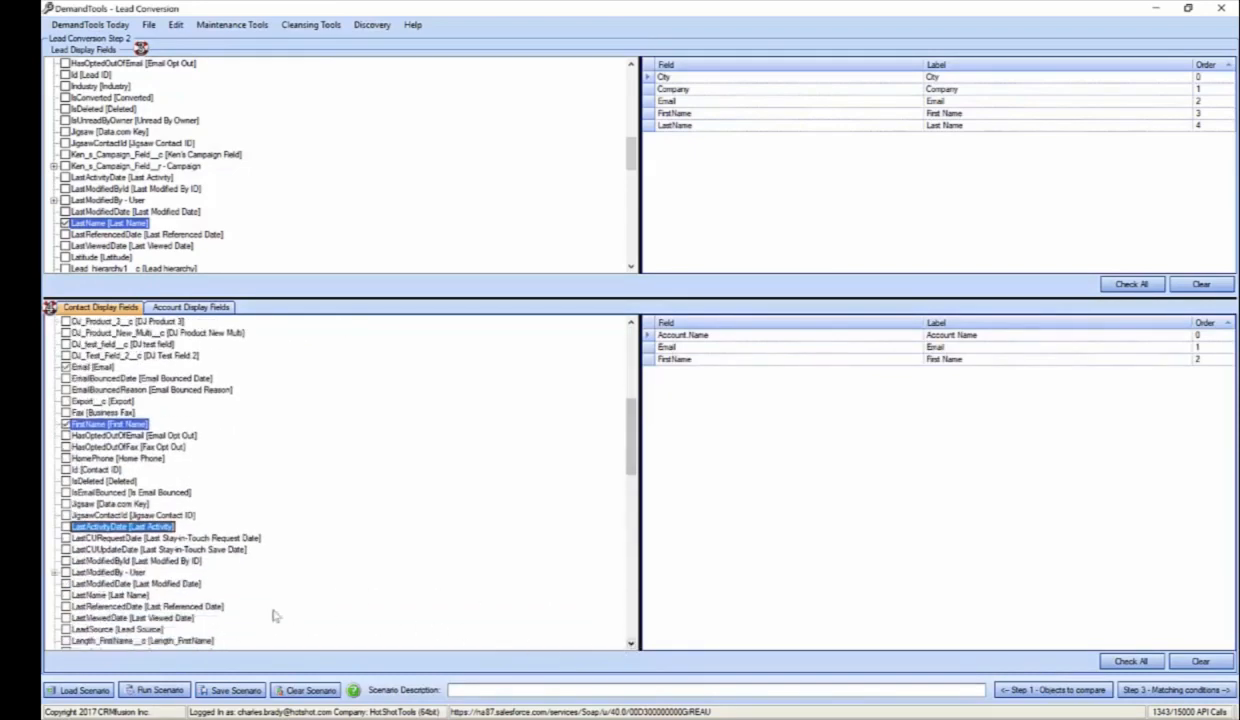
left_click(67, 595)
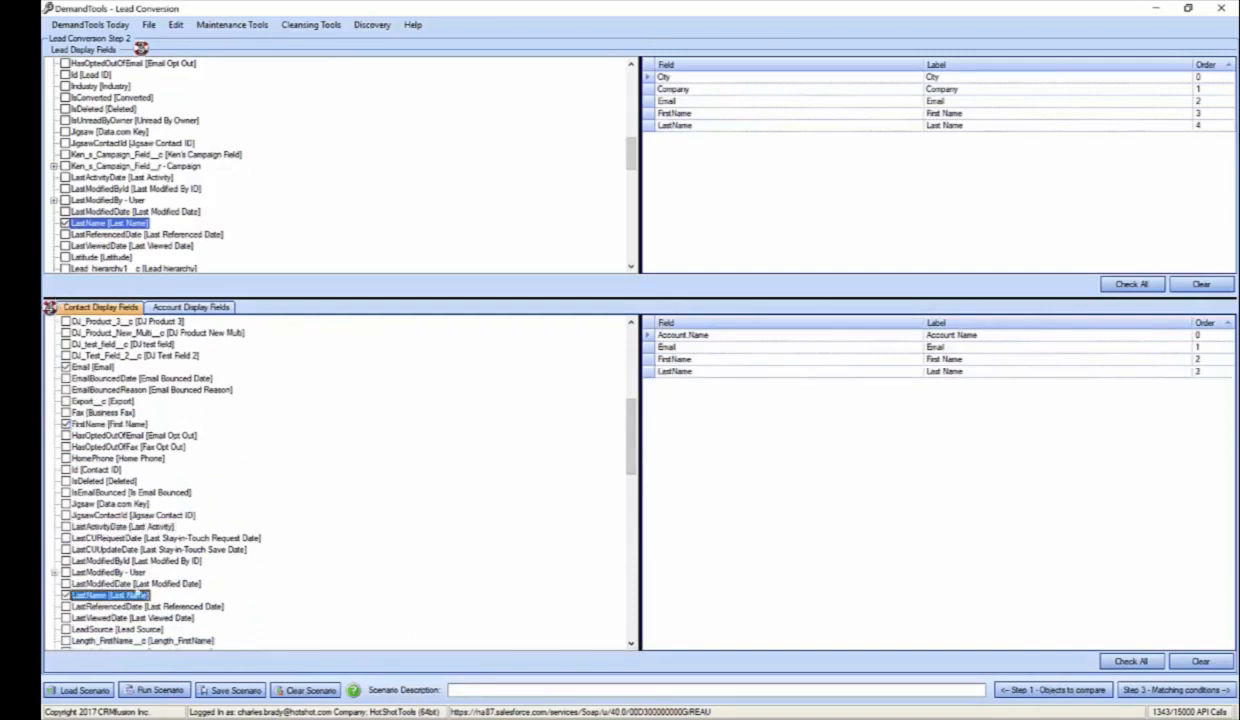
- Add BillingCity (Billing City) and Name (Account Name) to the account display fields
left_click(215, 306)
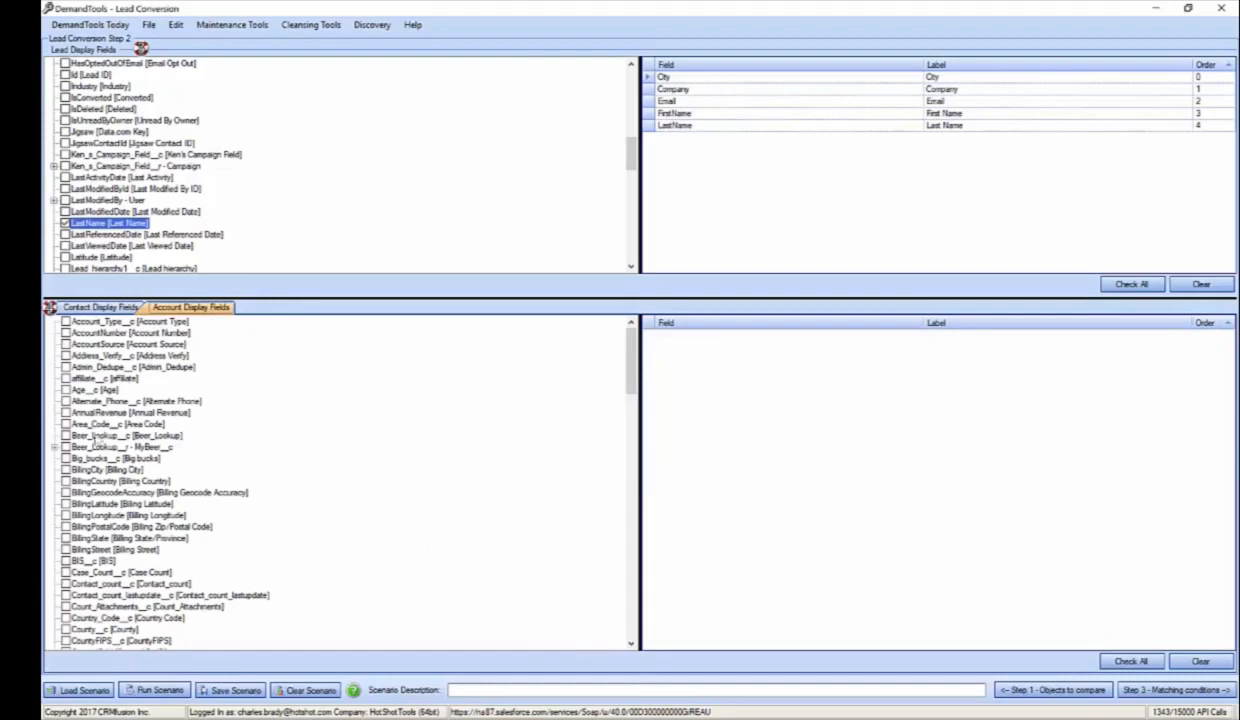
left_click(66, 470)
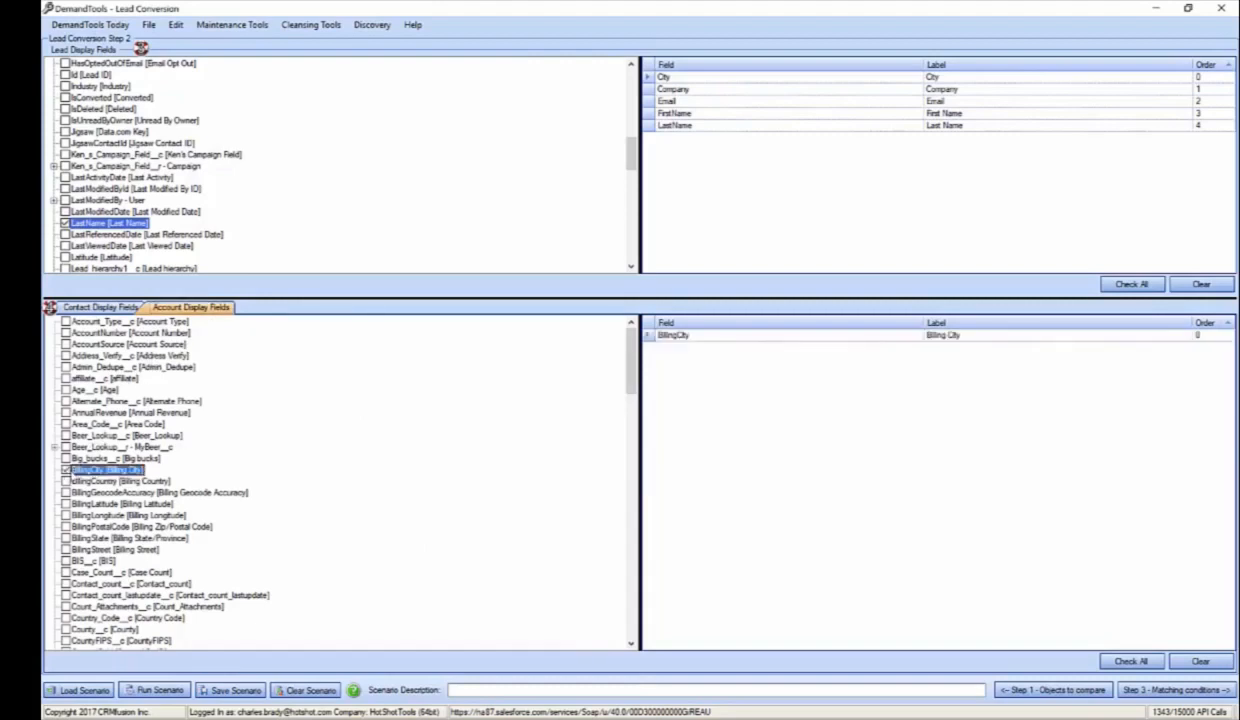
key("n")
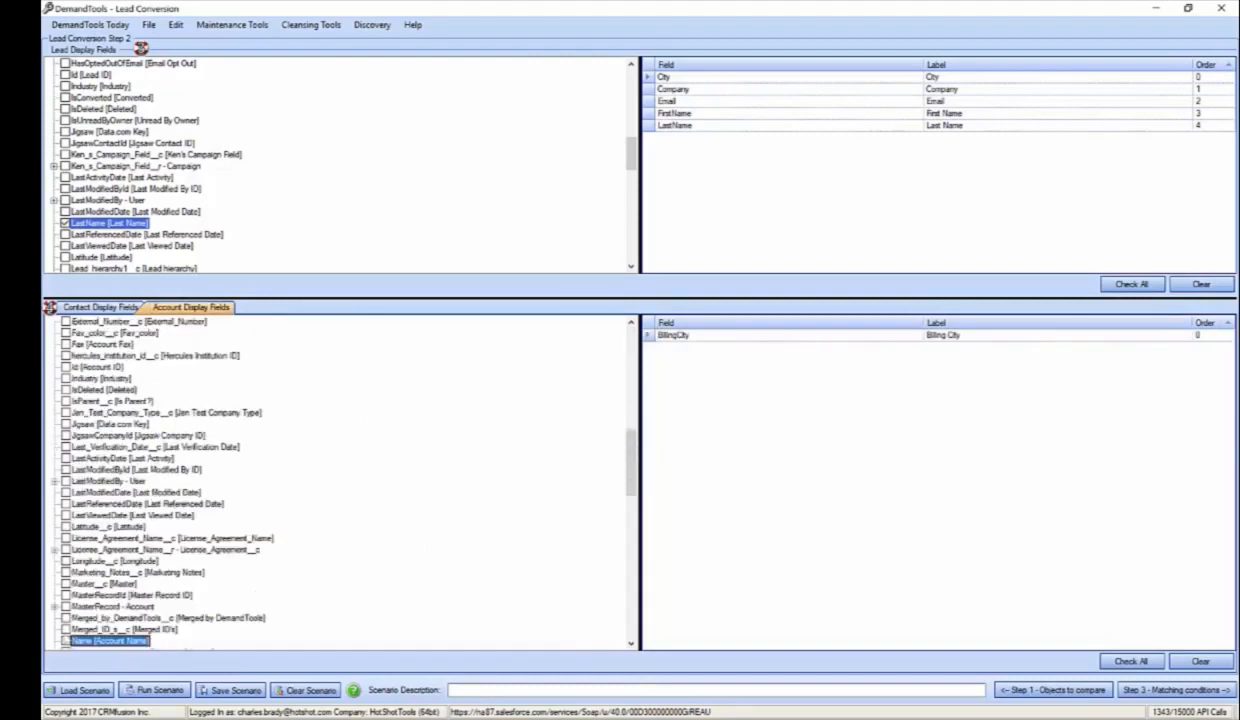
left_click(66, 640)
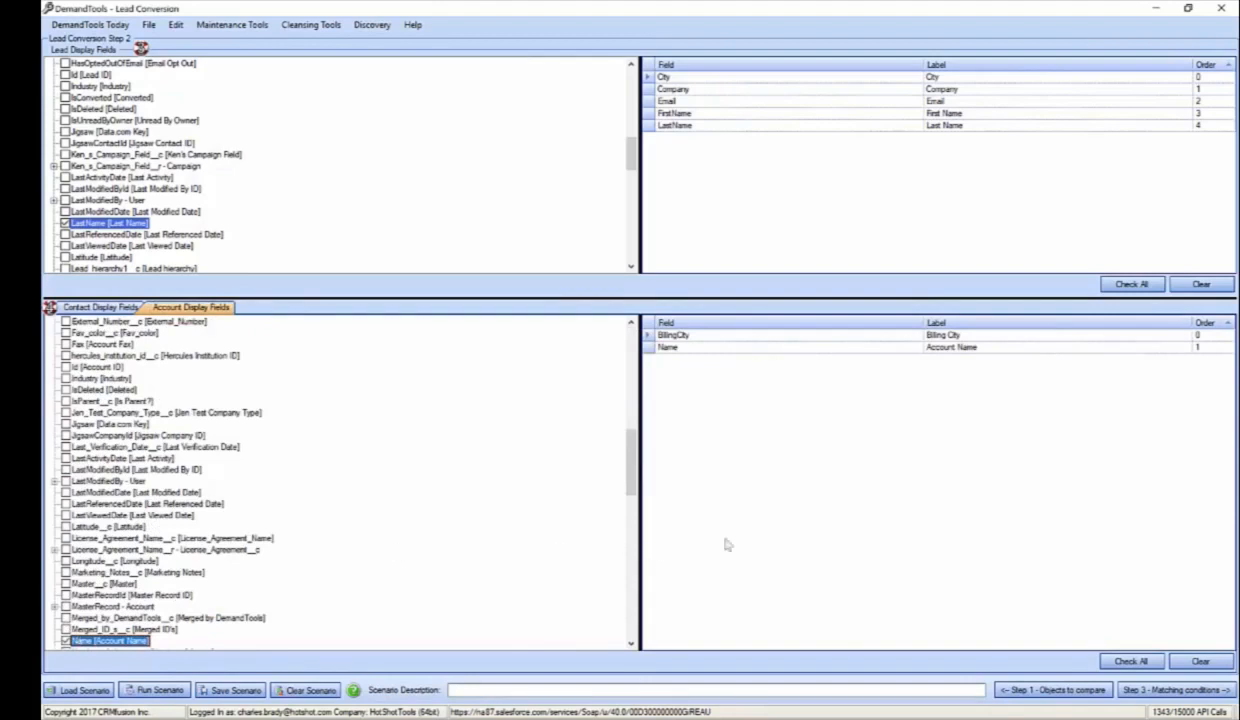
- Proceed to the matching conditions and add a contact matching step that maps the lead Company to the contact's related Account Name
left_click(1147, 690)
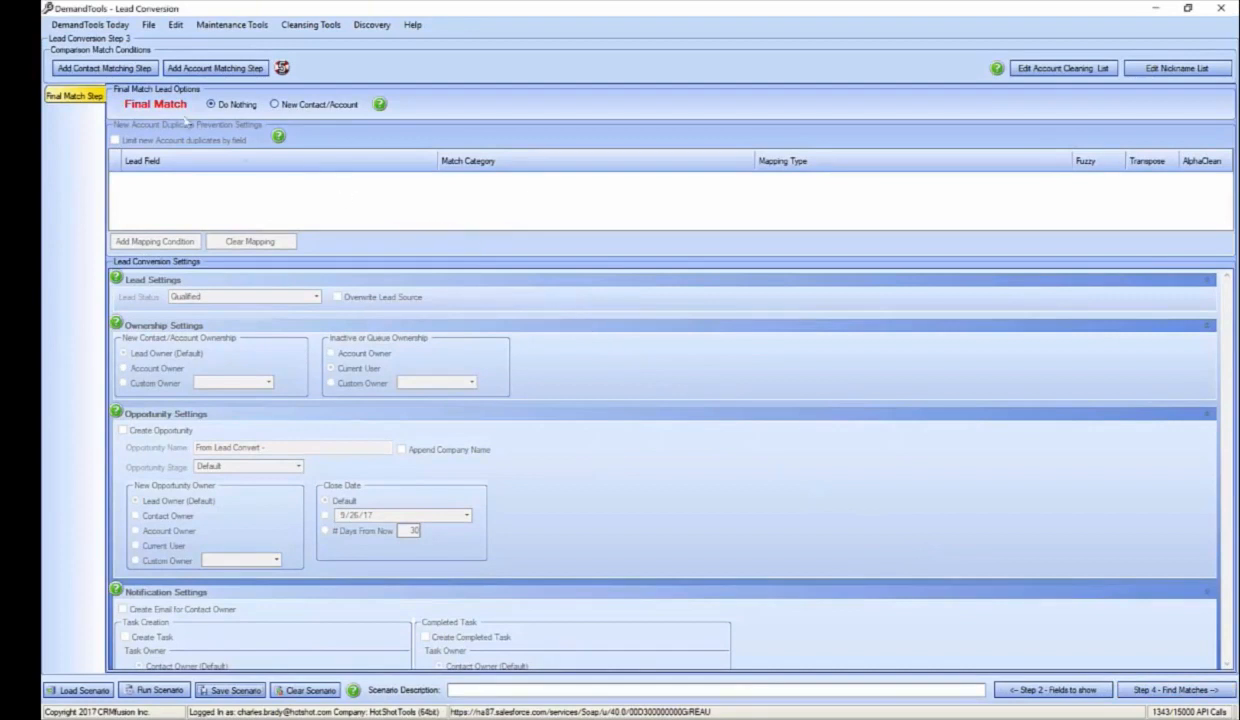
left_click(115, 70)
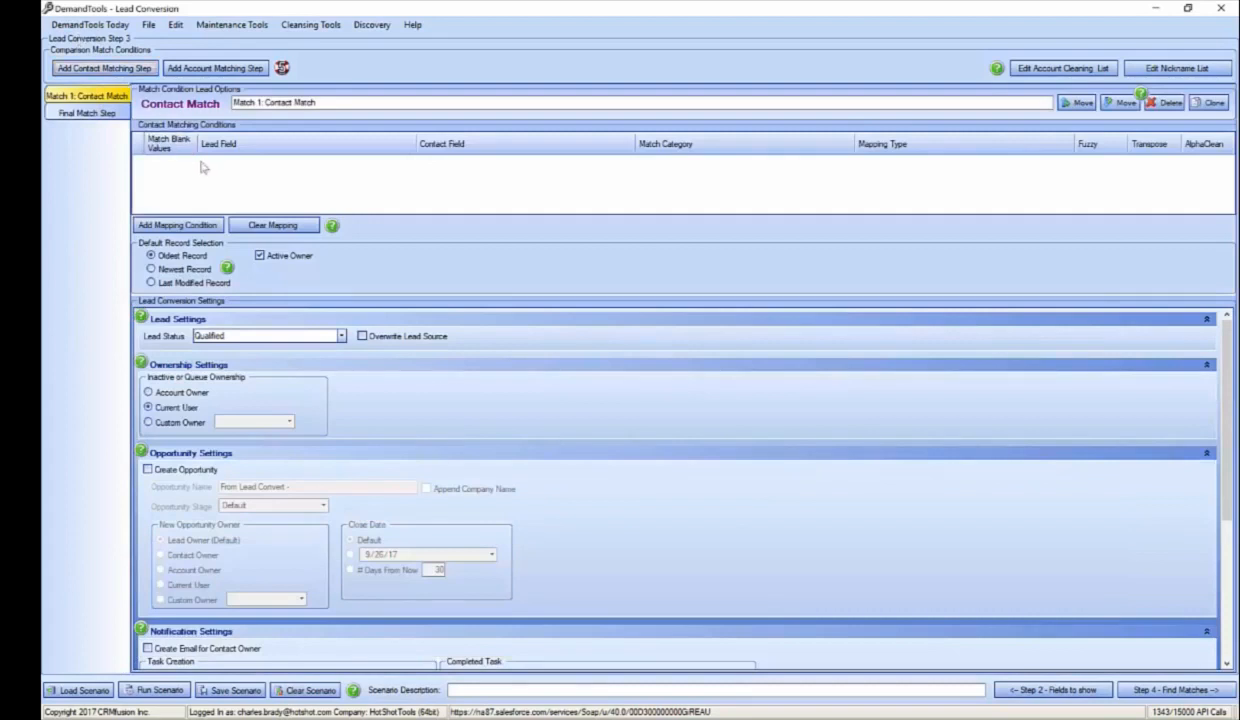
left_click(193, 224)
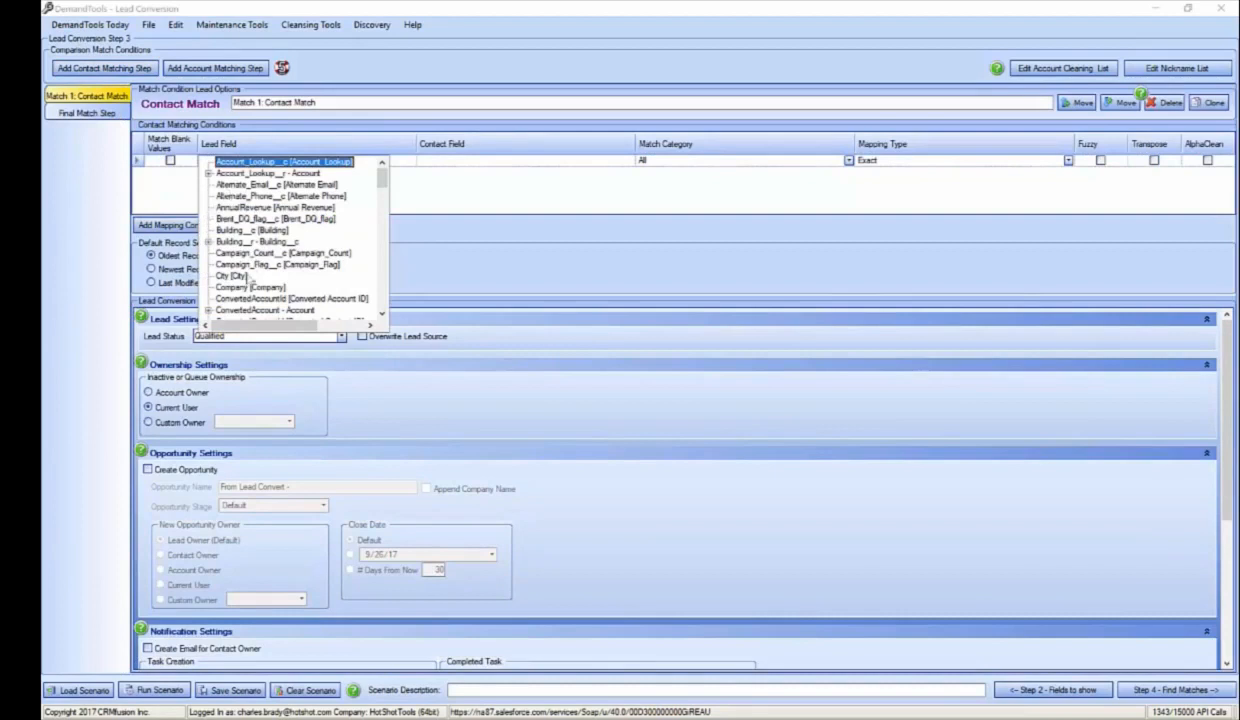
left_click(242, 286)
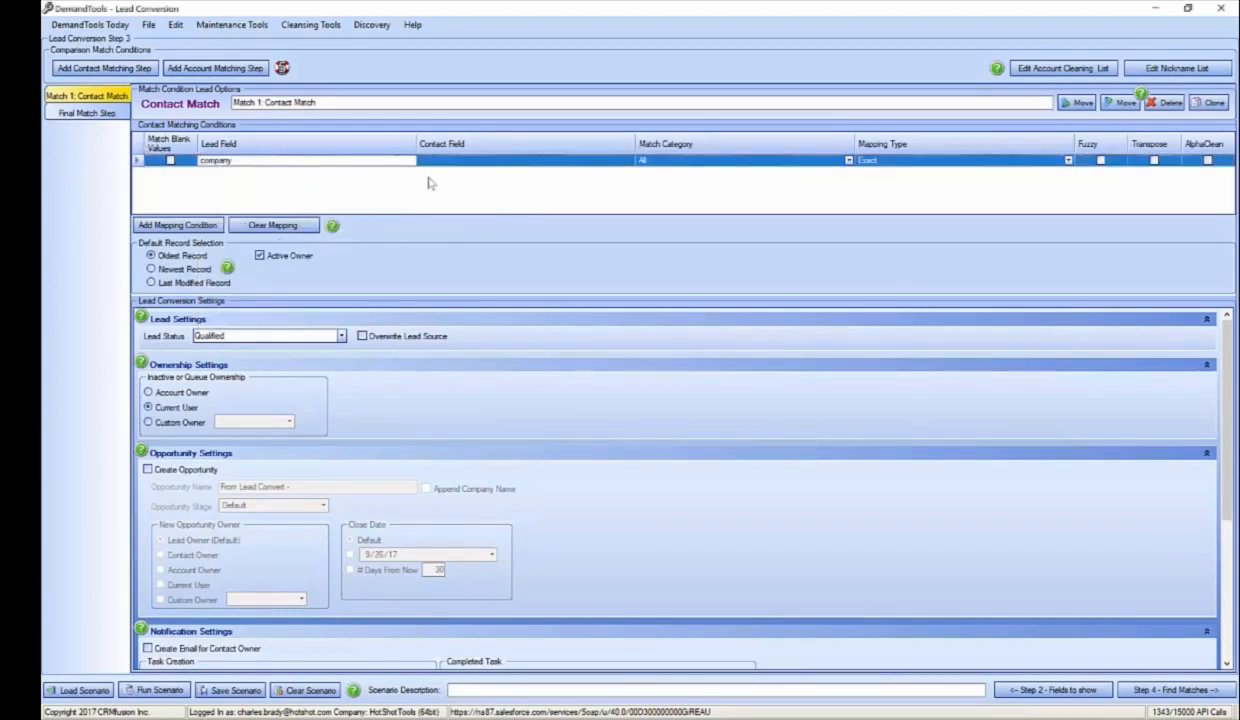
left_click(458, 159)
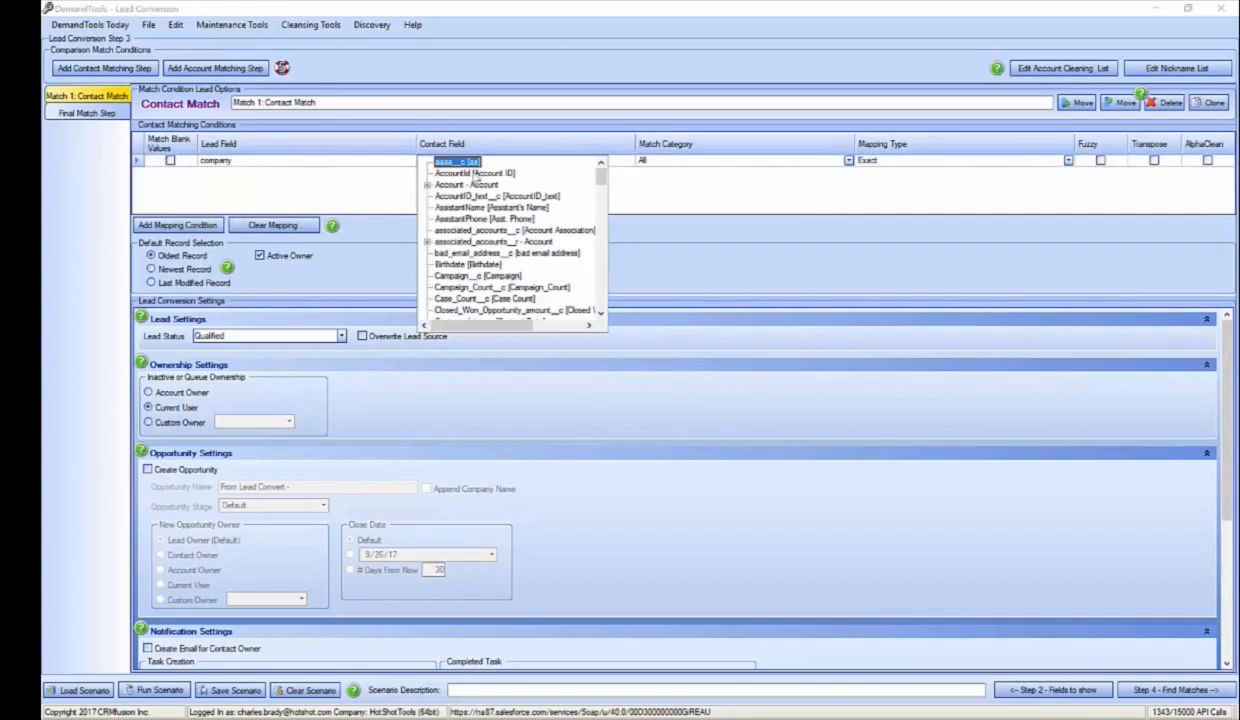
left_click(427, 185)
key("n")
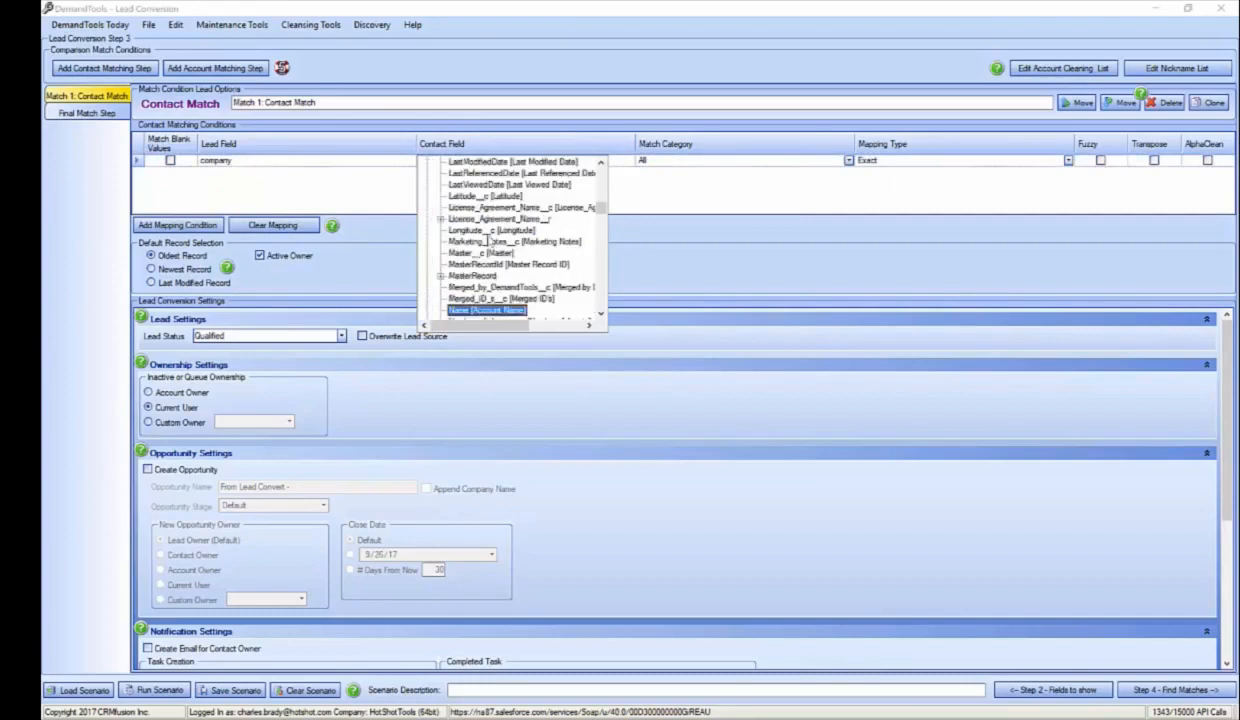
key("Return")
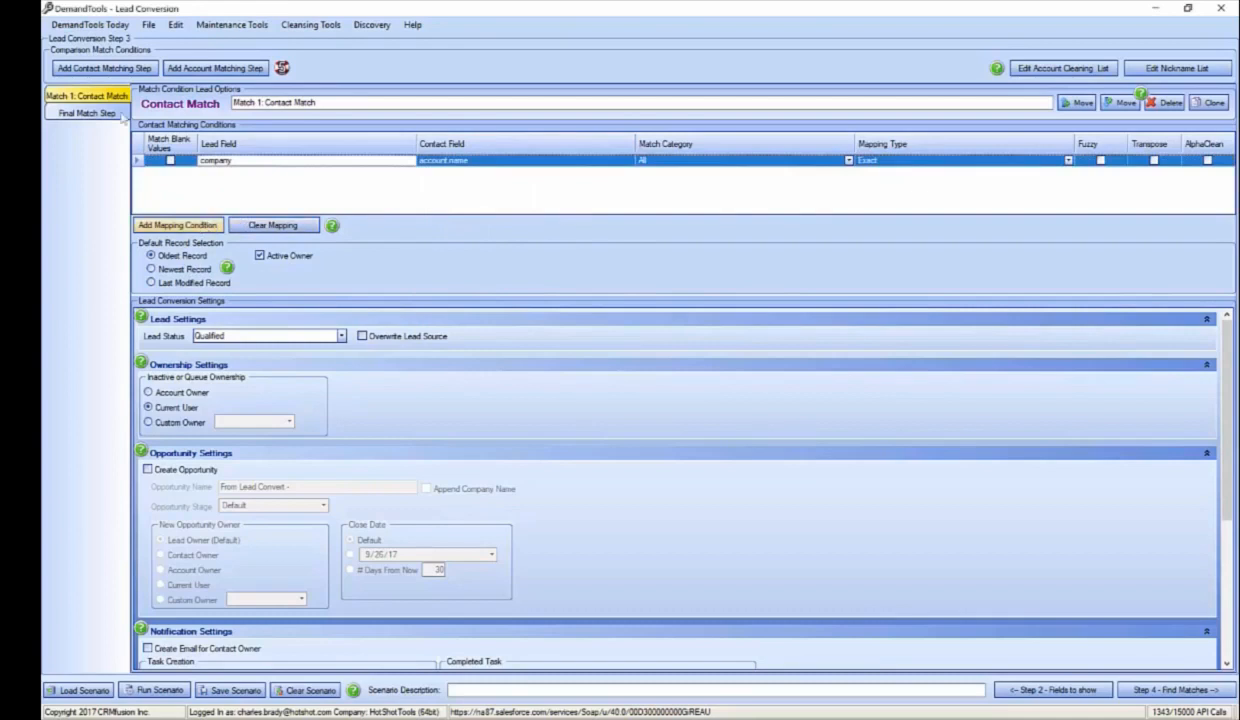
- Add a second contact mapping condition that matches the lead FirstName to the contact FirstName
left_click(177, 225)
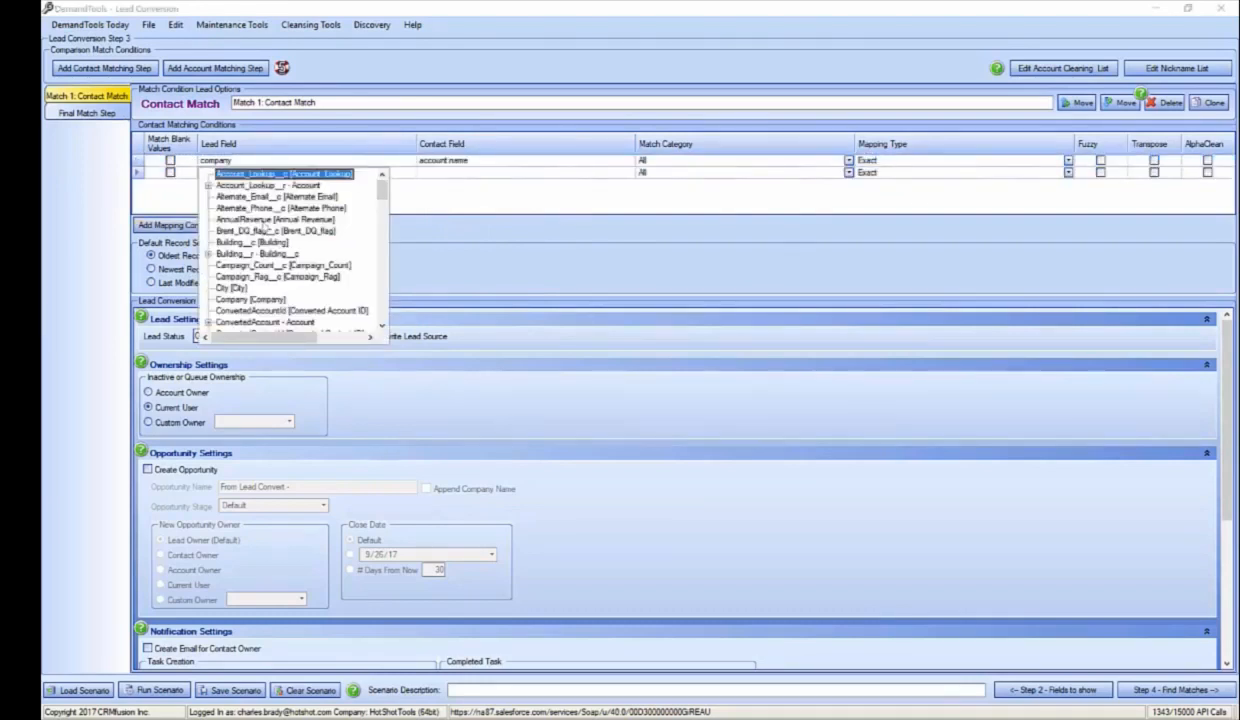
scroll(263, 235, "down", 7)
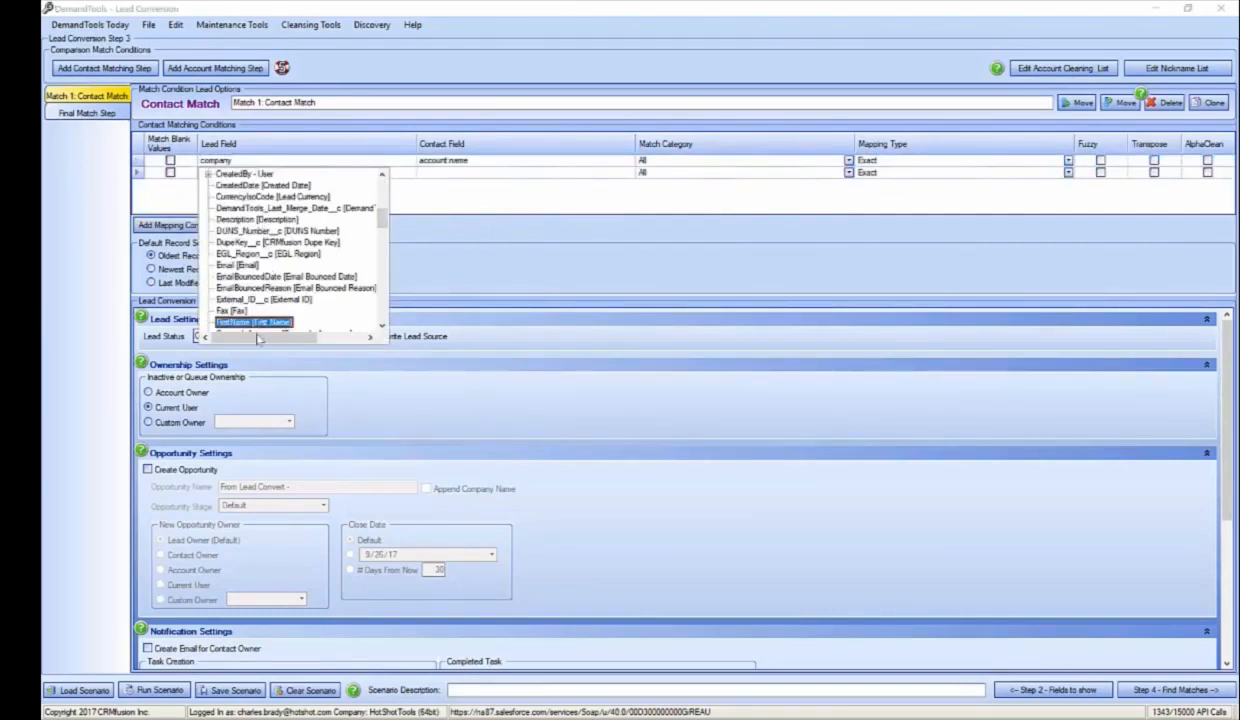
left_click(255, 322)
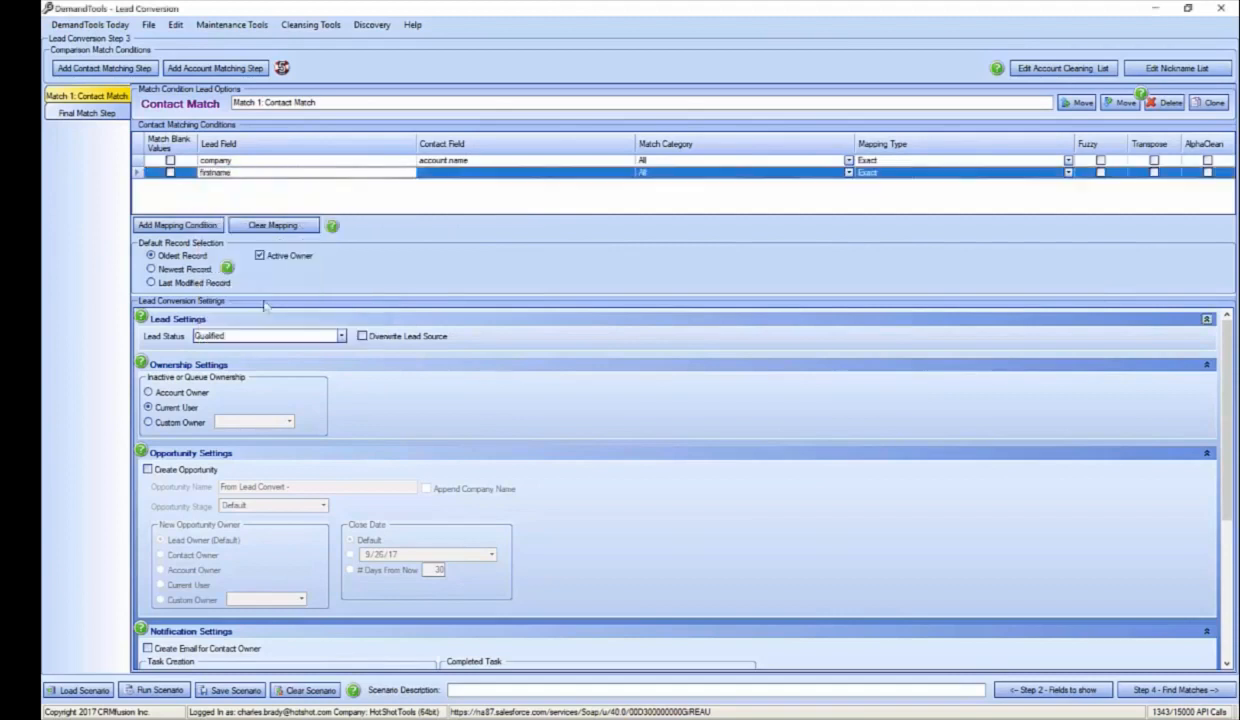
left_click(472, 174)
type("fi")
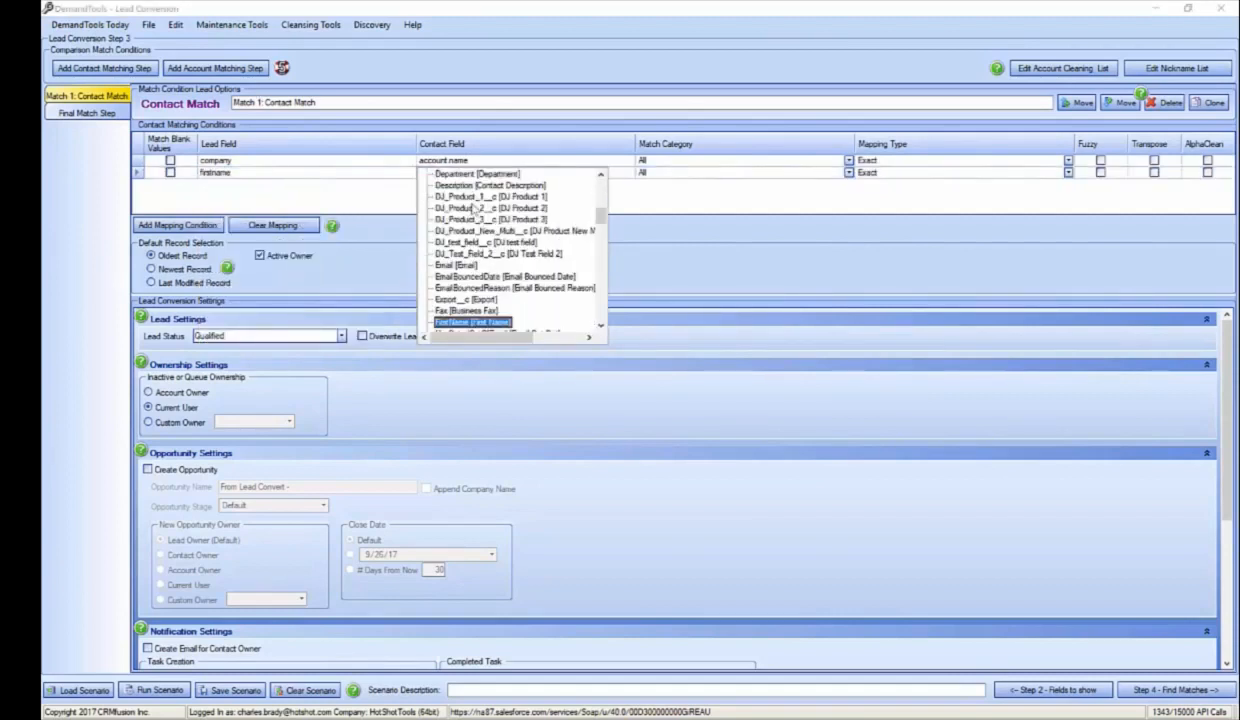
left_click(450, 320)
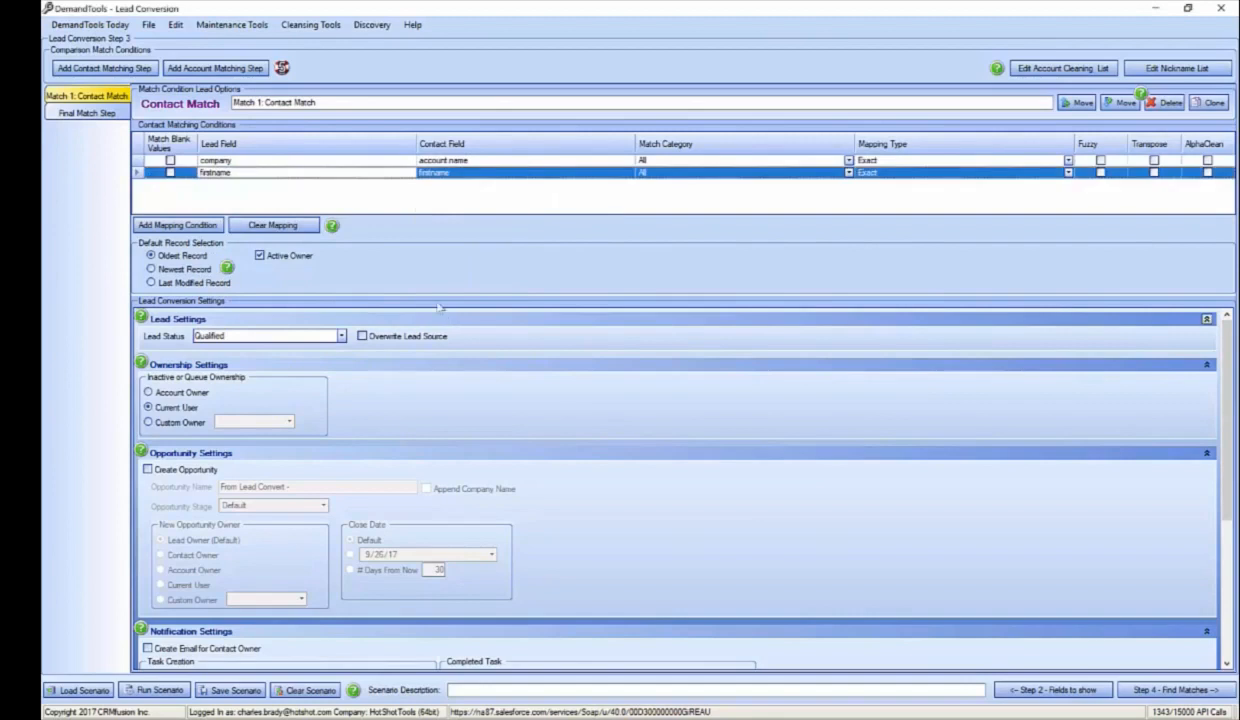
- Add a third contact mapping condition that matches the lead Email to the contact Email
left_click(177, 225)
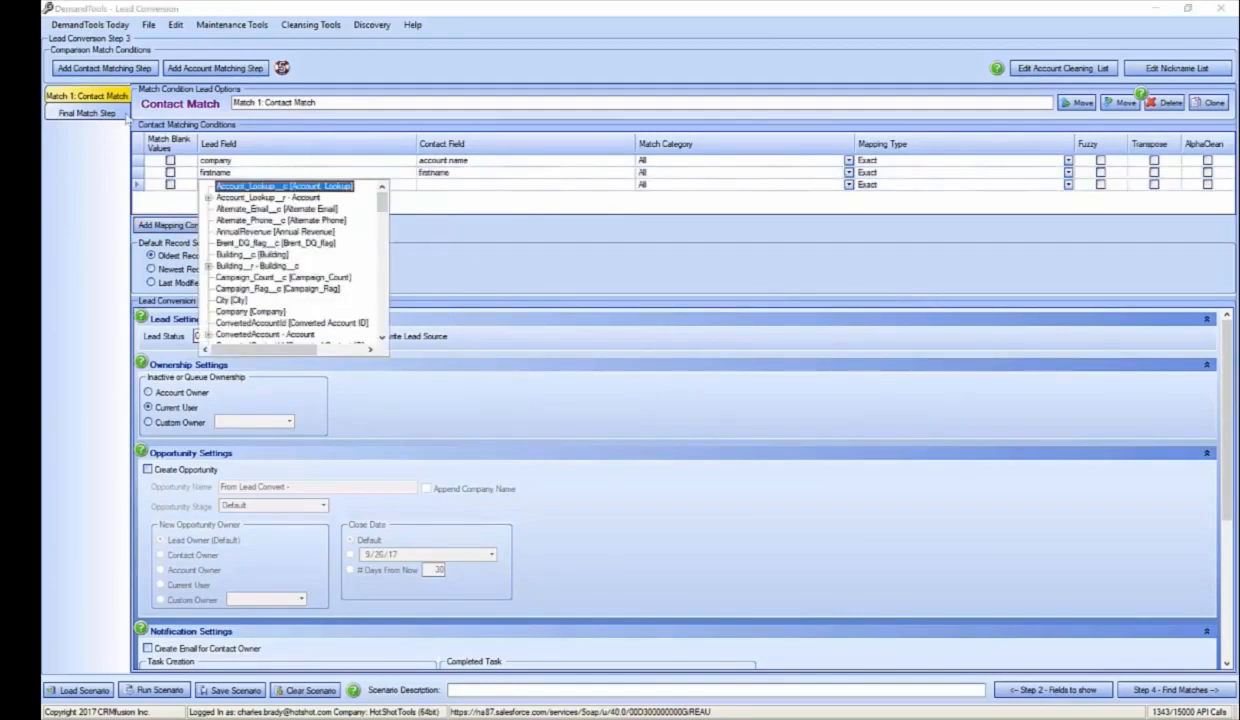
type("e")
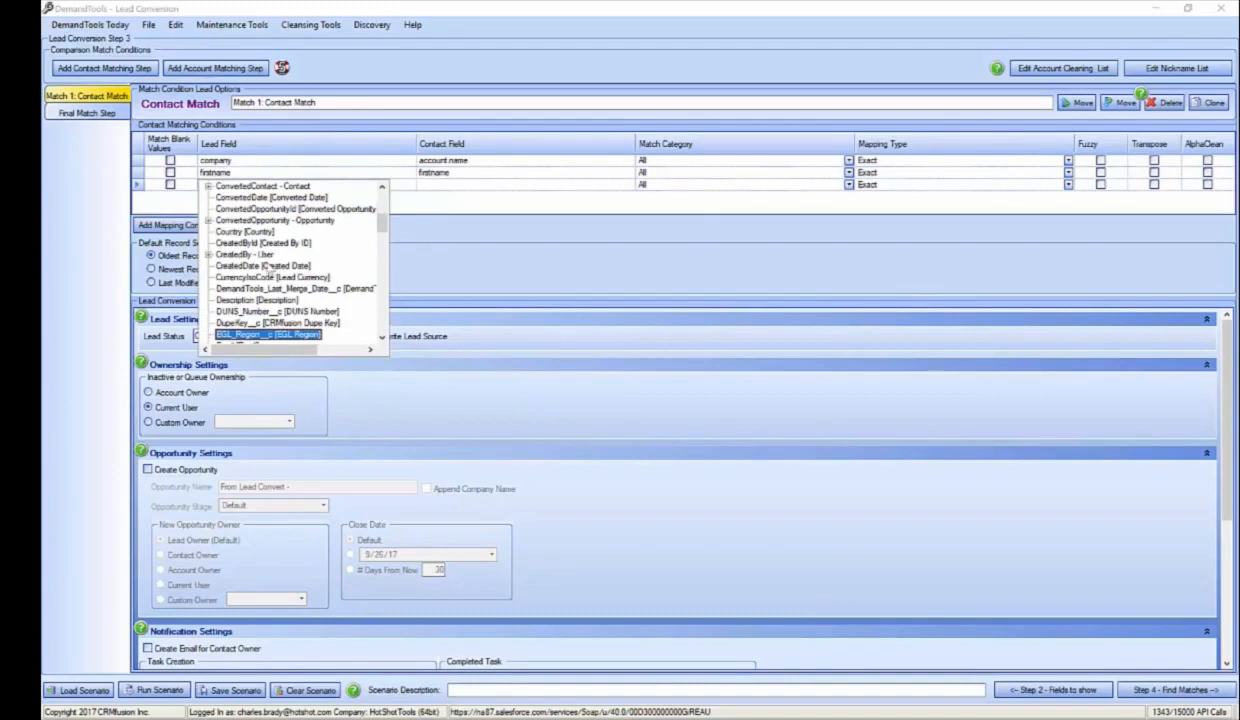
type("e")
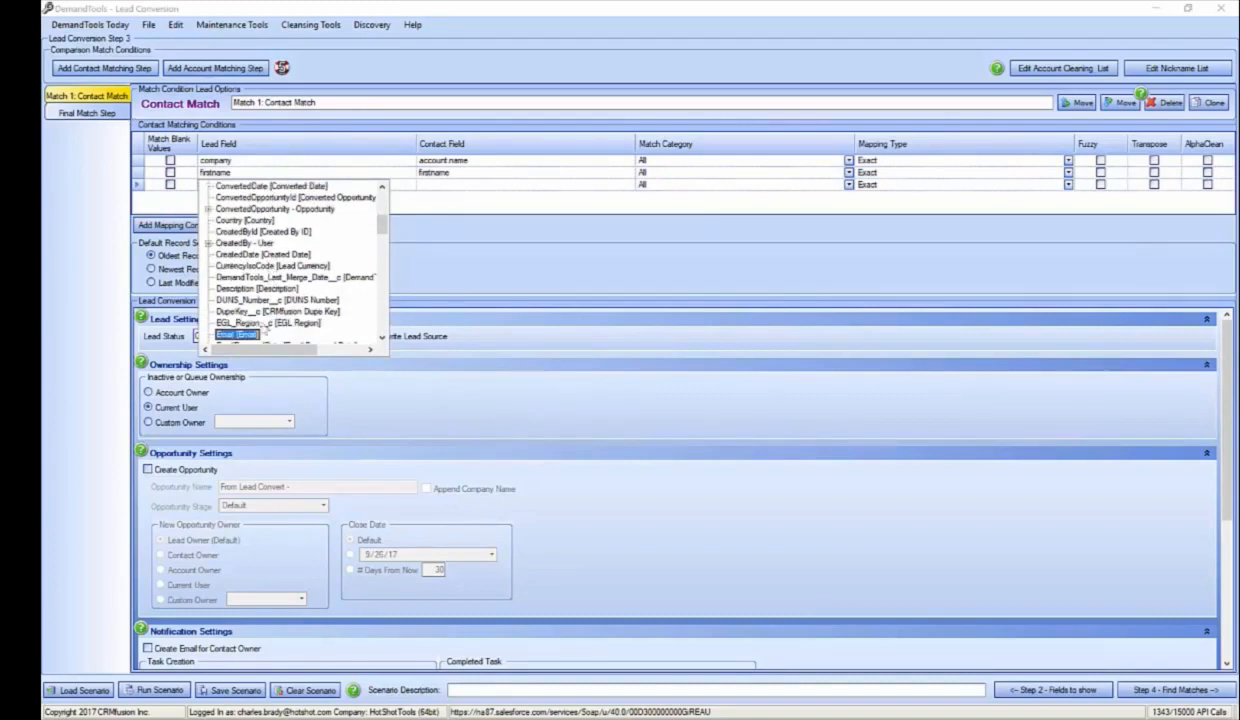
left_click(234, 332)
left_click(443, 186)
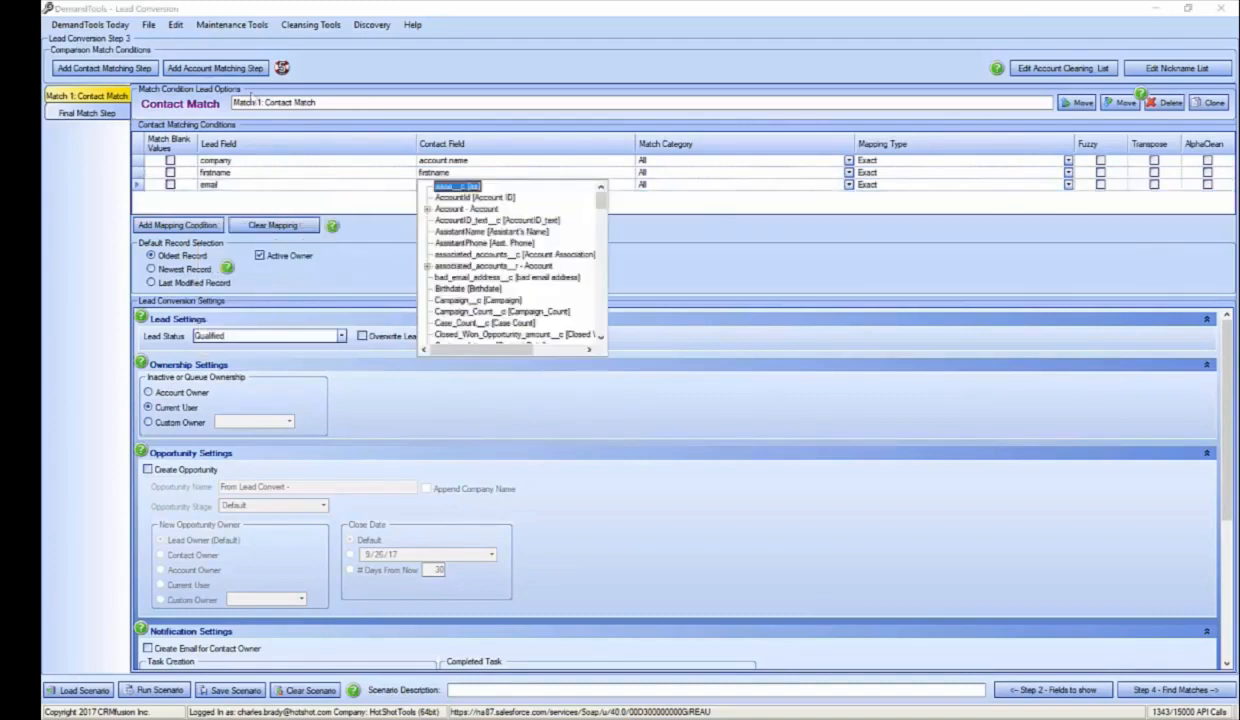
type("e")
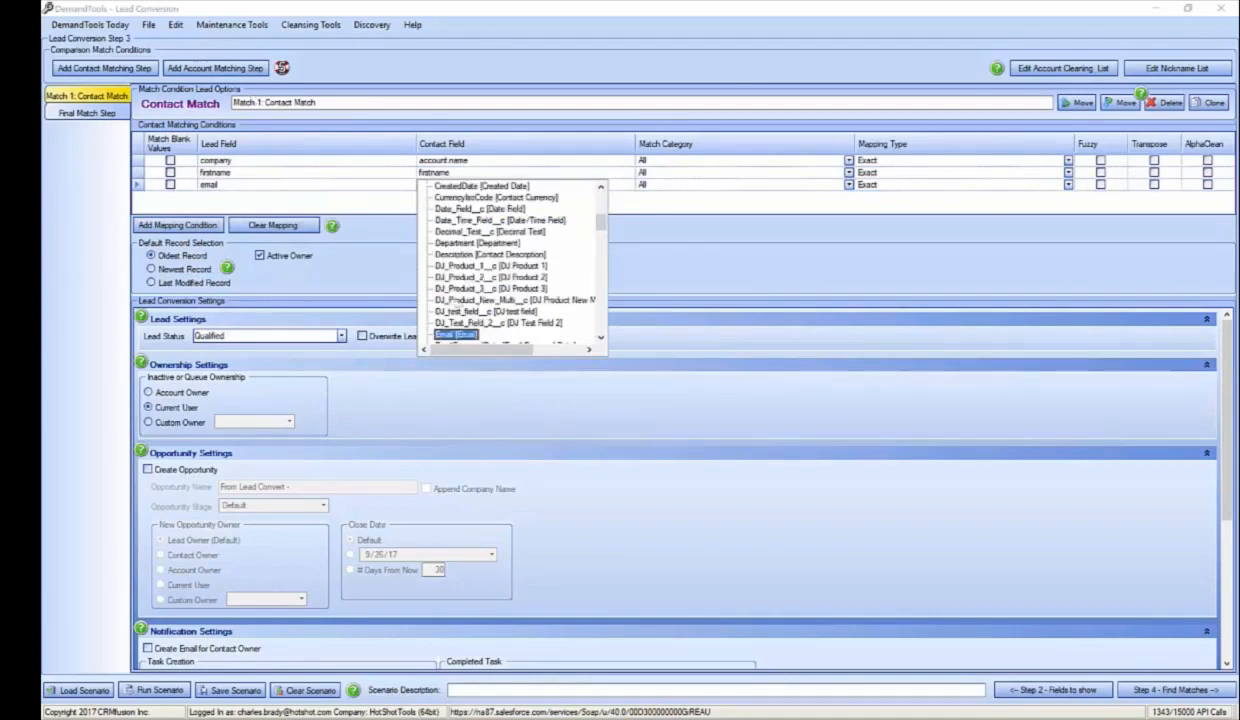
left_click(450, 334)
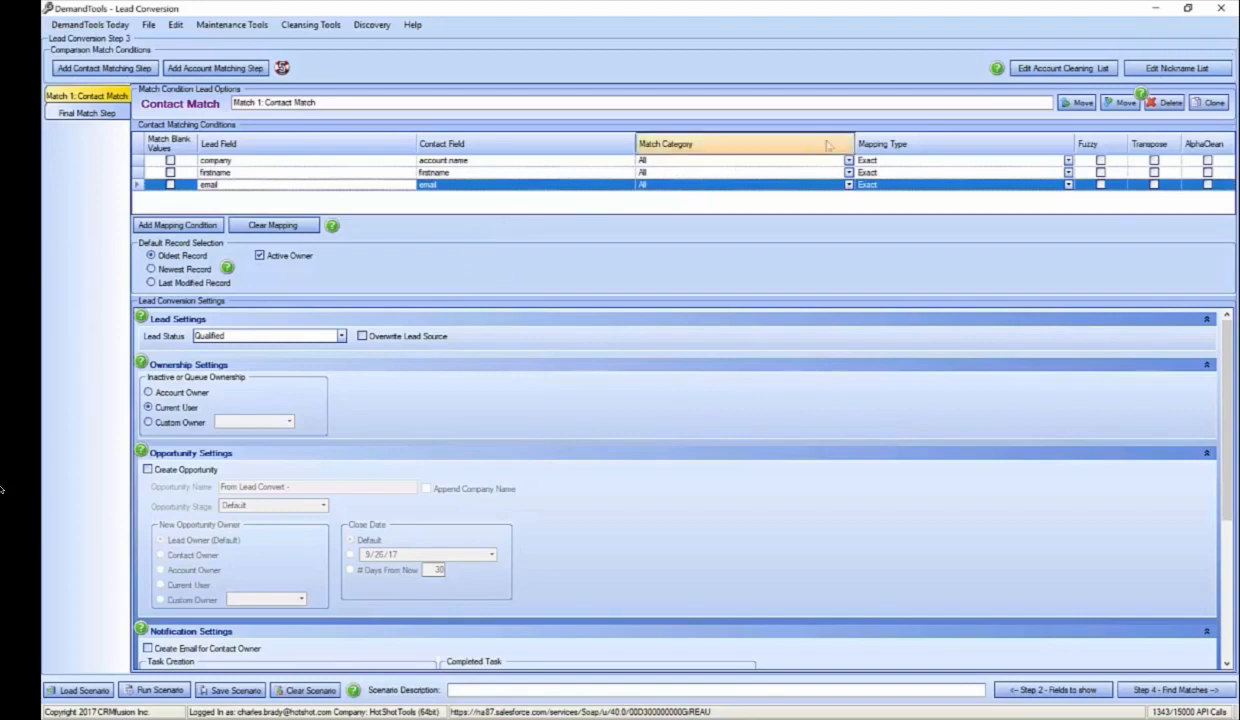
- Set the company condition's mapping type to Cleaned Account Name and review the account cleaning list's replacements, suffixes and prefixes without saving changes
left_click(1068, 161)
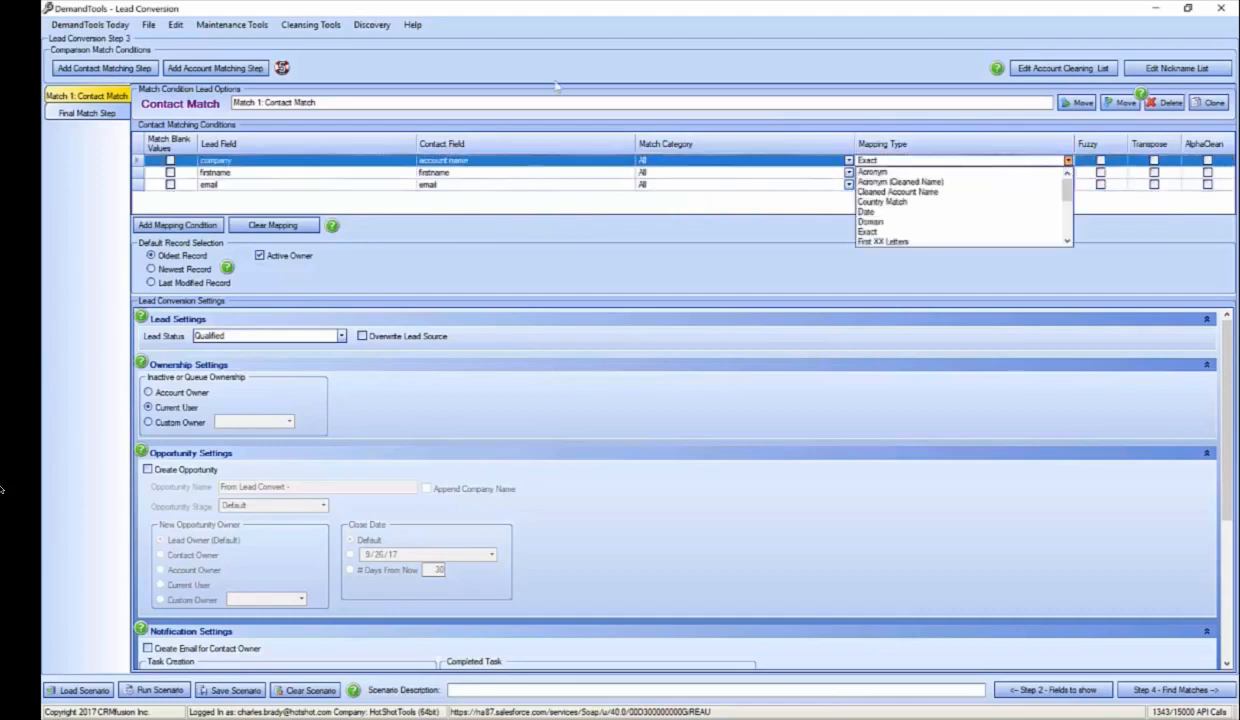
left_click(922, 192)
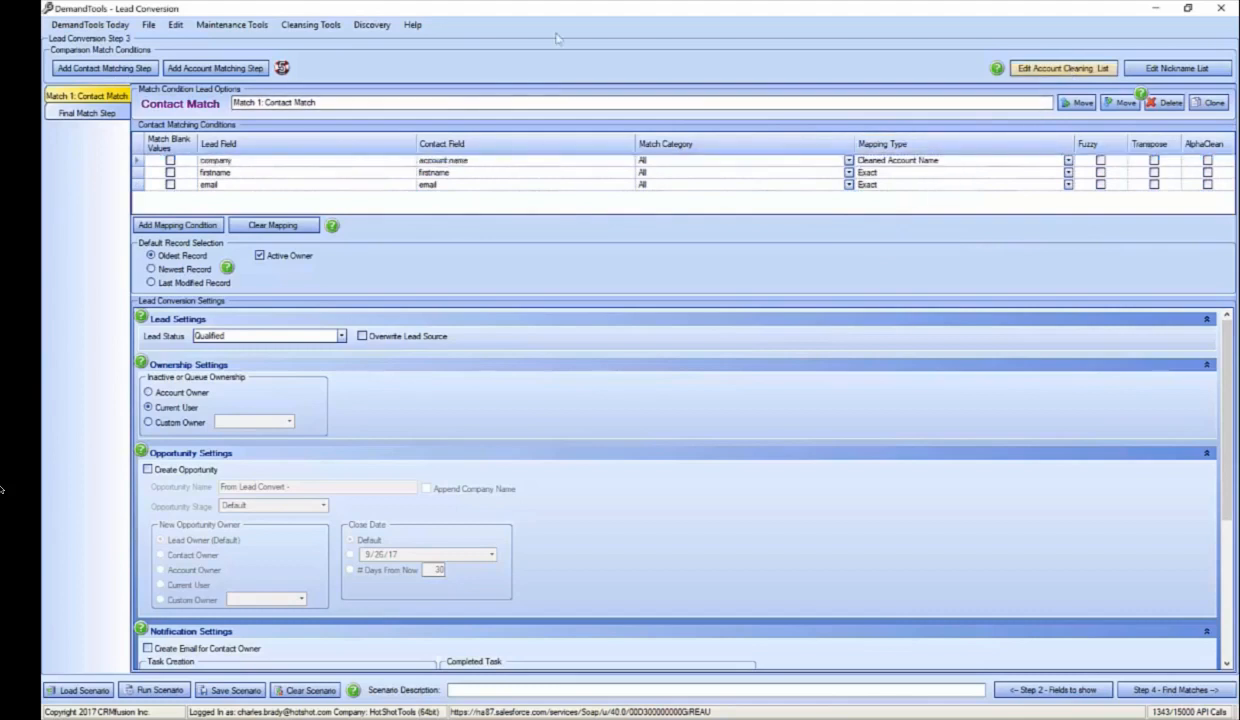
left_click(1062, 68)
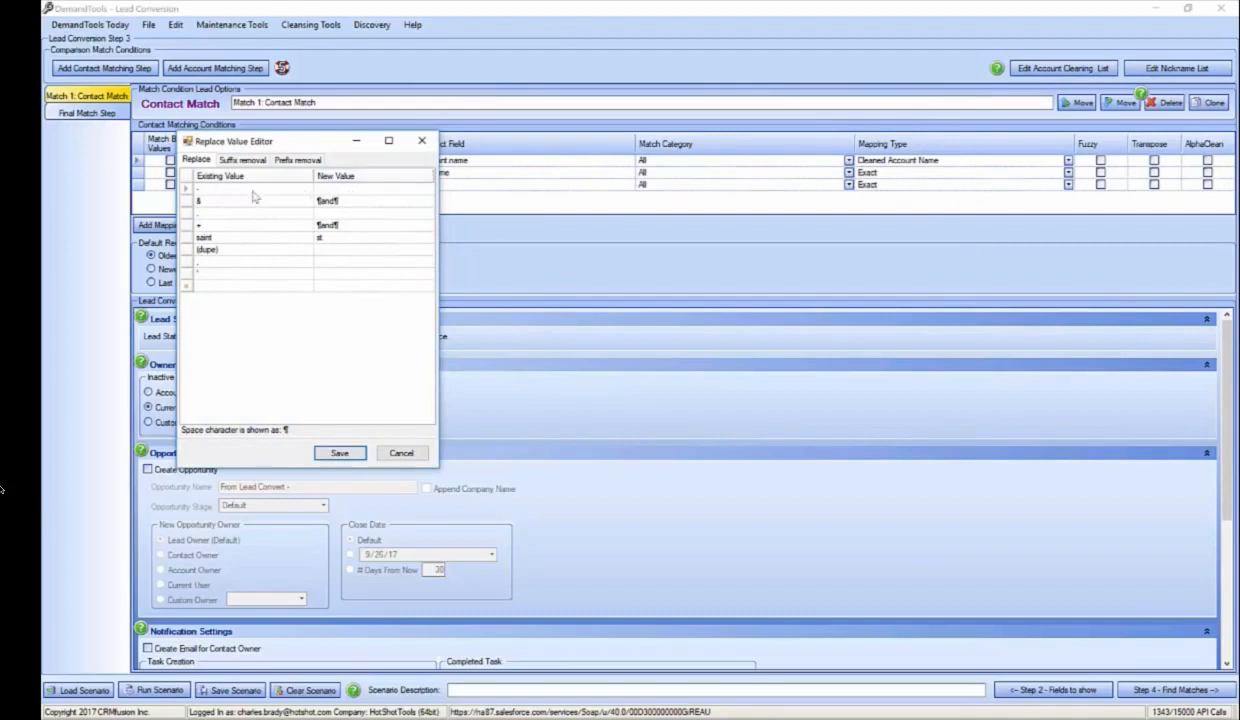
left_click(243, 160)
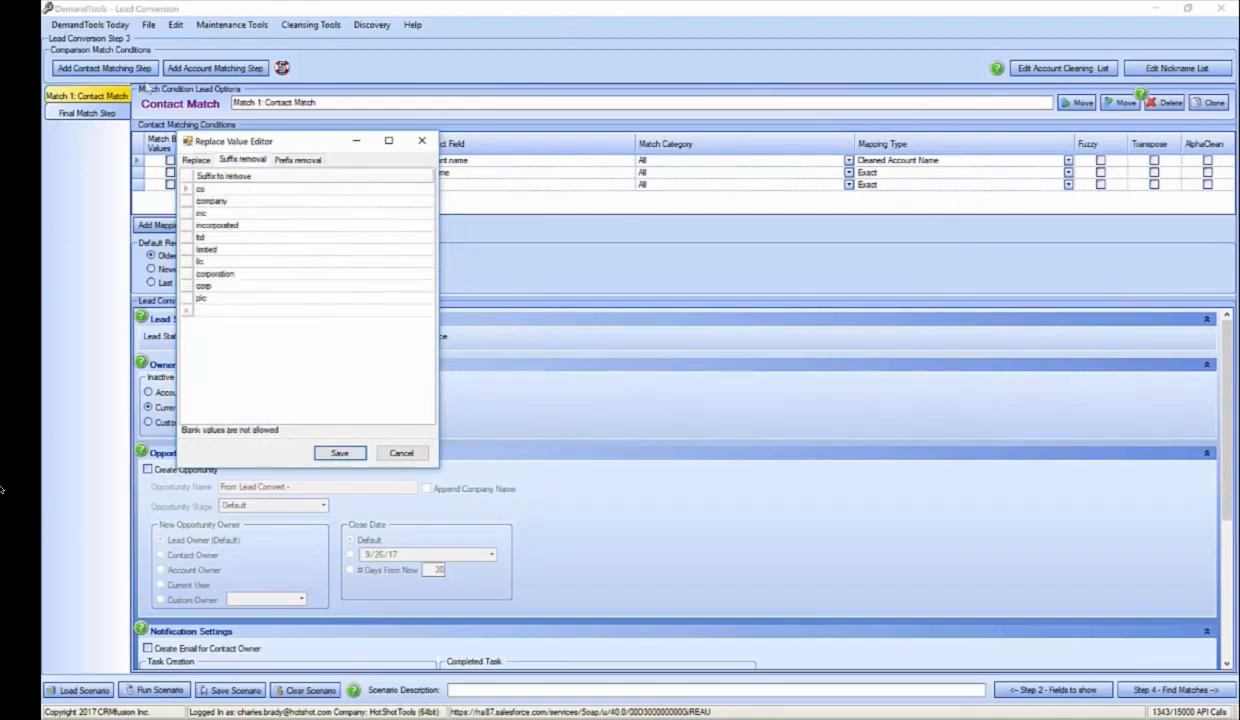
left_click(300, 160)
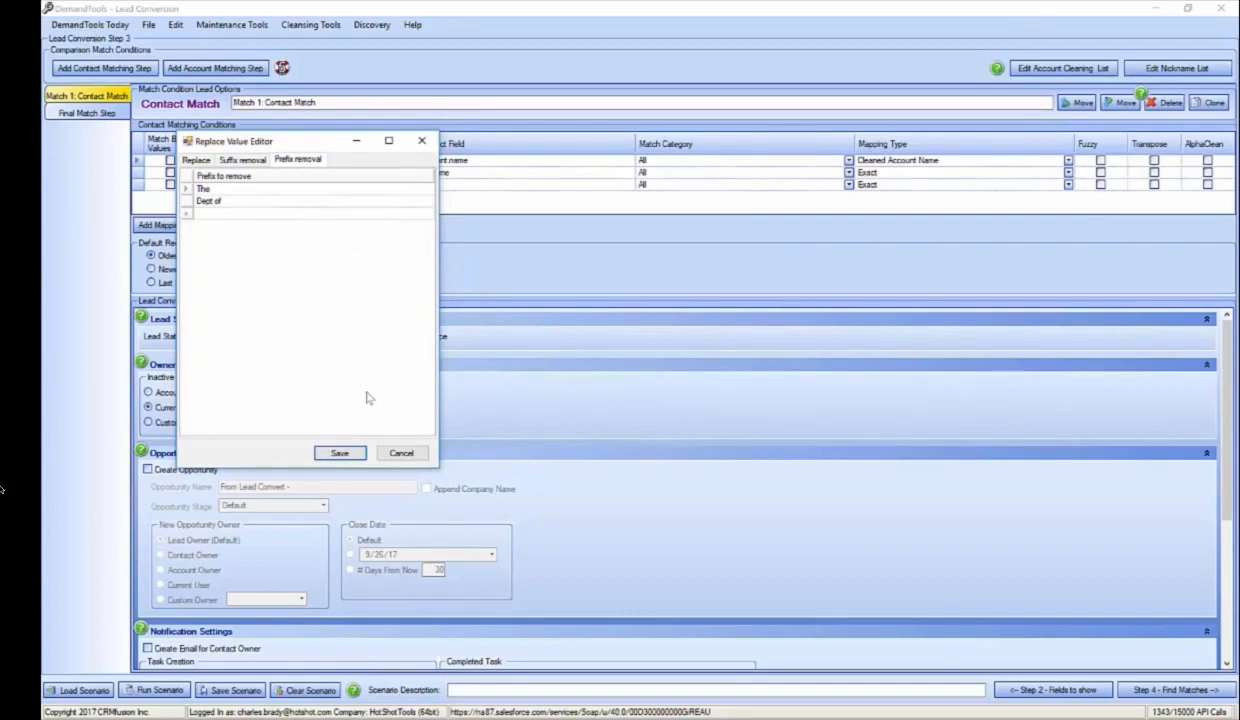
left_click(395, 454)
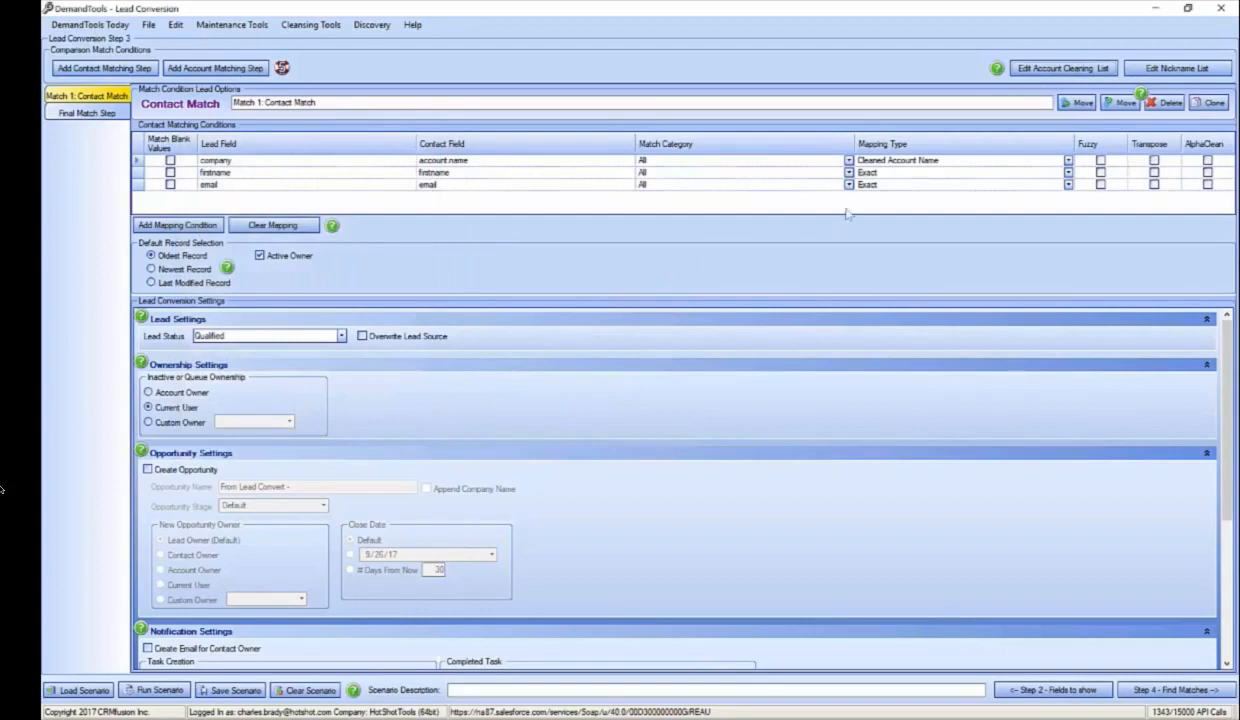
- Set the firstname condition's mapping type to FirstName in the contact matching step
left_click(936, 172)
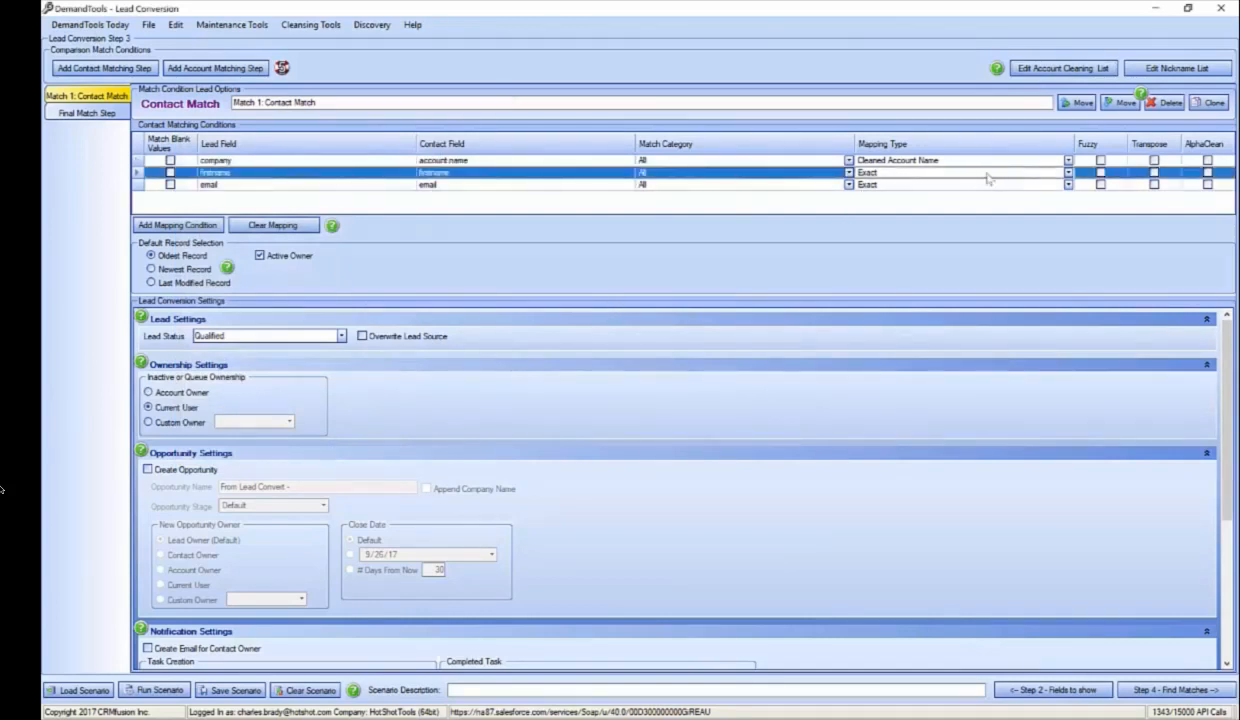
left_click(1040, 172)
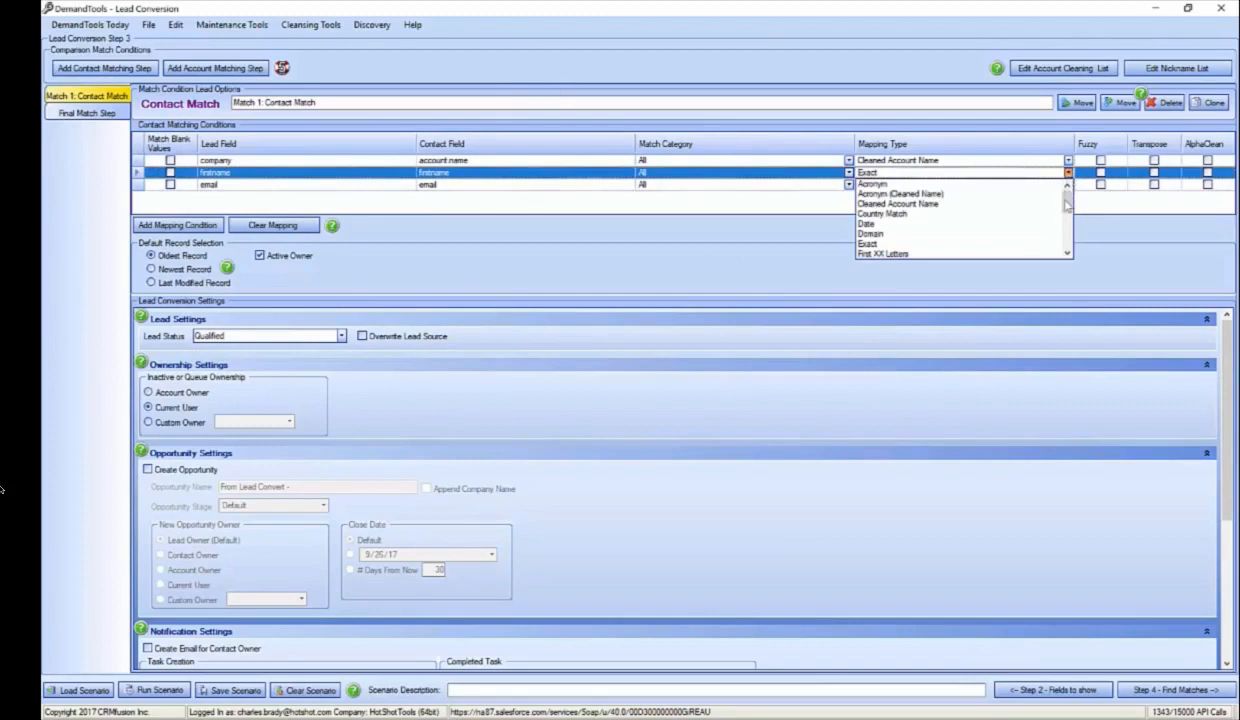
scroll(1066, 208, "down", 4)
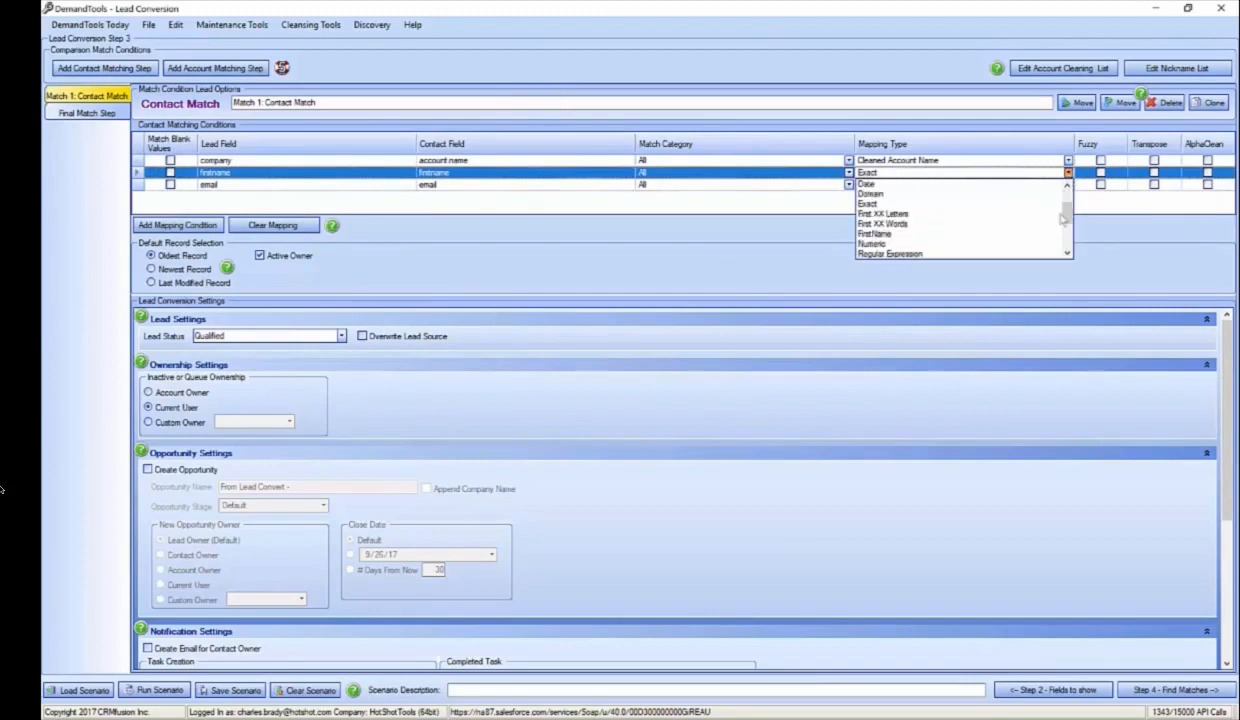
left_click(937, 234)
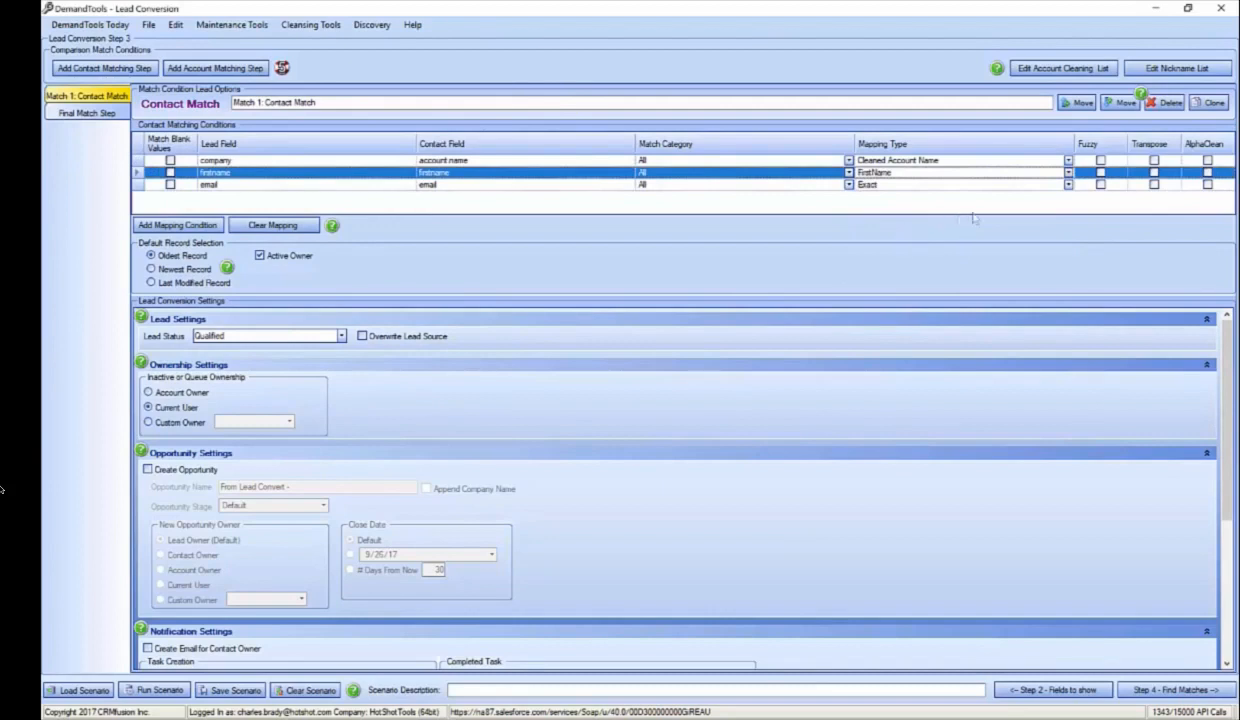
- Open the nickname list, examine its original and substitute first names, and close the list
left_click(1160, 70)
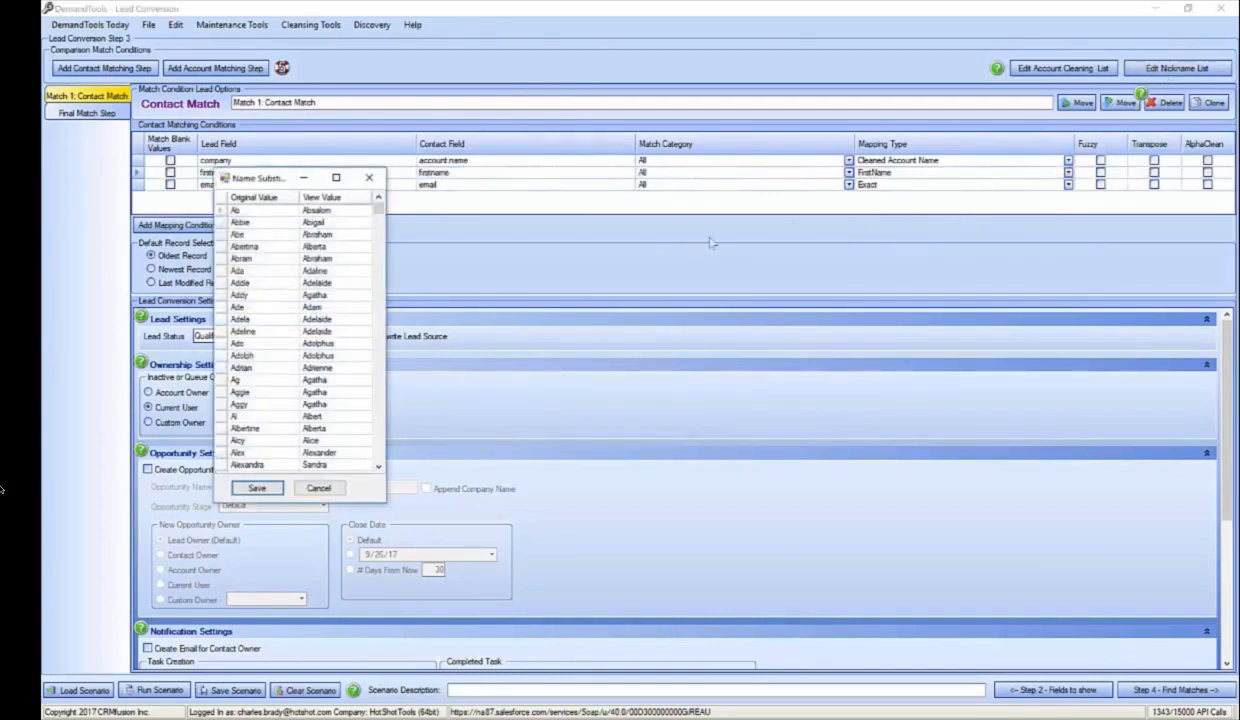
scroll(333, 325, "down", 10)
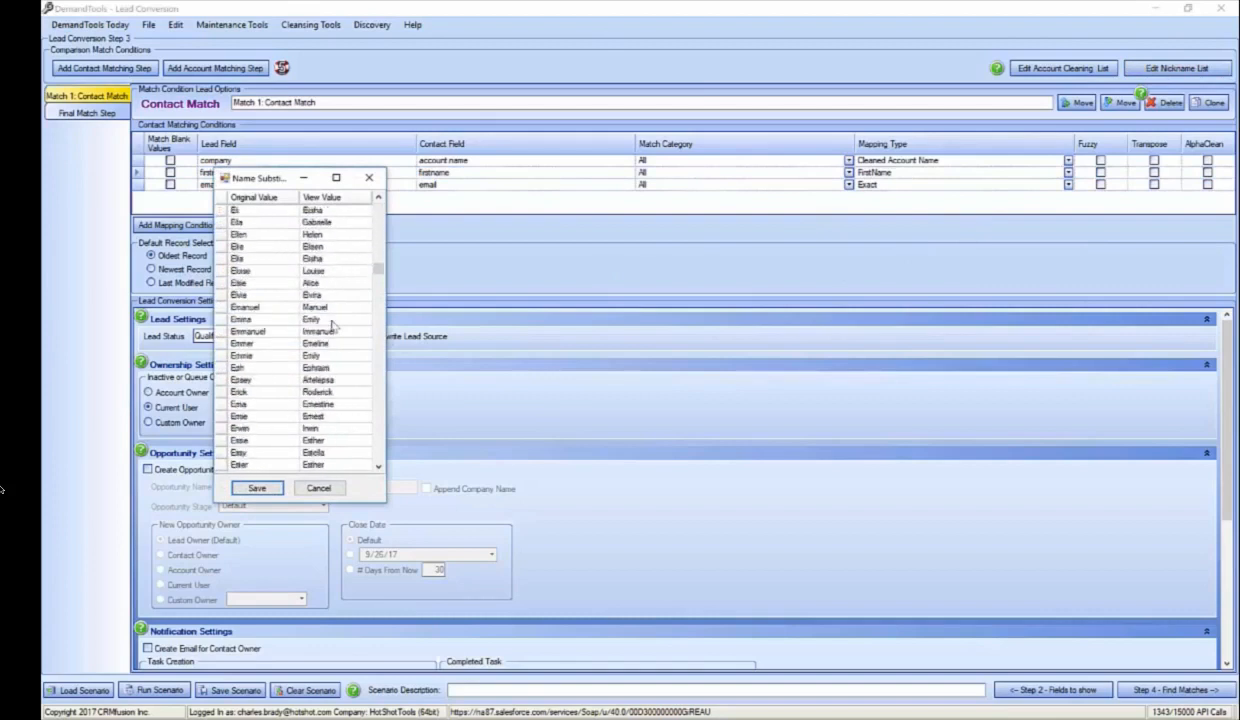
scroll(333, 325, "up", 3)
left_click_drag(380, 272, 376, 196)
scroll(380, 266, "down", 10)
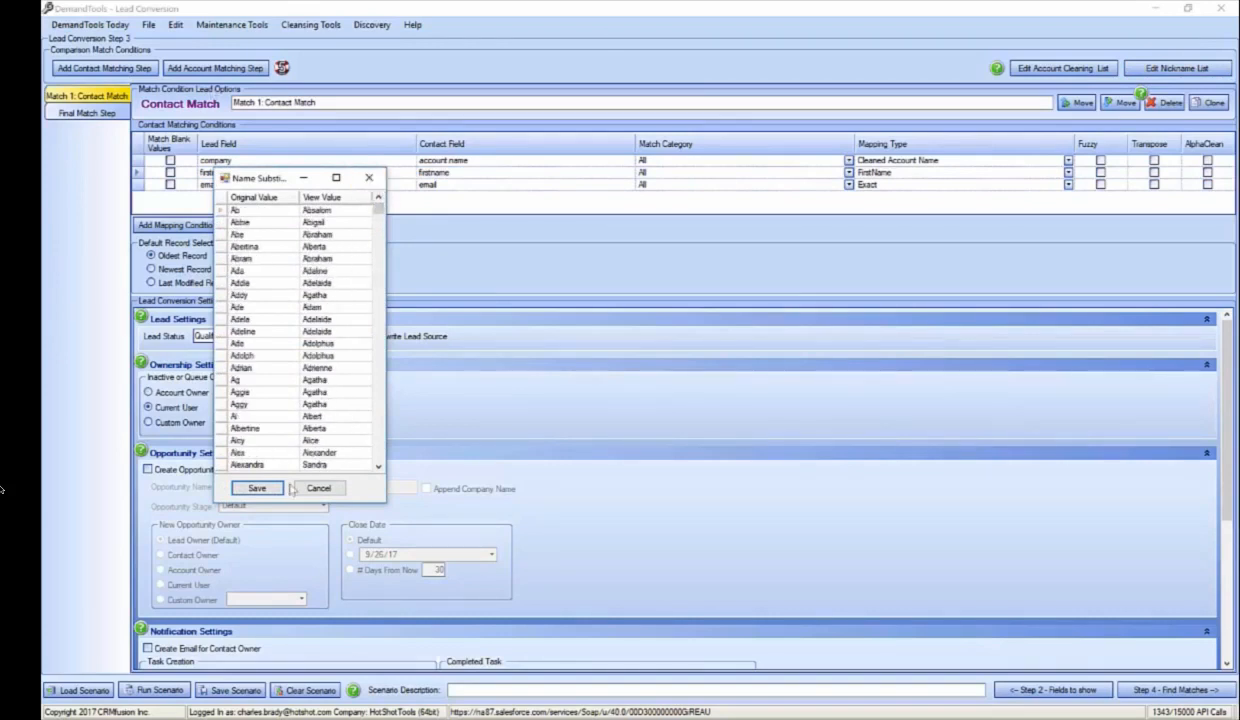
left_click(276, 488)
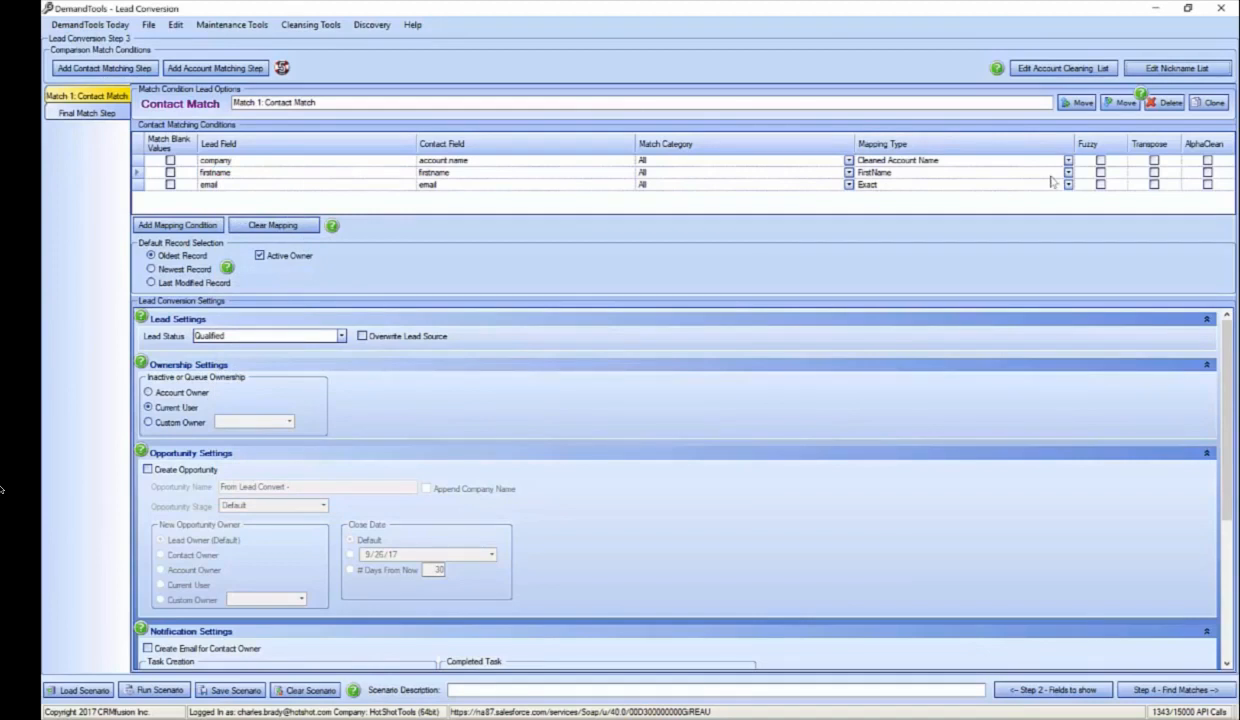
- Enable Fuzzy, Transpose and AlphaClean for the company condition and rename the matching step "Match 1: Contact Match RIGID"
left_click(1100, 160)
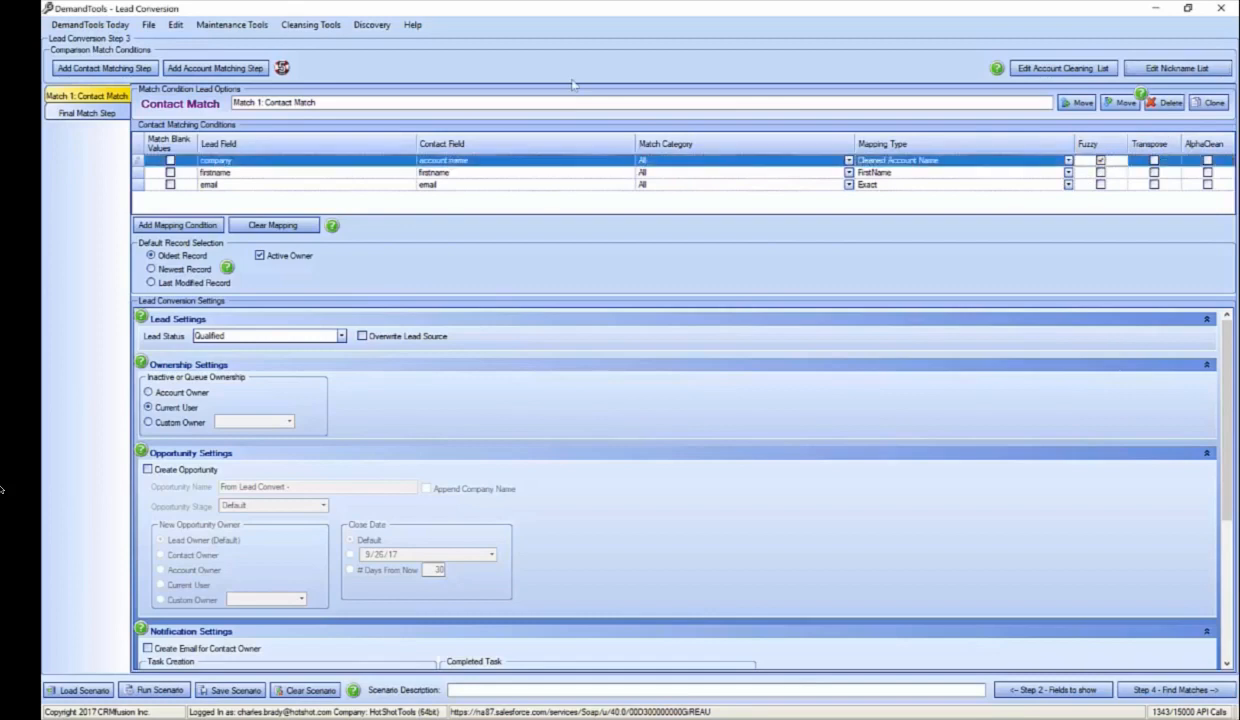
left_click(1154, 161)
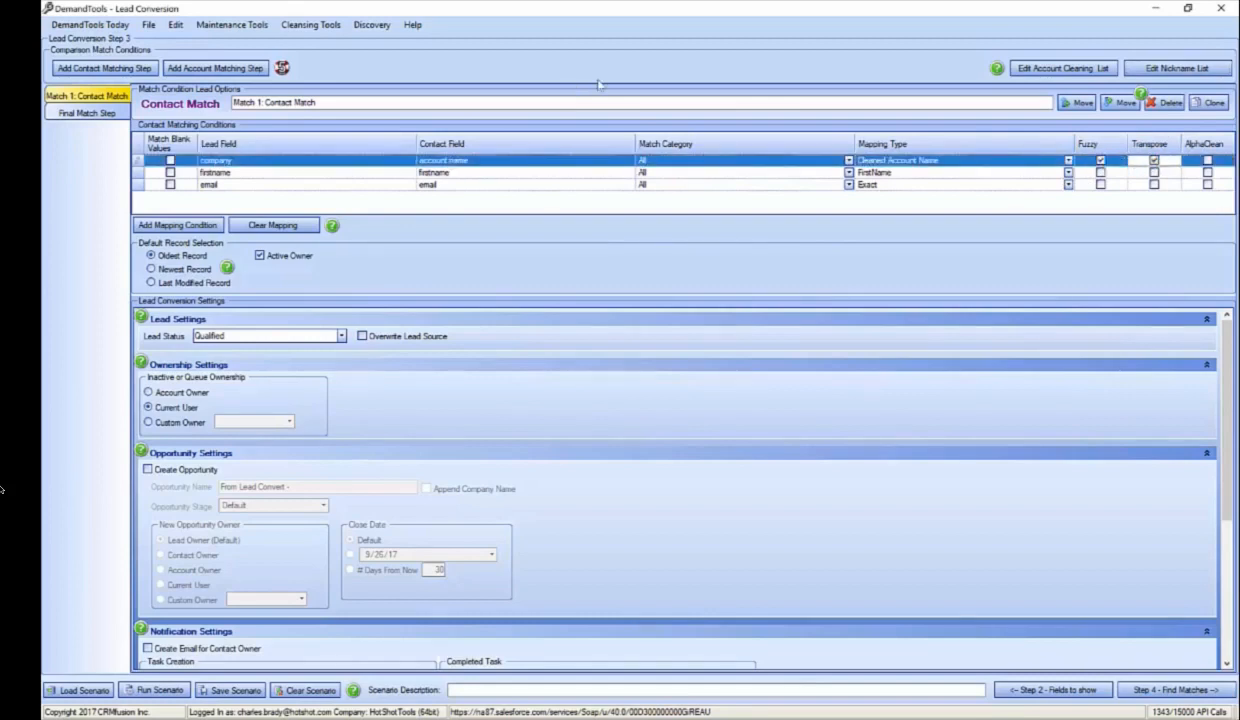
left_click(1207, 161)
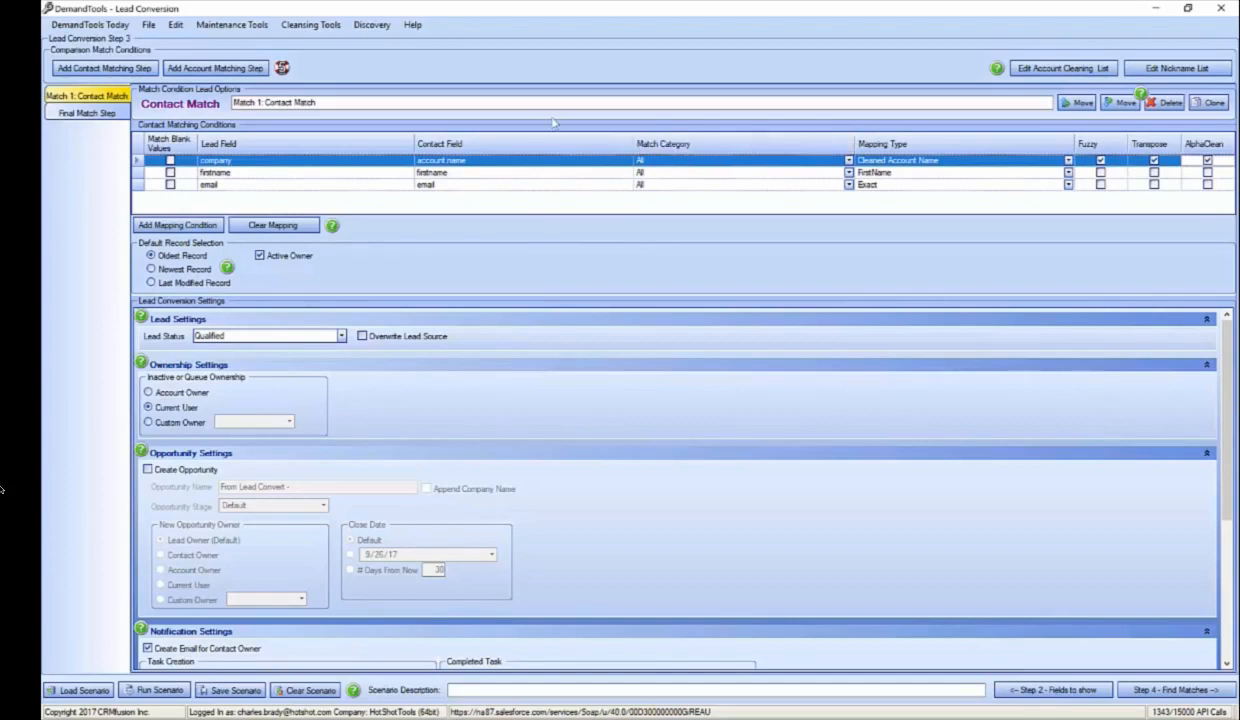
left_click(333, 101)
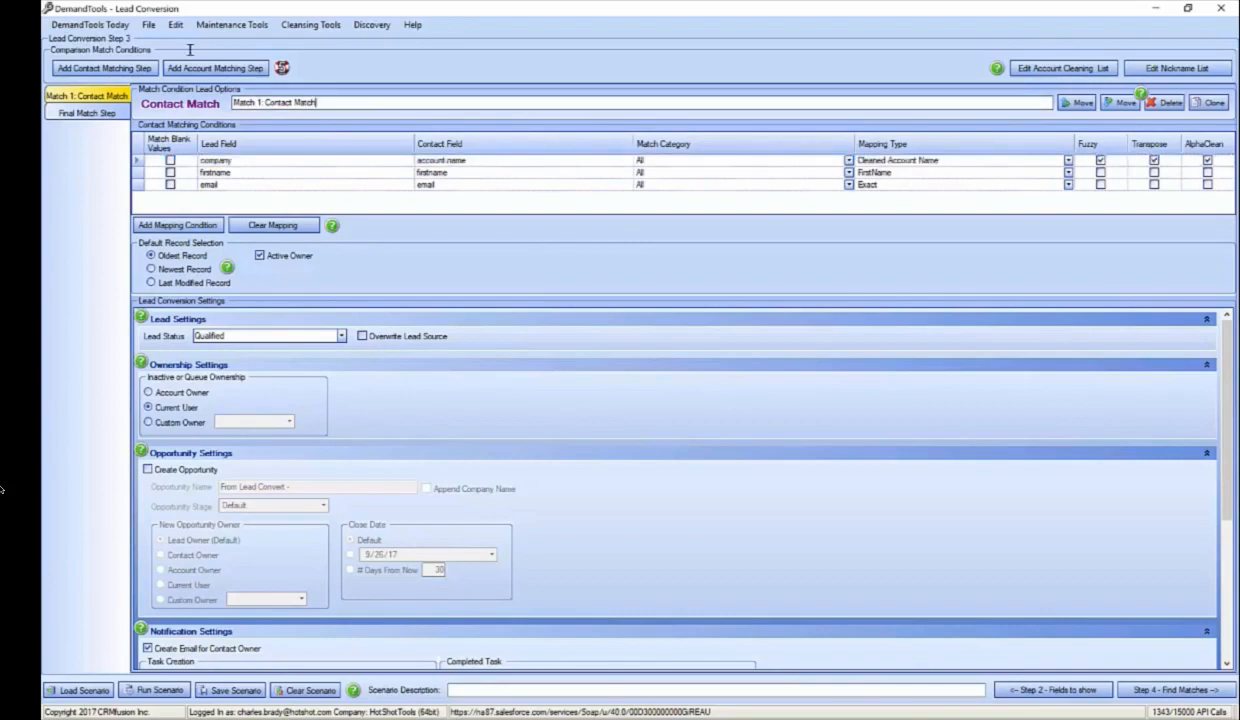
type("RIGID")
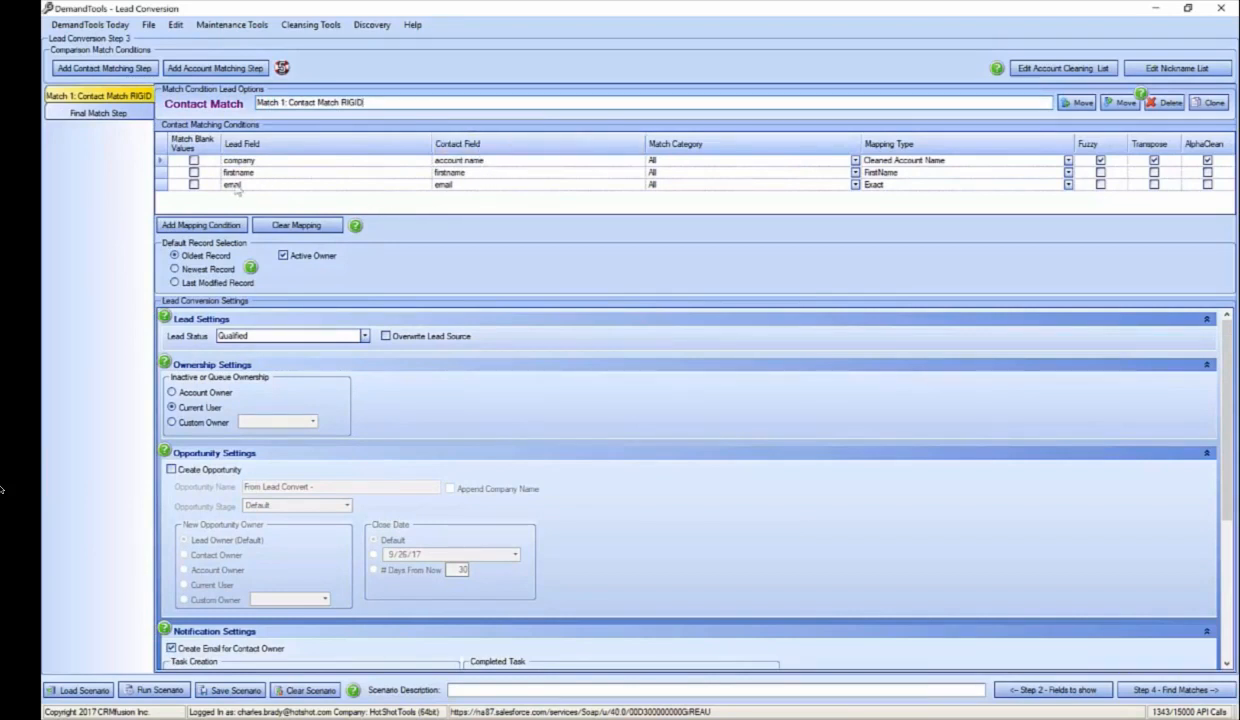
- Add a second contact matching step mapping the lead Email to the contact Email, and name it "Match 2: Contact Match on email"
left_click(128, 70)
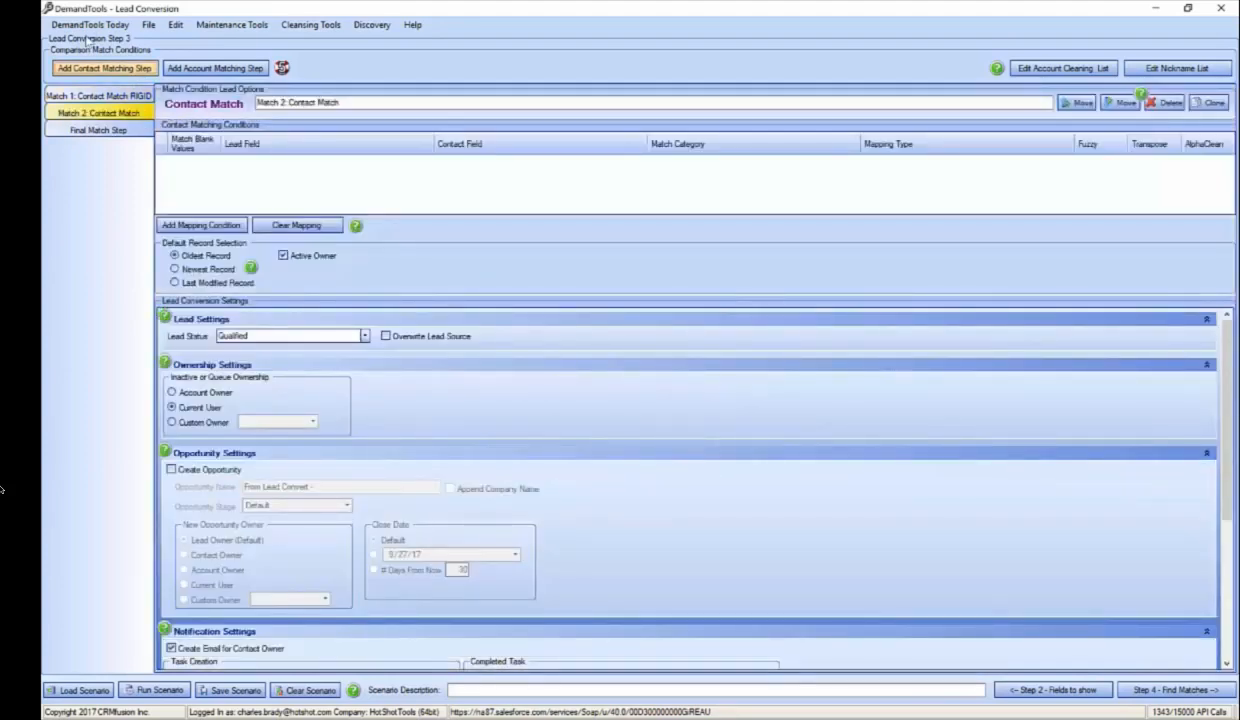
left_click(200, 225)
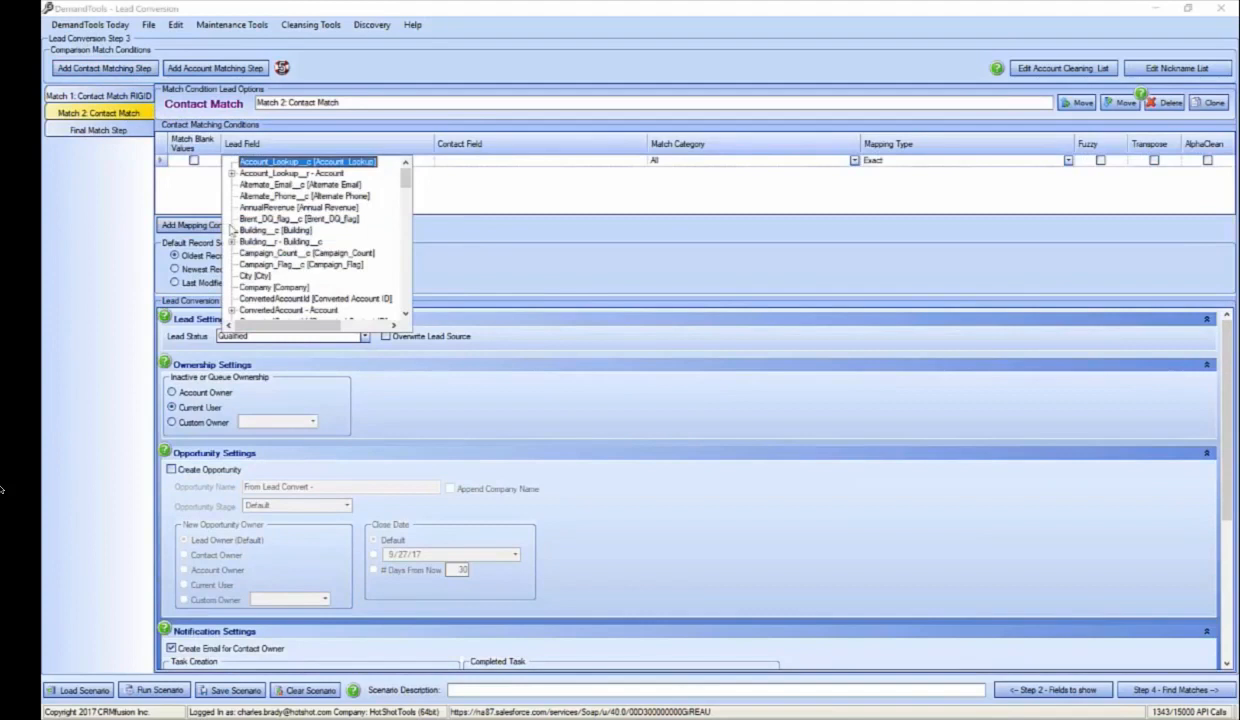
type("em")
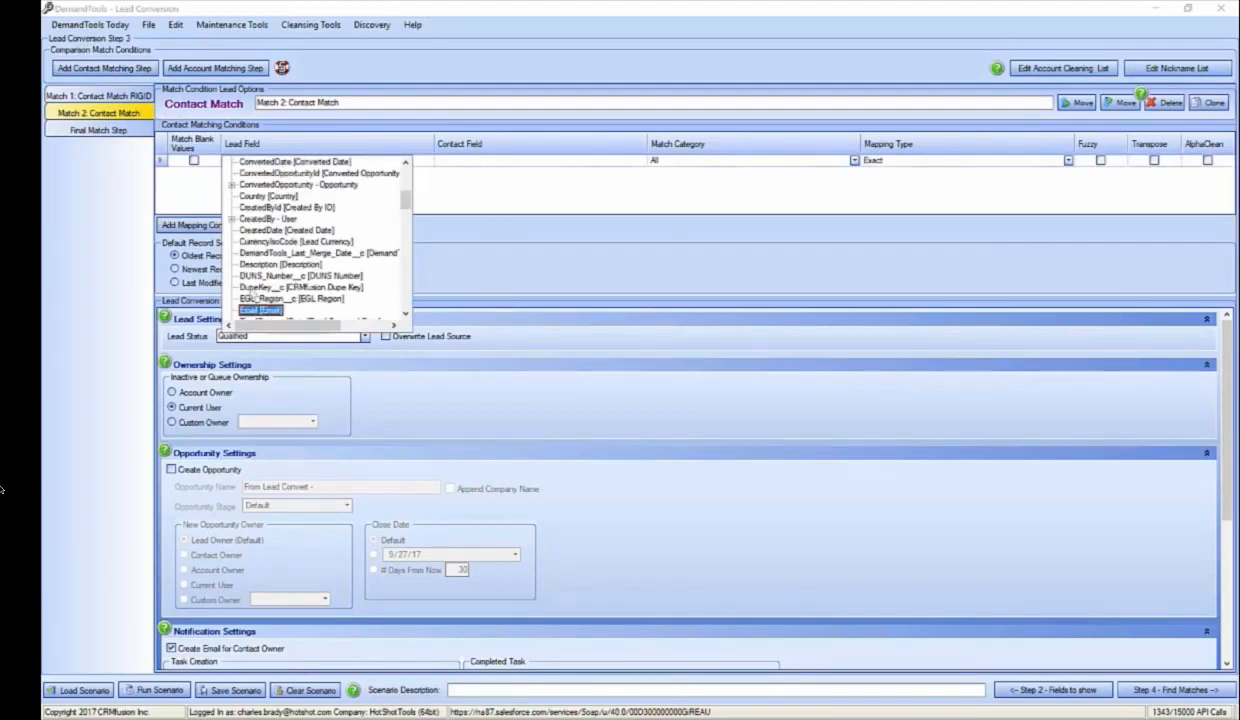
left_click(254, 309)
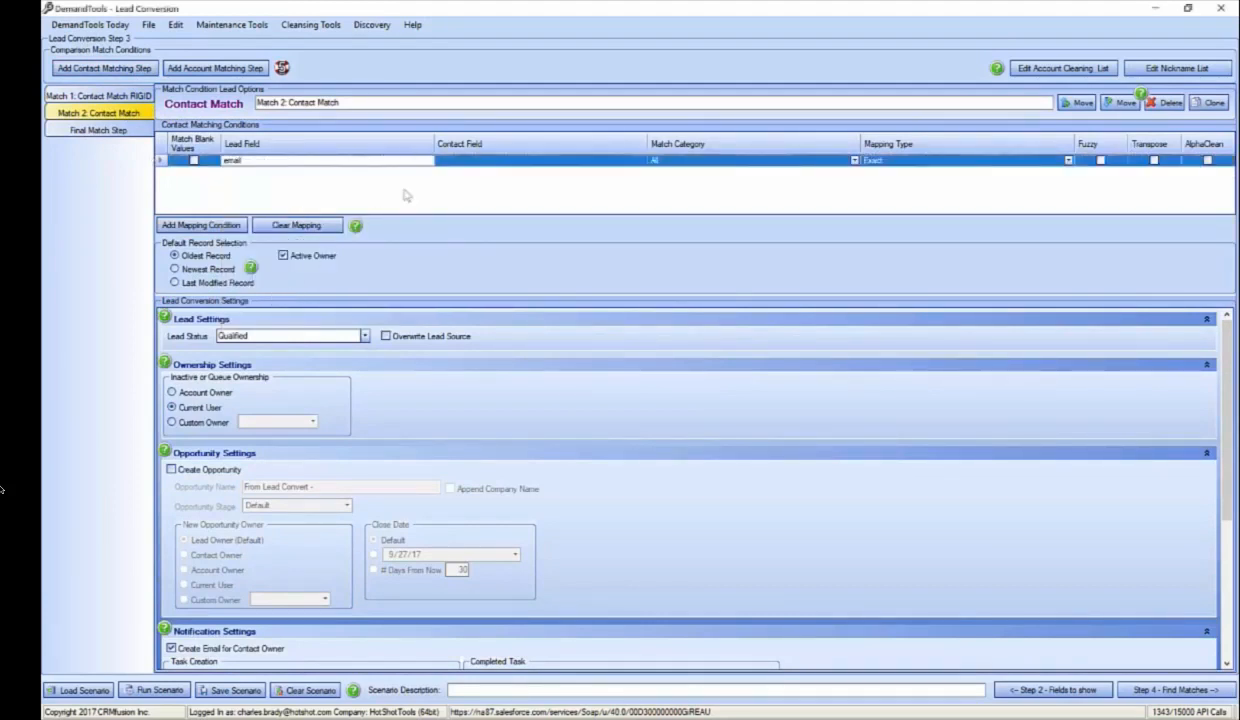
left_click(472, 163)
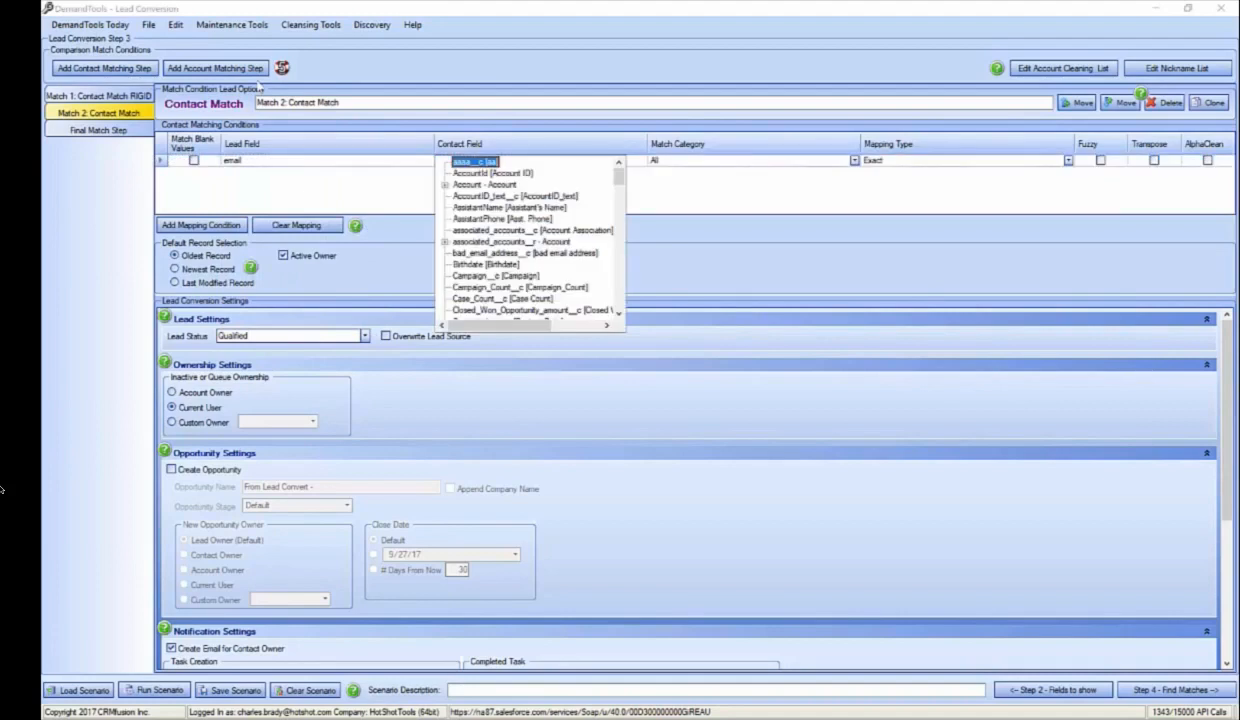
type("em")
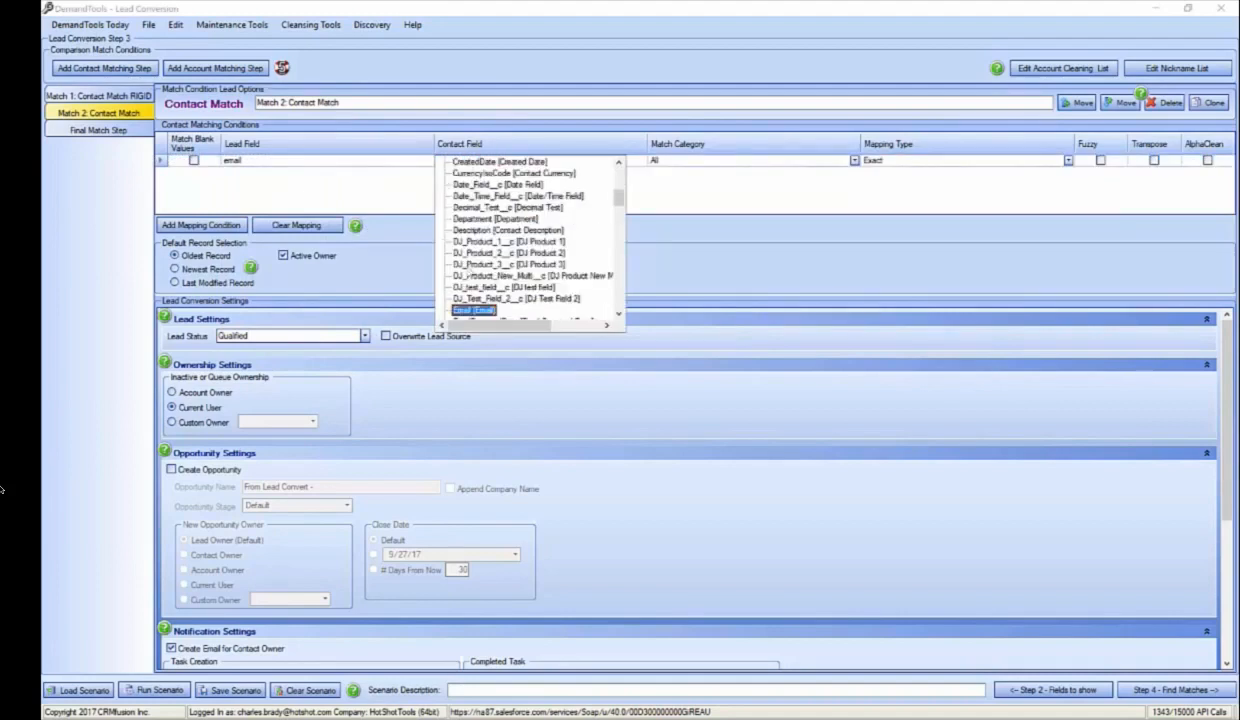
left_click(255, 160)
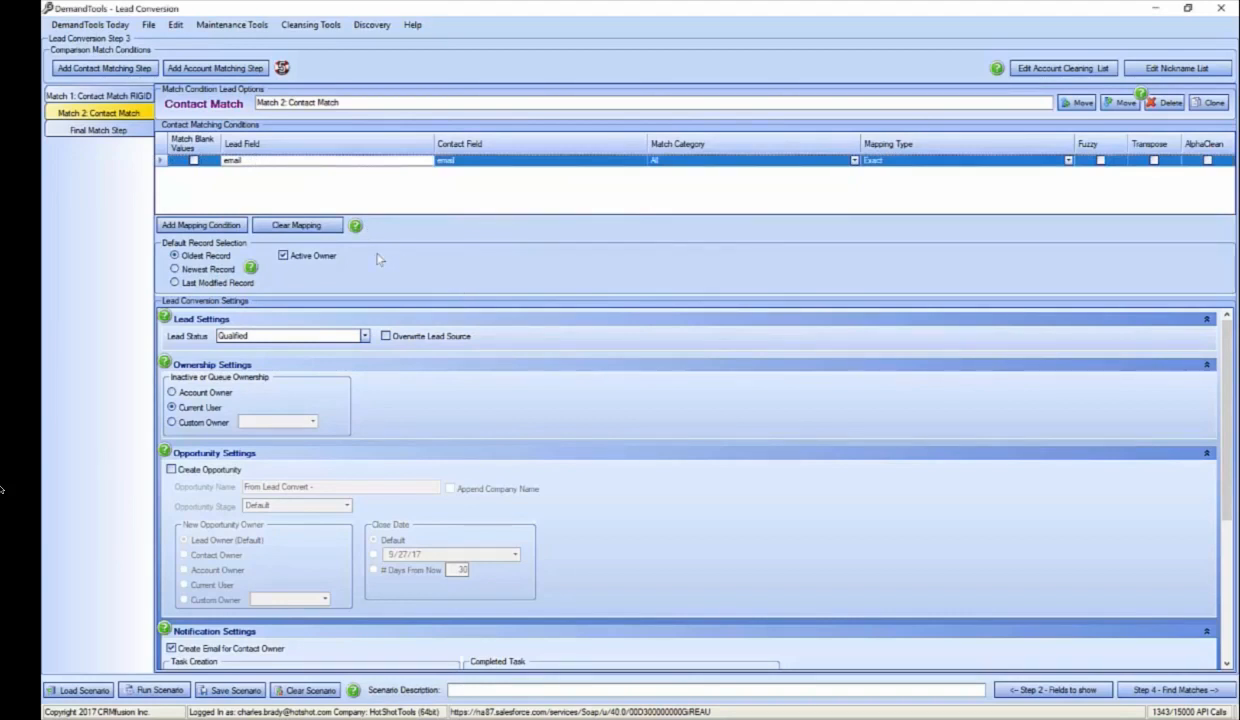
left_click(217, 69)
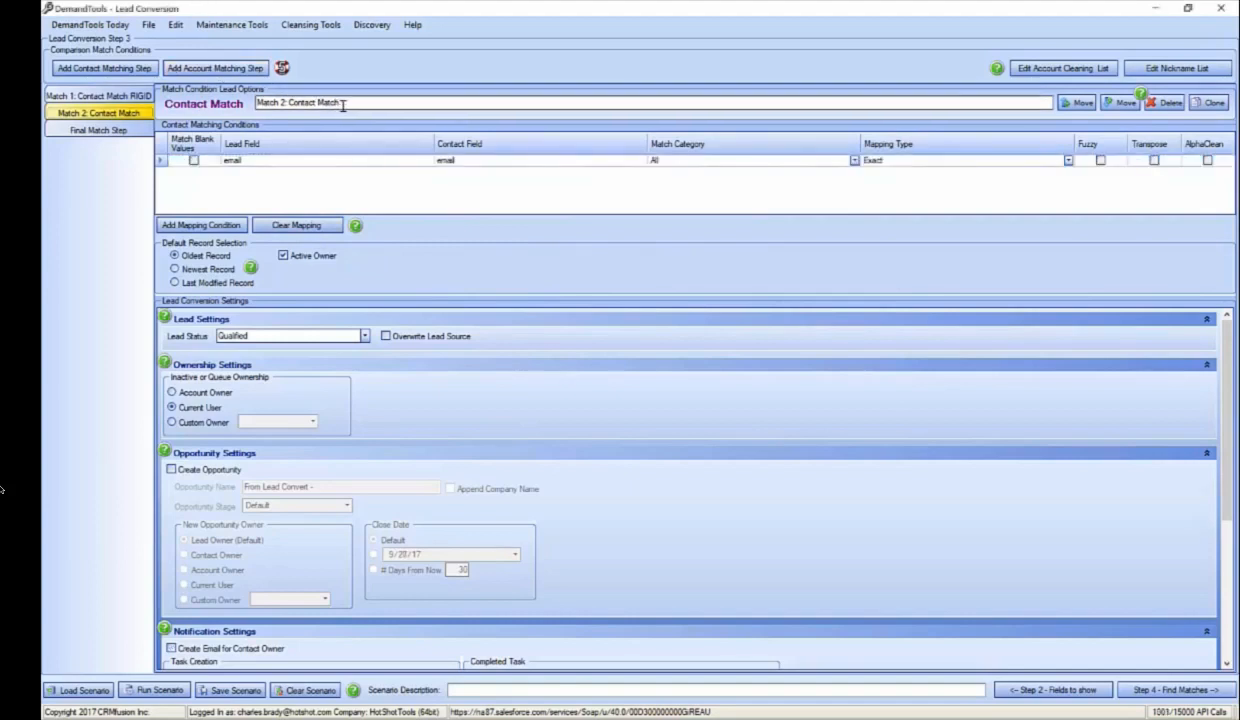
type("on email")
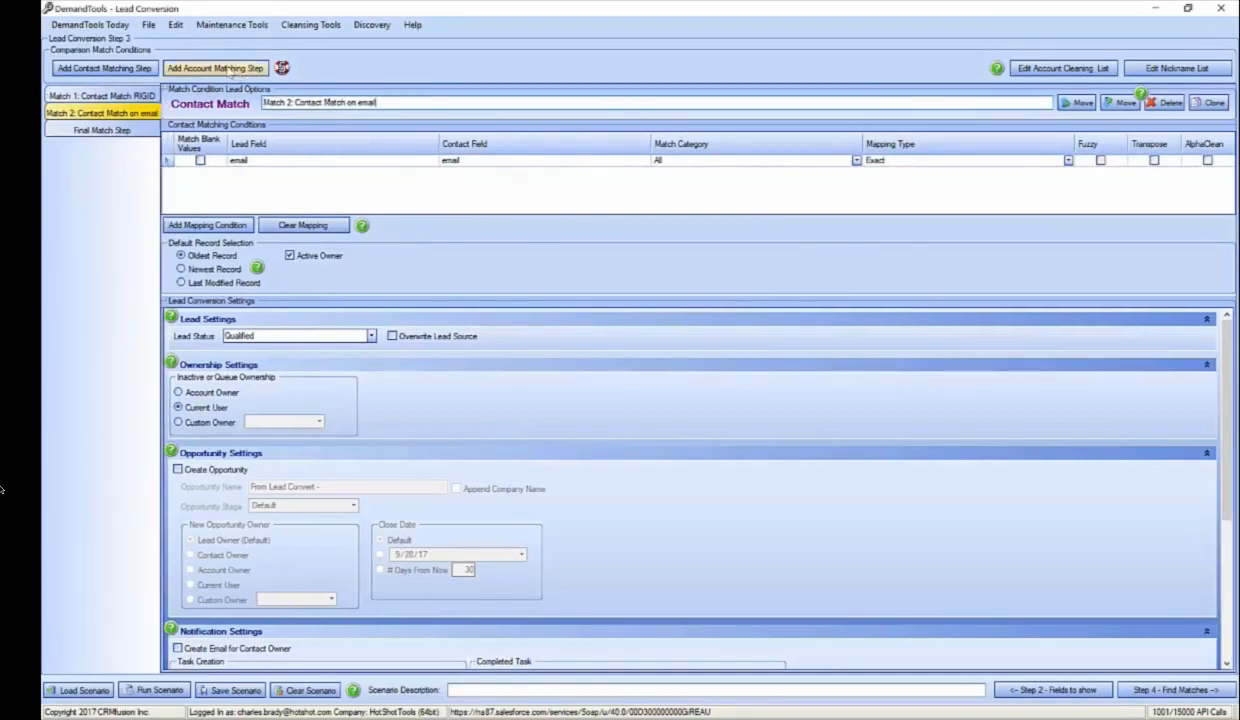
- Add an account matching step with a mapping condition that matches the lead Company to the account Name
left_click(229, 70)
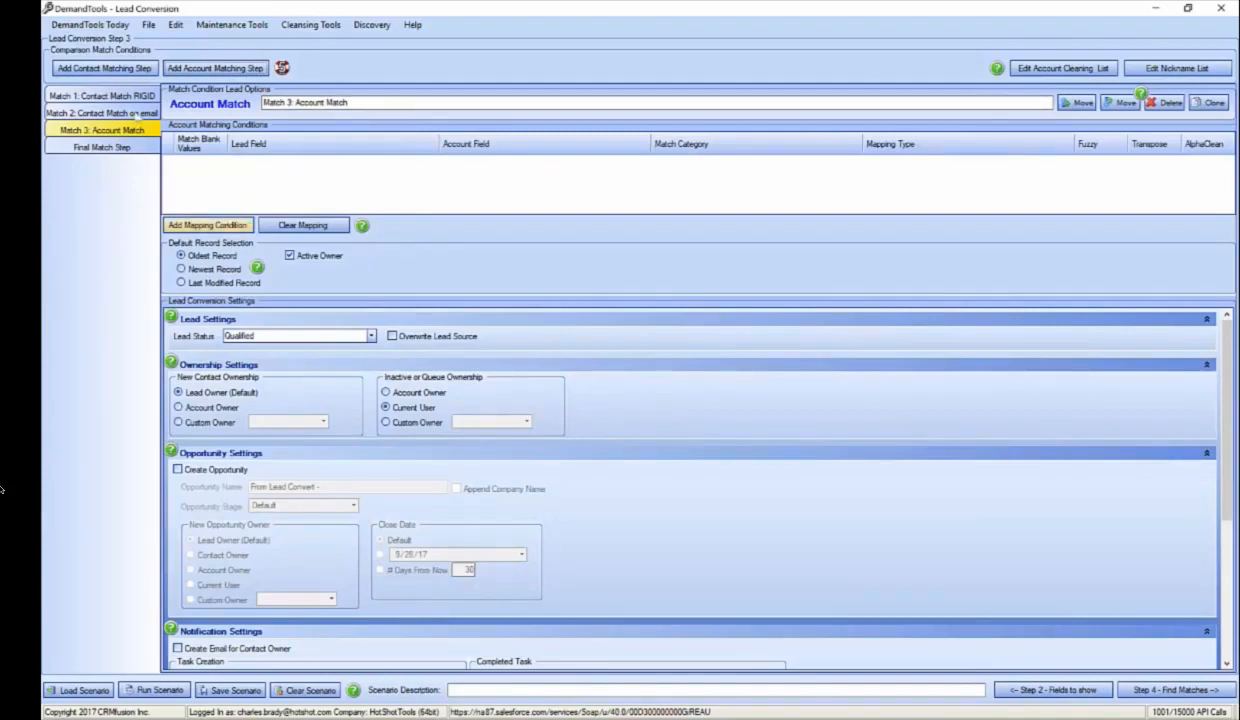
left_click(226, 219)
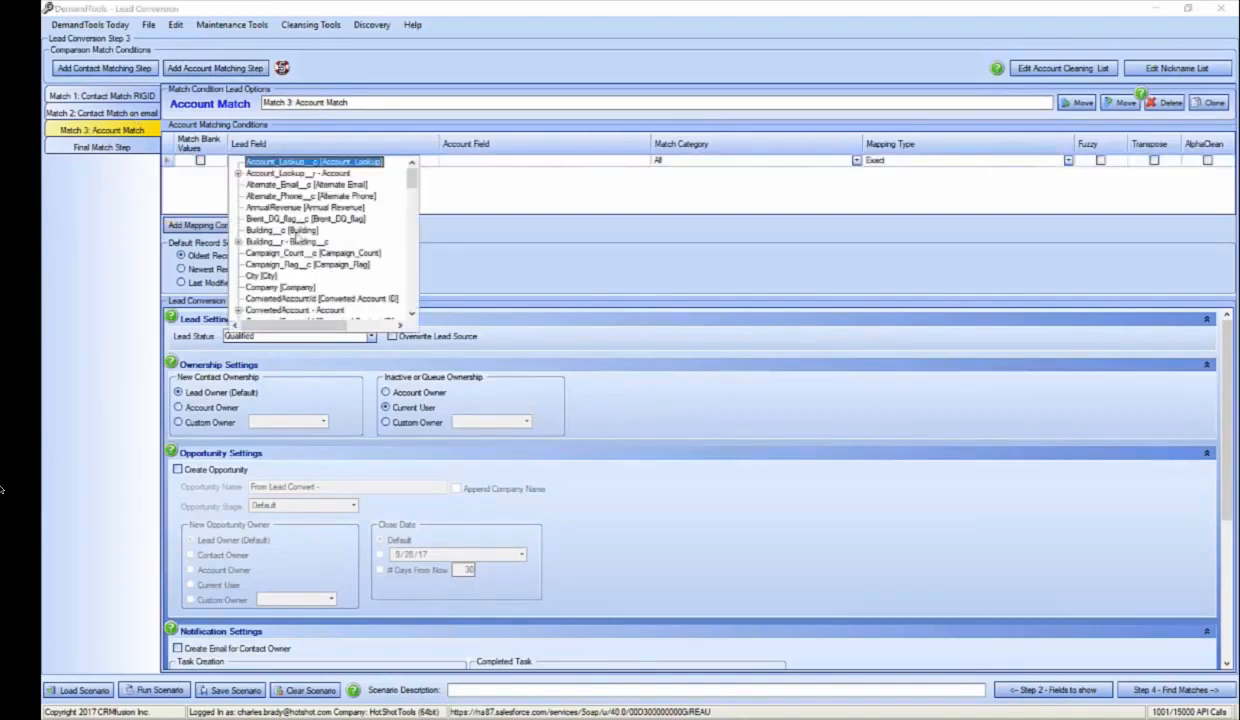
left_click(268, 286)
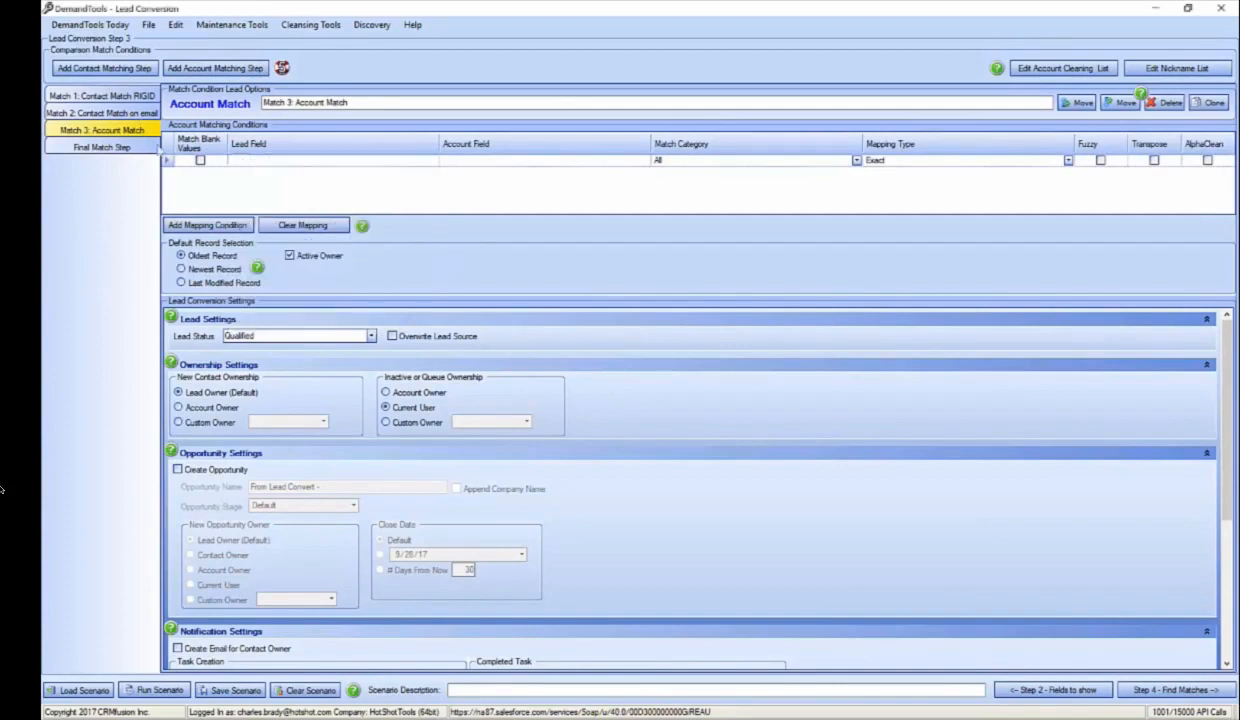
left_click(487, 161)
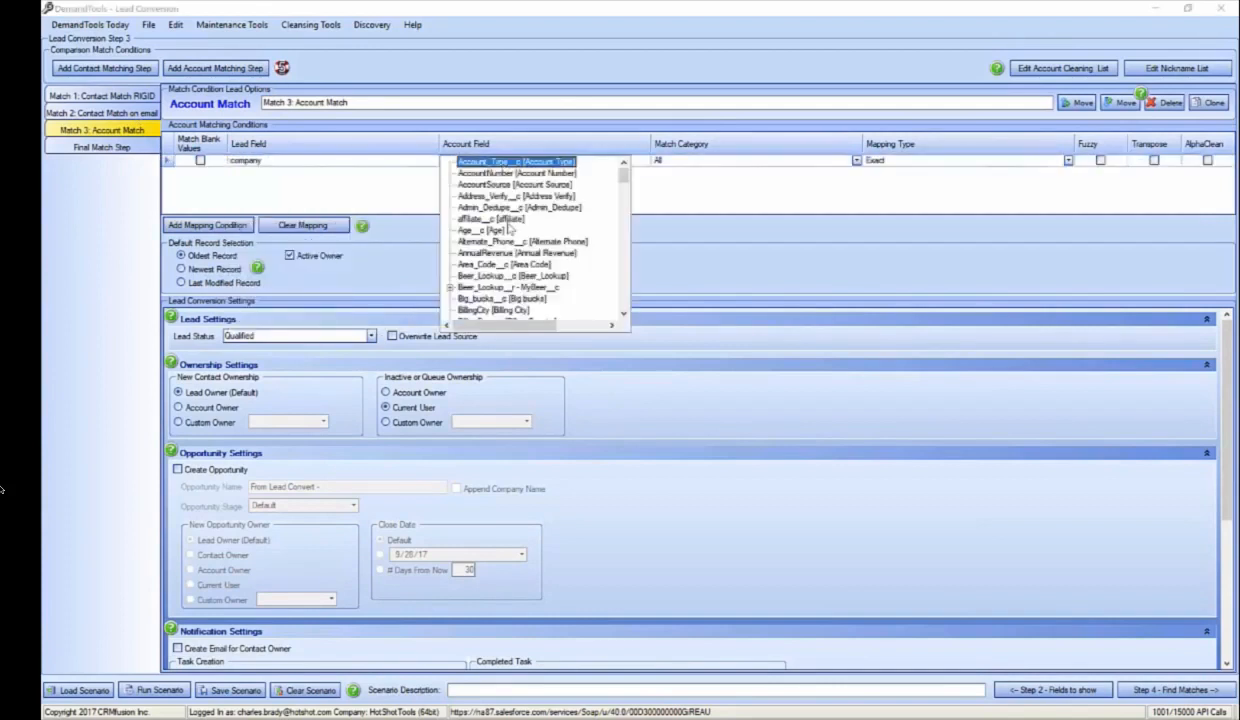
key("n")
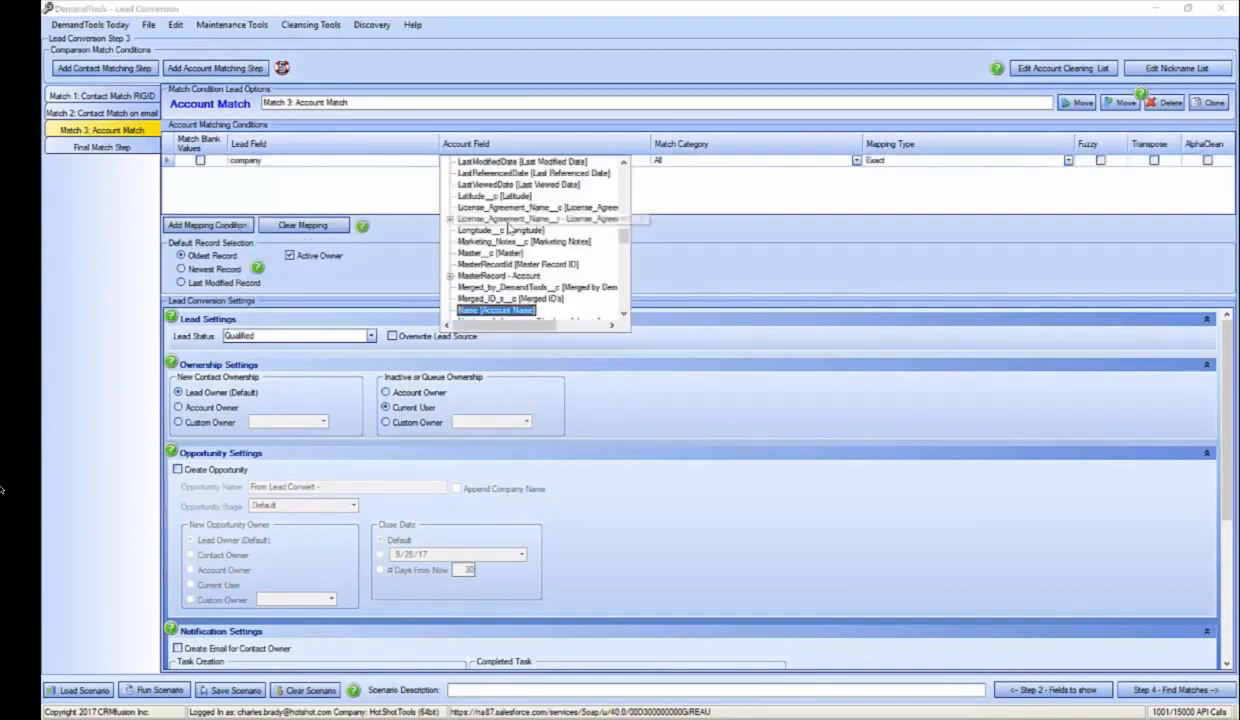
left_click(482, 307)
left_click(267, 159)
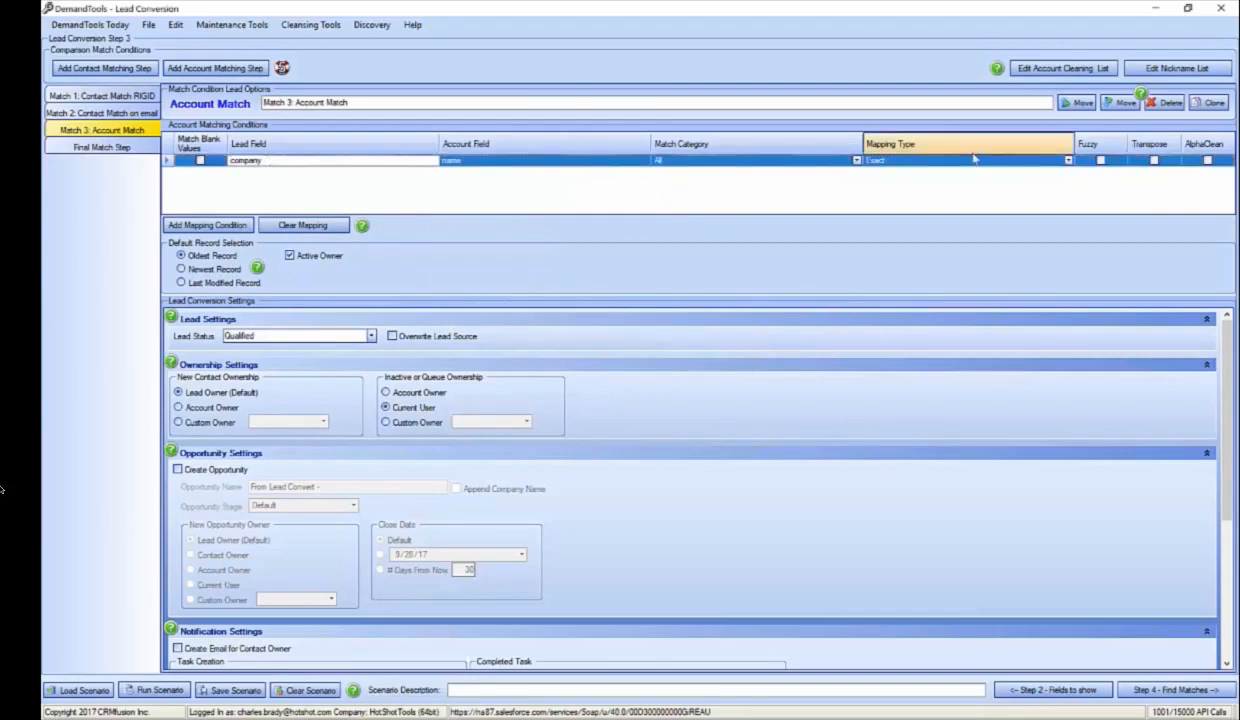
- Set the account step's company condition to Cleaned Account Name and enable Fuzzy, Transpose and AlphaClean for it
left_click(1036, 161)
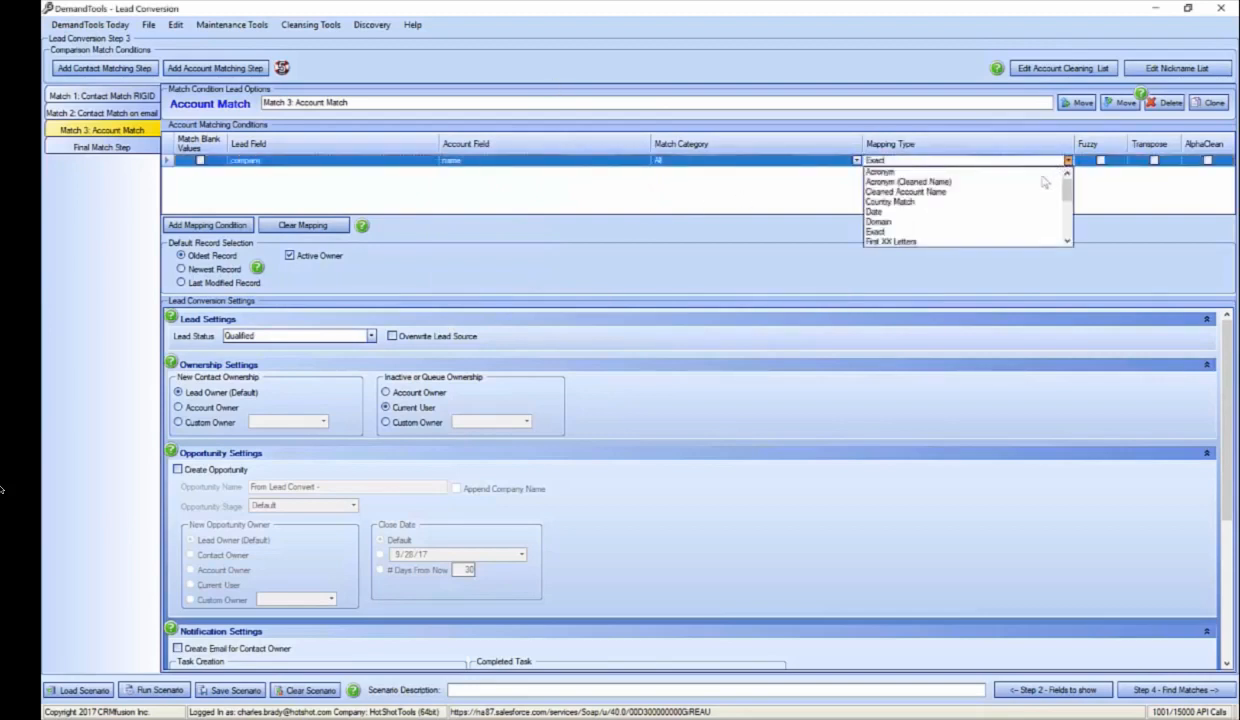
left_click(985, 190)
left_click(1100, 160)
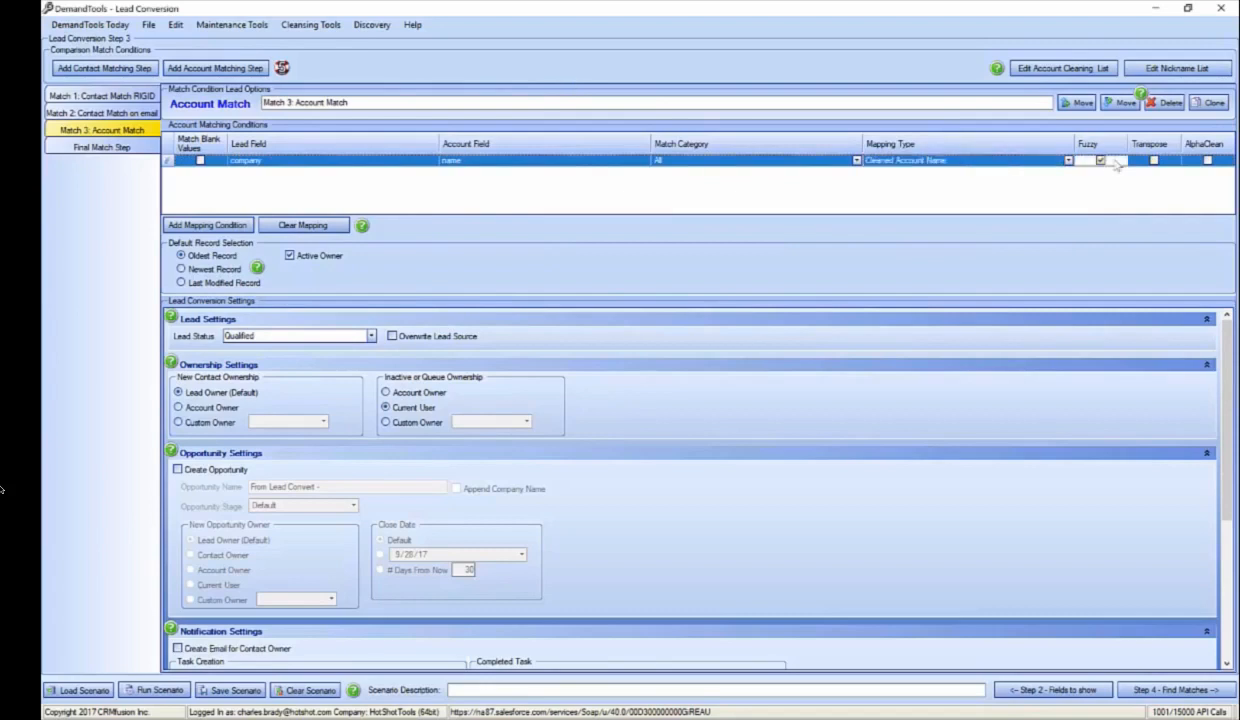
left_click(1153, 160)
left_click(1207, 160)
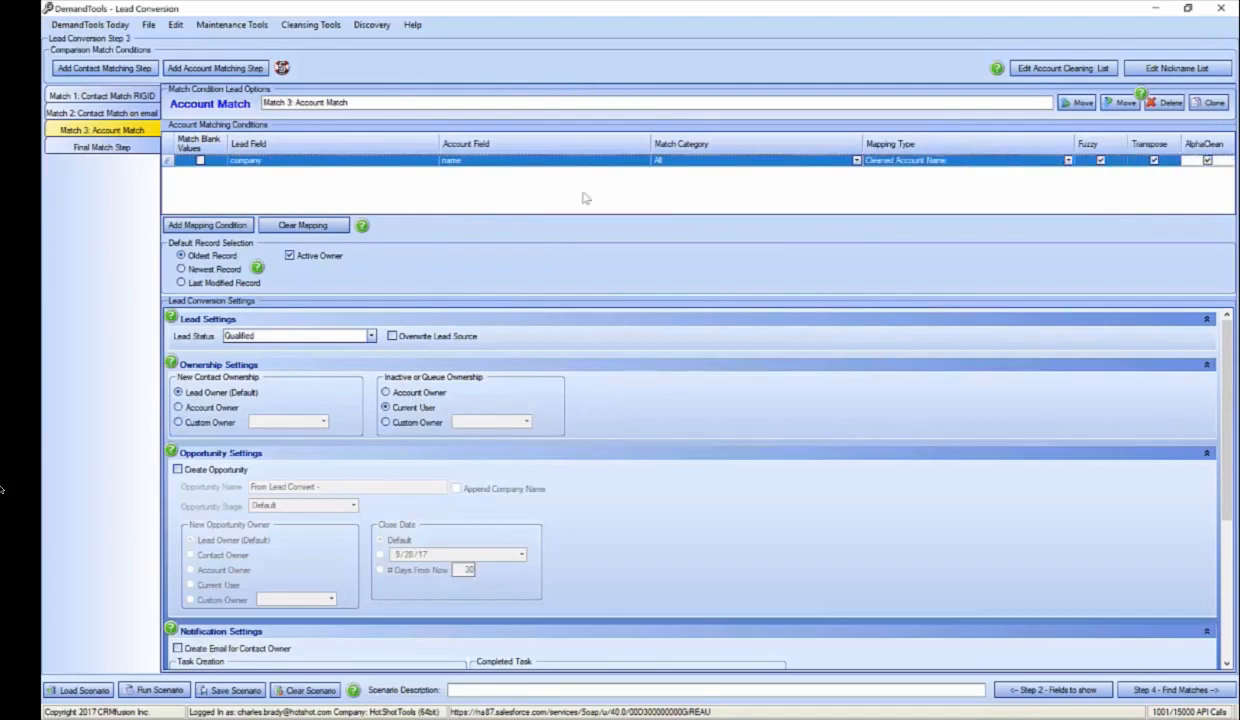
- Add a second account mapping condition that matches the lead City to the account BillingCity
left_click(232, 222)
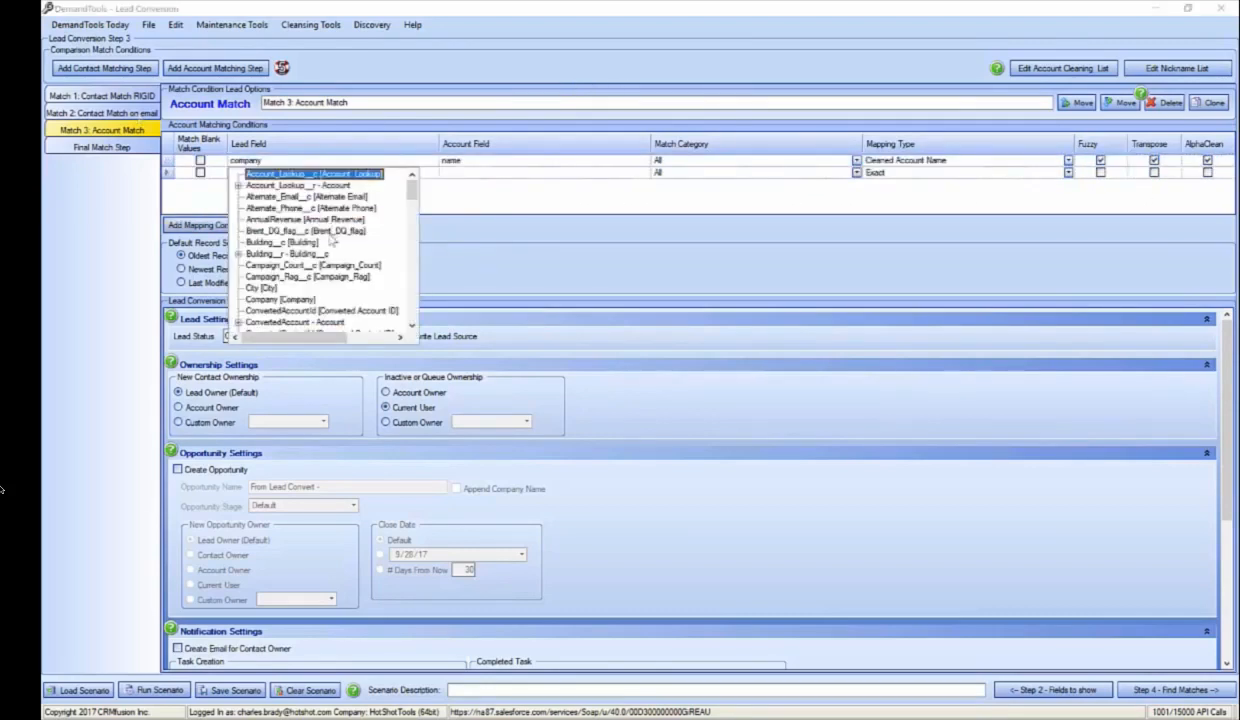
left_click(260, 287)
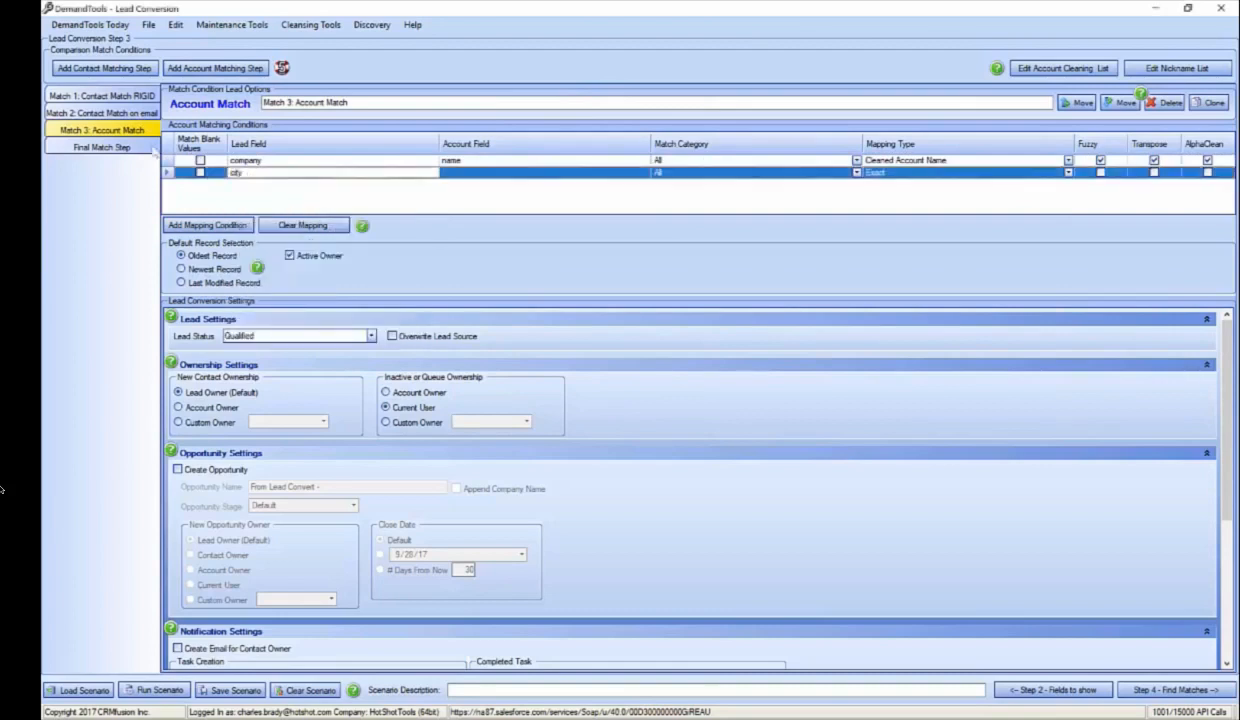
left_click(515, 174)
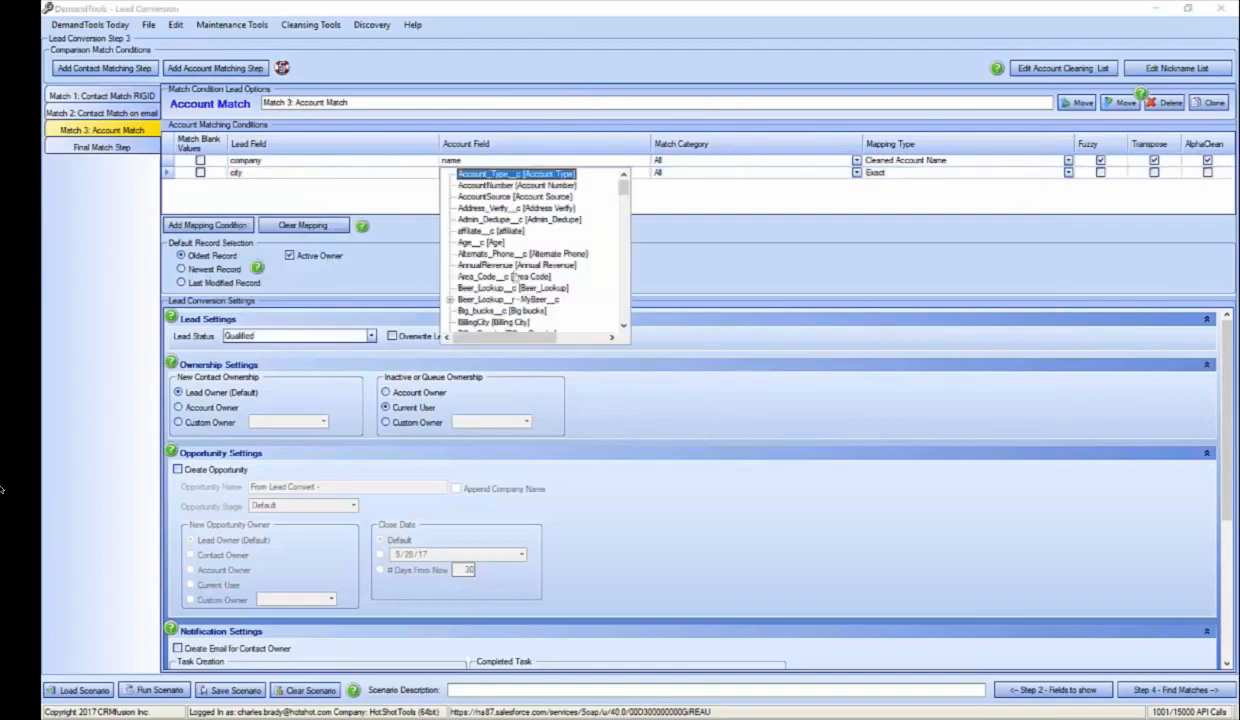
left_click(490, 310)
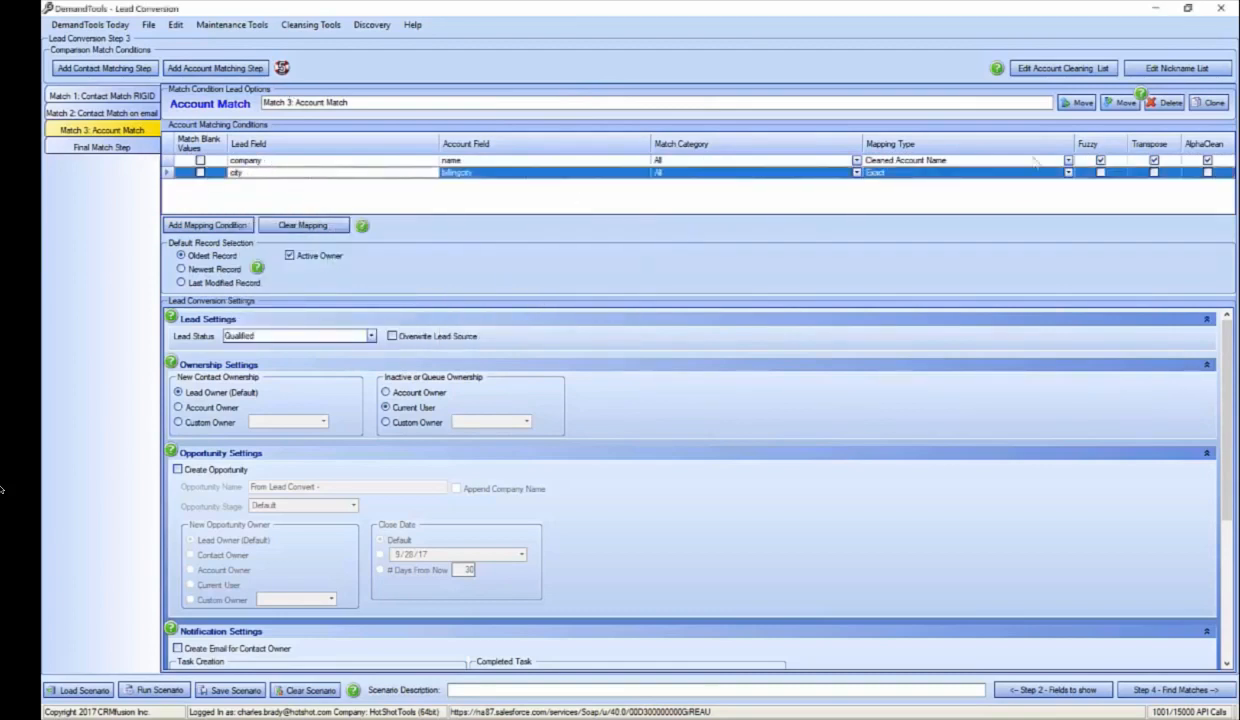
- Enable Fuzzy for the account matching step's city to billing city condition
left_click(1100, 172)
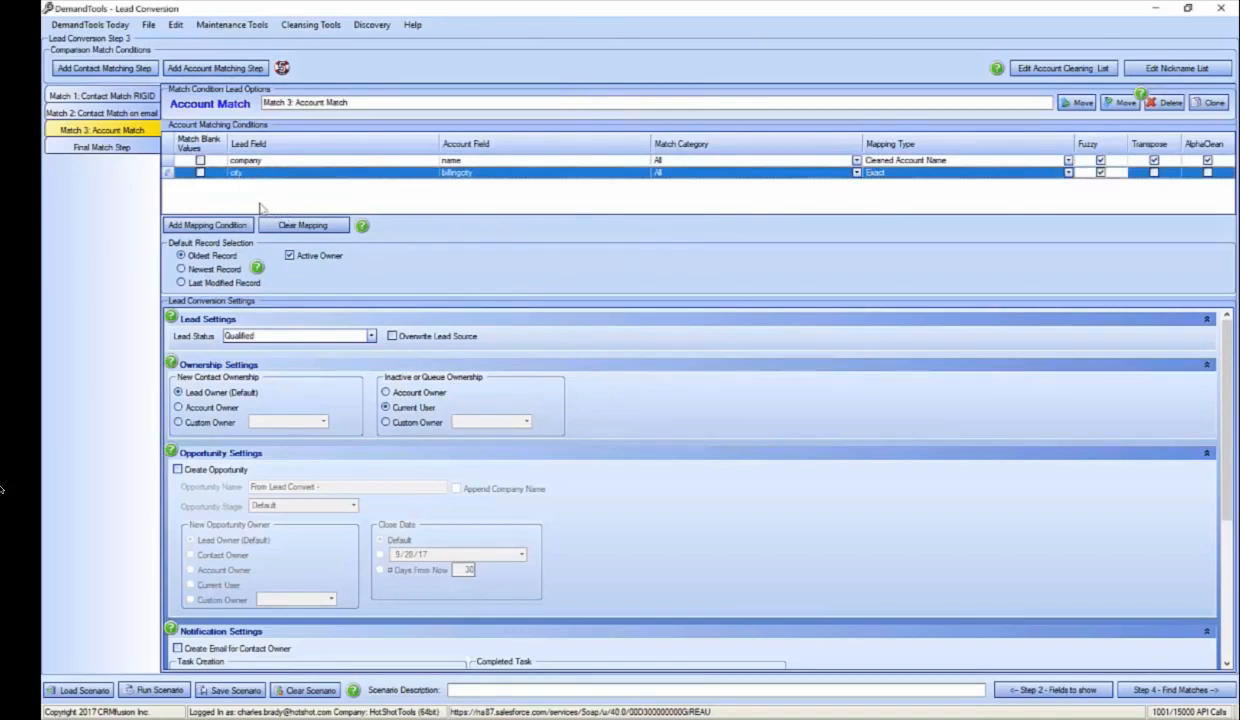
- Examine the account matching step's lead status choices, lead source overwrite, opportunity creation and notification settings, leaving their original values
left_click(371, 336)
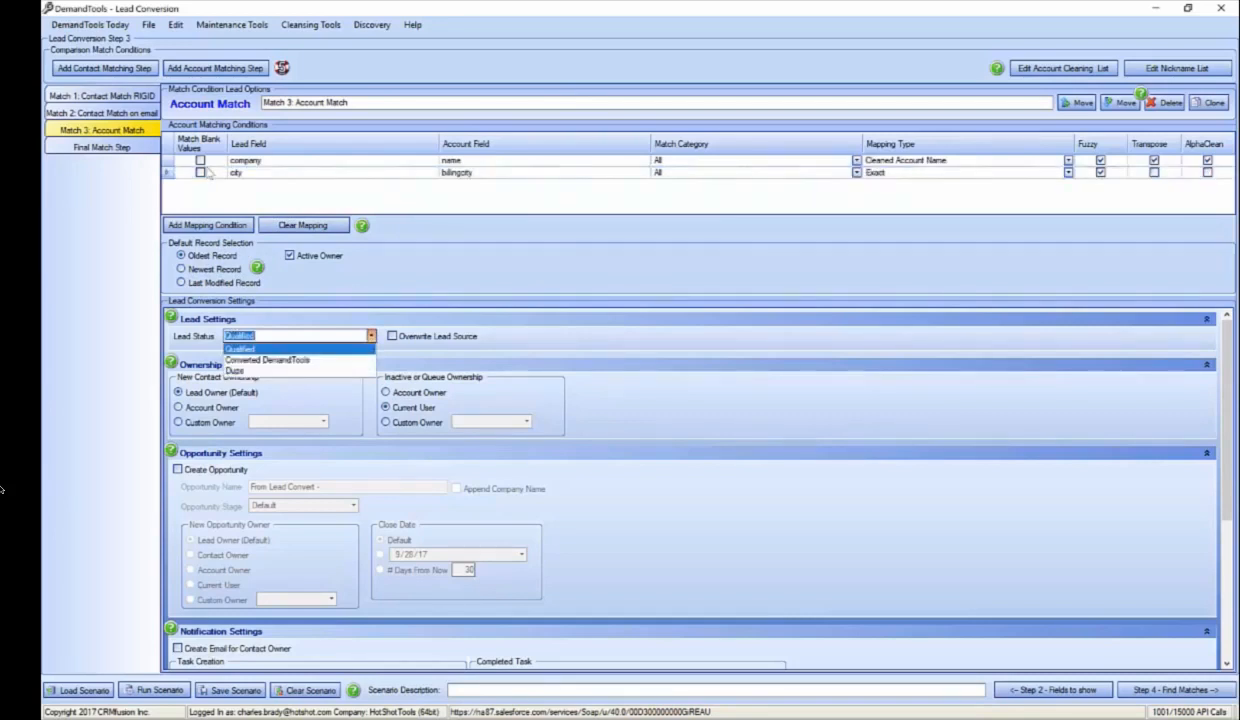
left_click(371, 336)
left_click(392, 336)
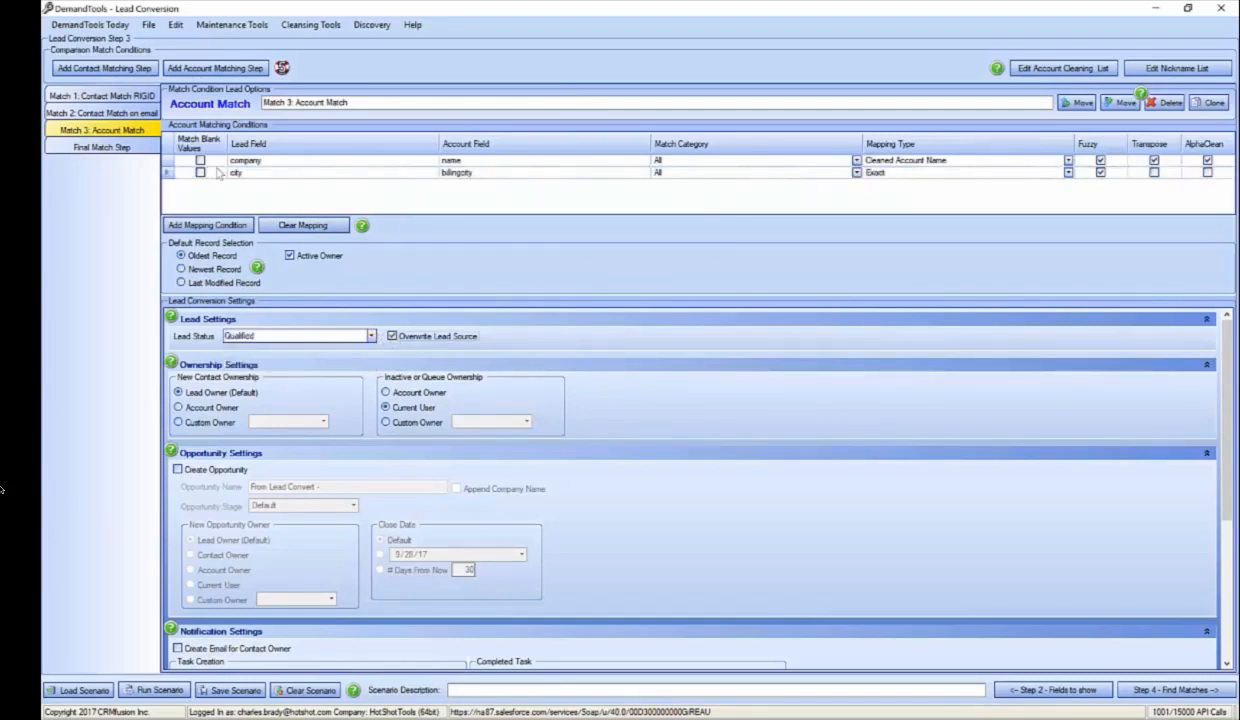
left_click(391, 336)
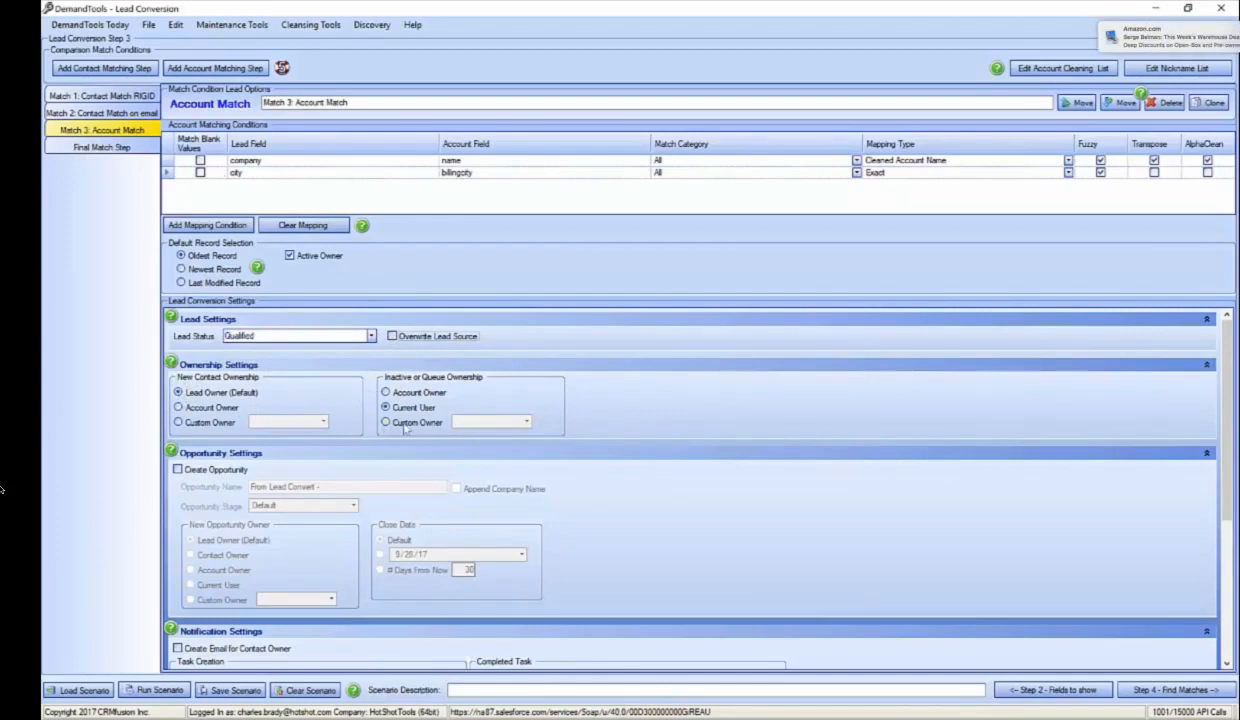
left_click(178, 469)
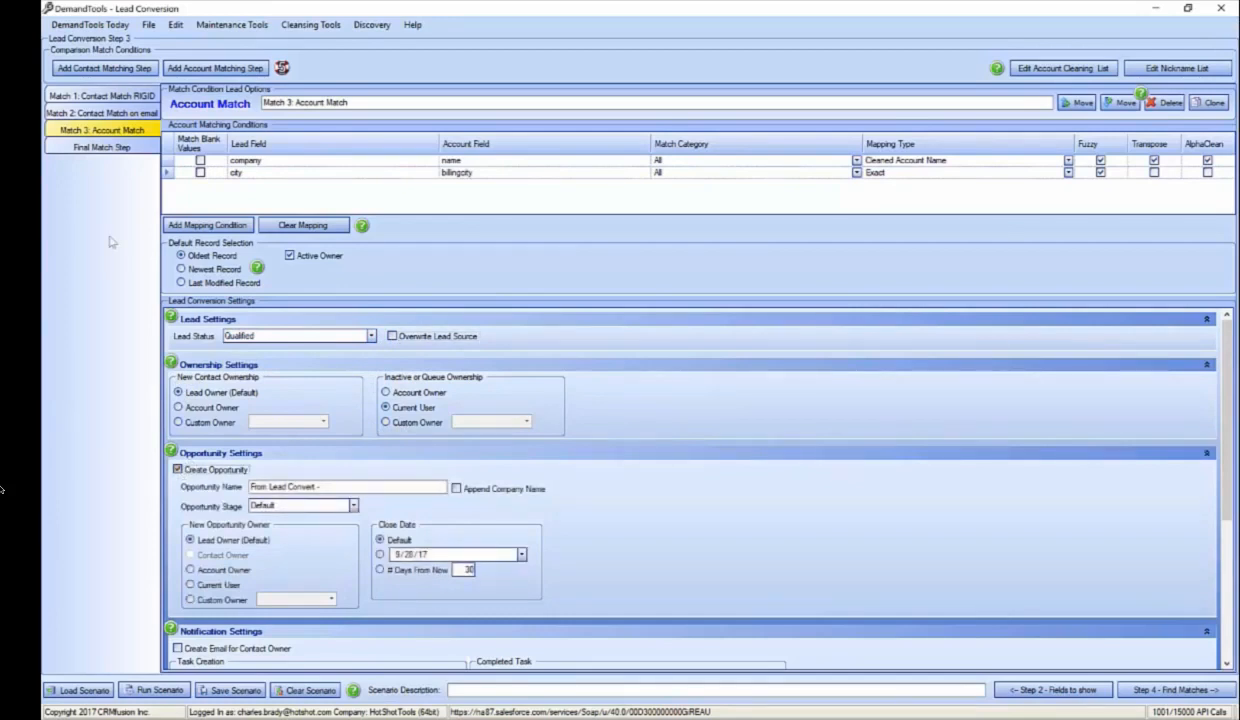
key("space")
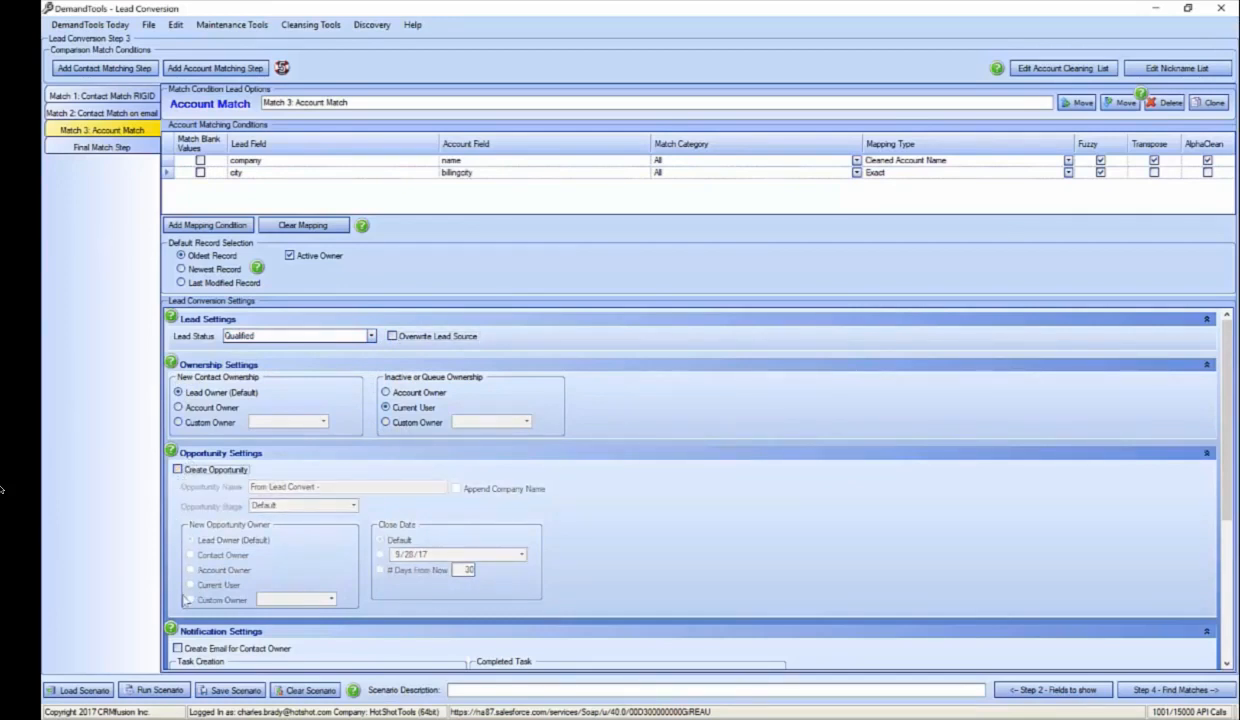
scroll(186, 600, "down", 1)
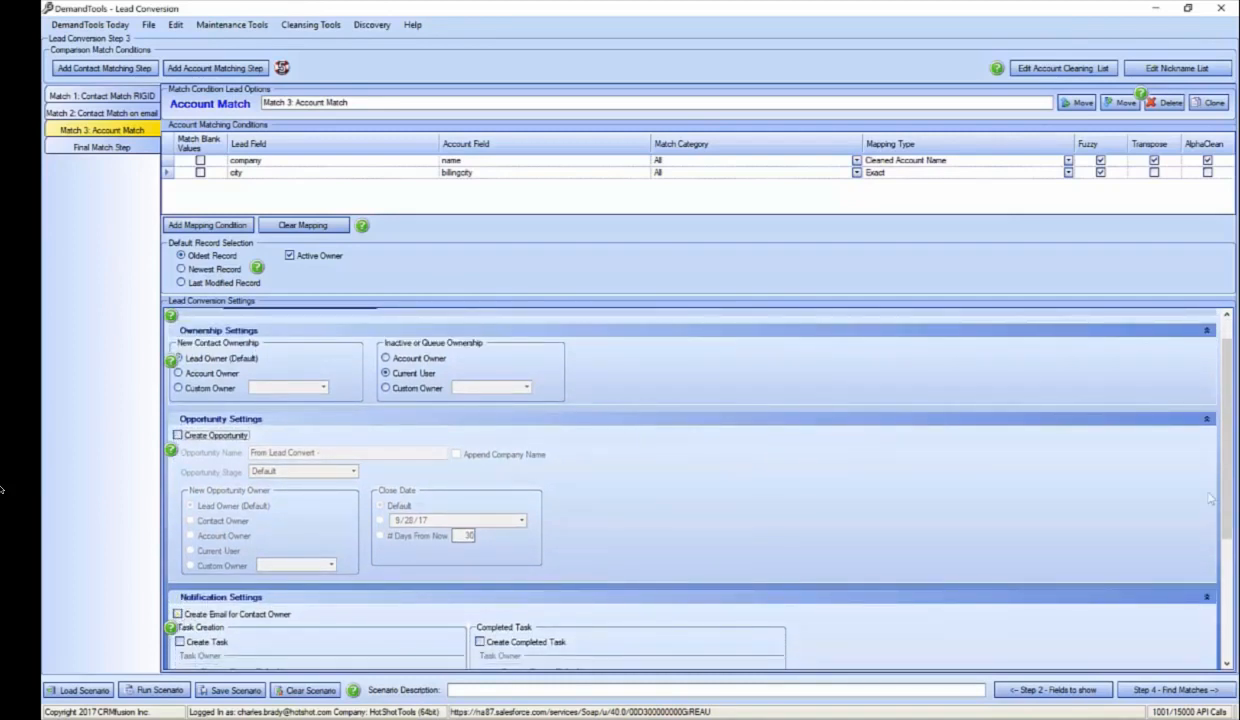
left_click_drag(1225, 479, 1222, 588)
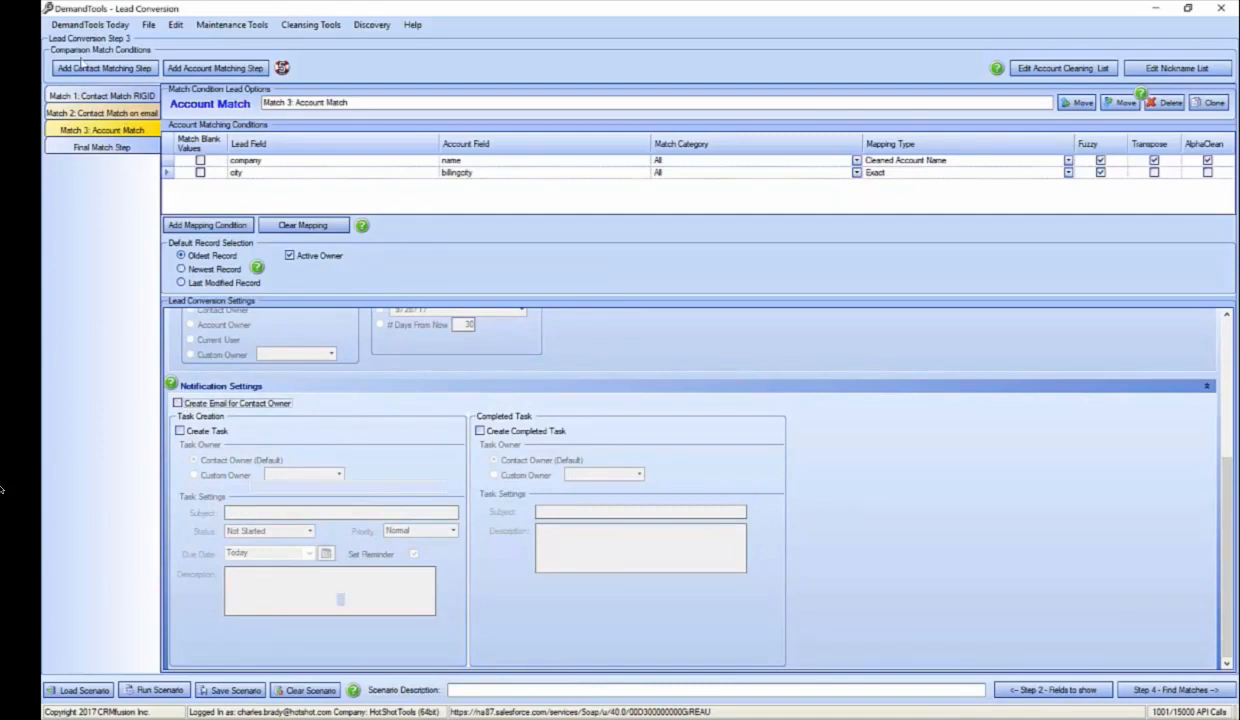
- Review the order and conditions of the two contact matching steps and the account matching step
left_click(102, 113)
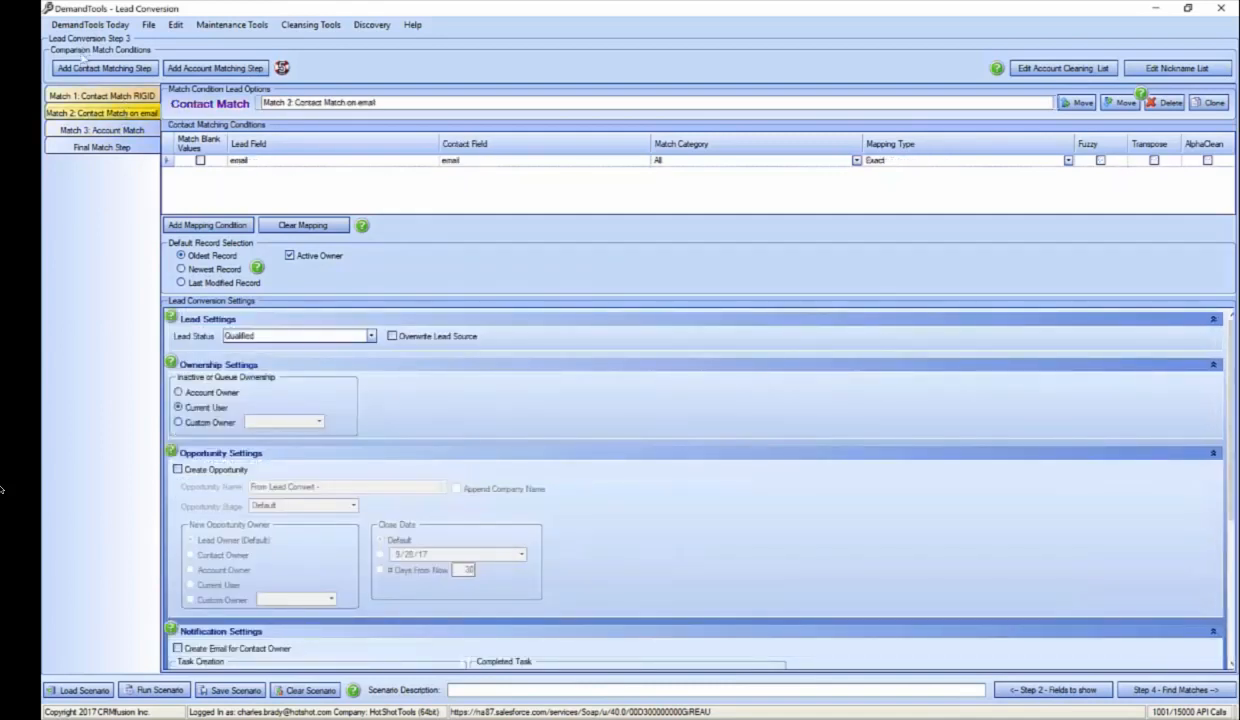
left_click(102, 96)
left_click(102, 113)
left_click(102, 130)
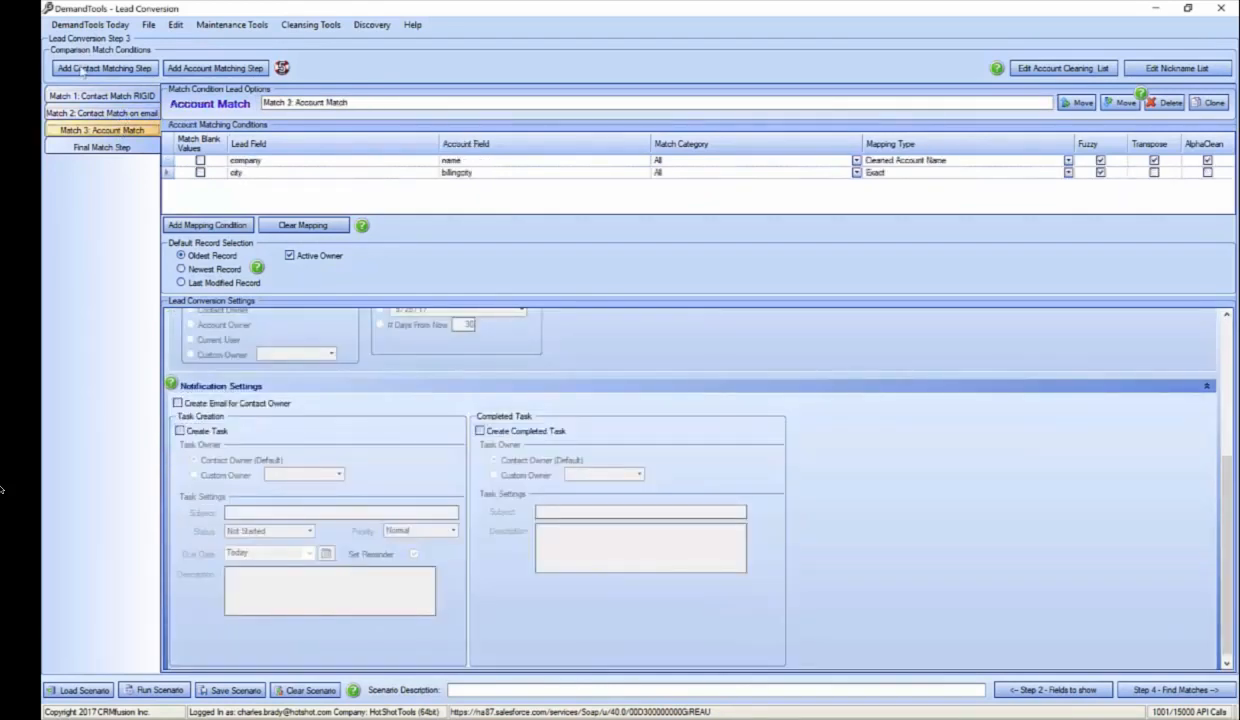
- Try the New Contact/Account option in the Final Match Step and return it to Do Nothing
left_click(118, 146)
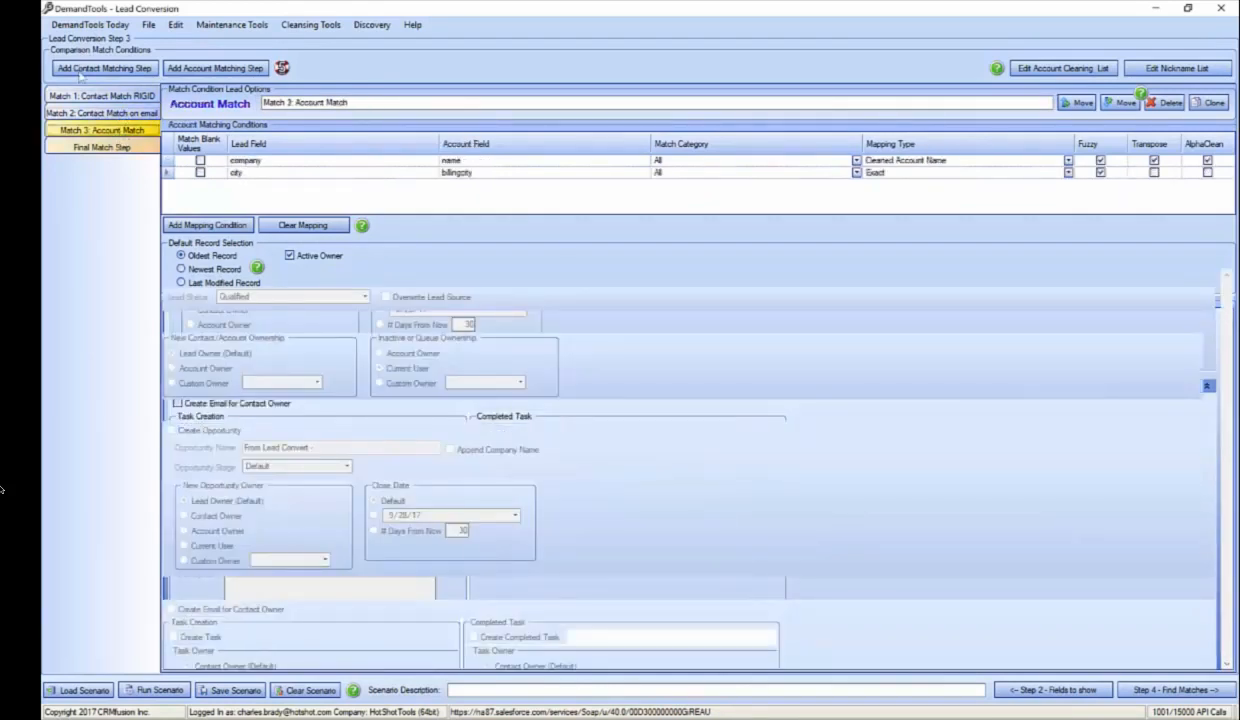
left_click(122, 149)
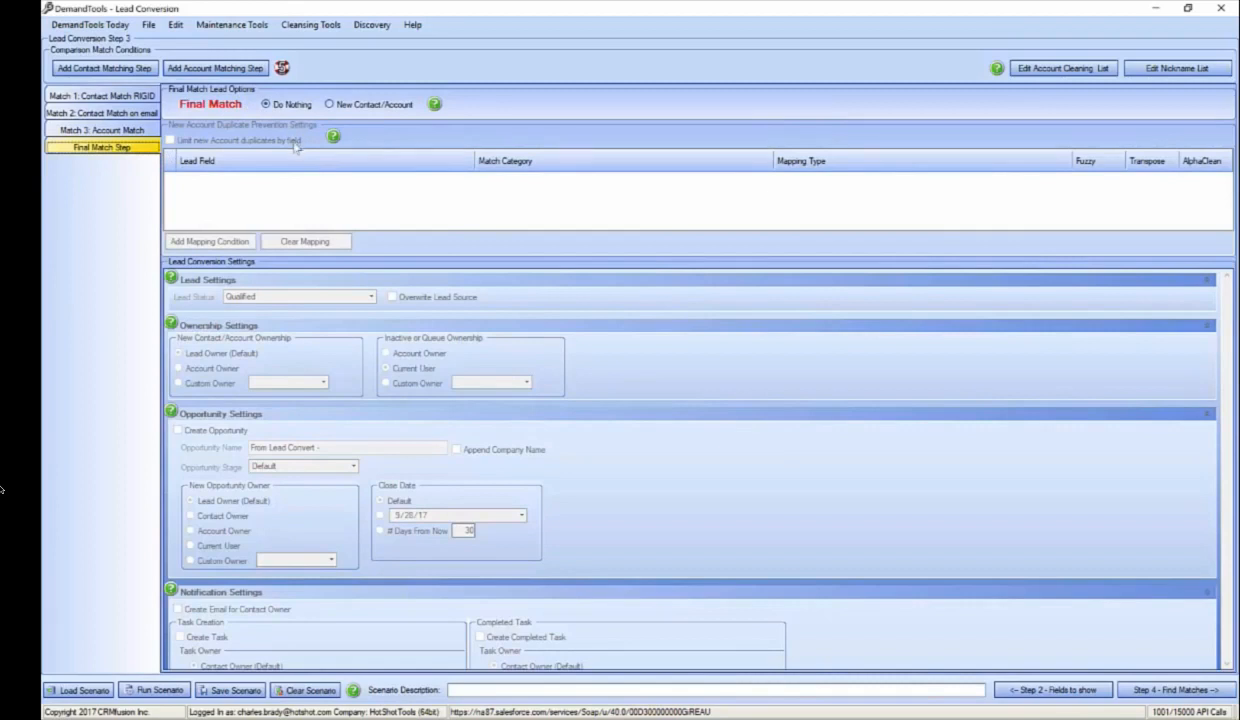
left_click(329, 105)
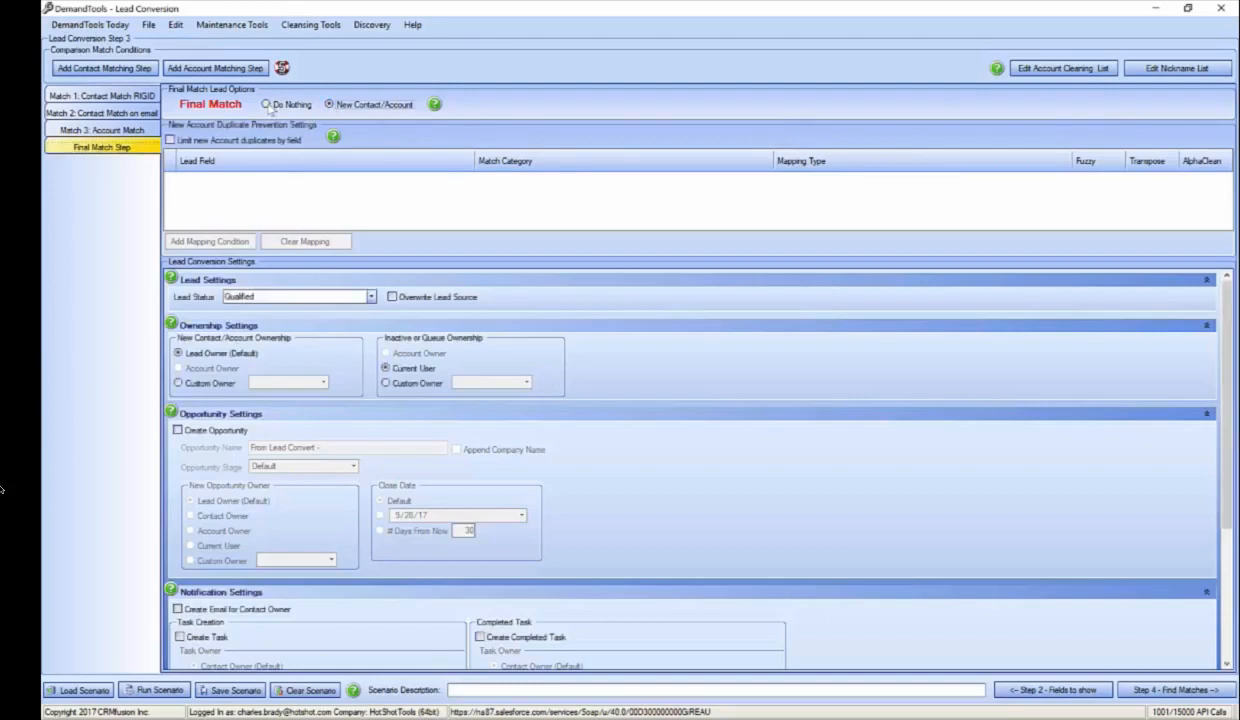
left_click(266, 105)
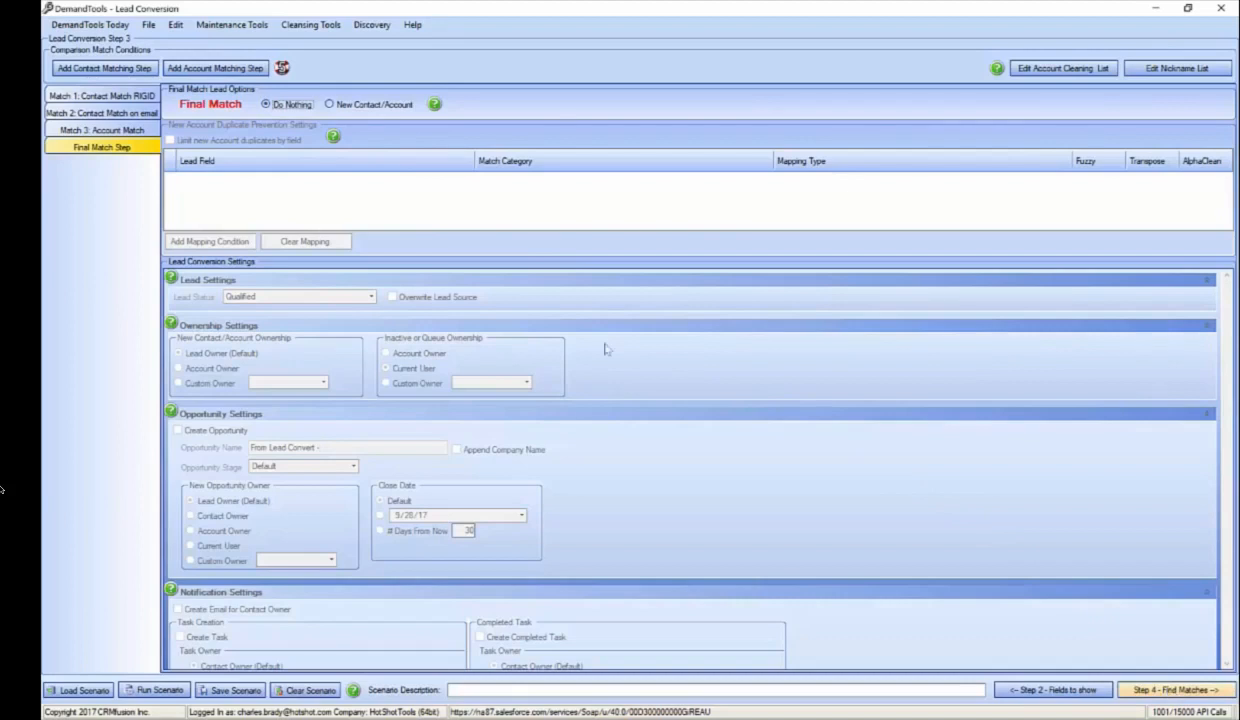
- Find the scenario's matches and view the Found Match Report for the matching steps
left_click(1170, 690)
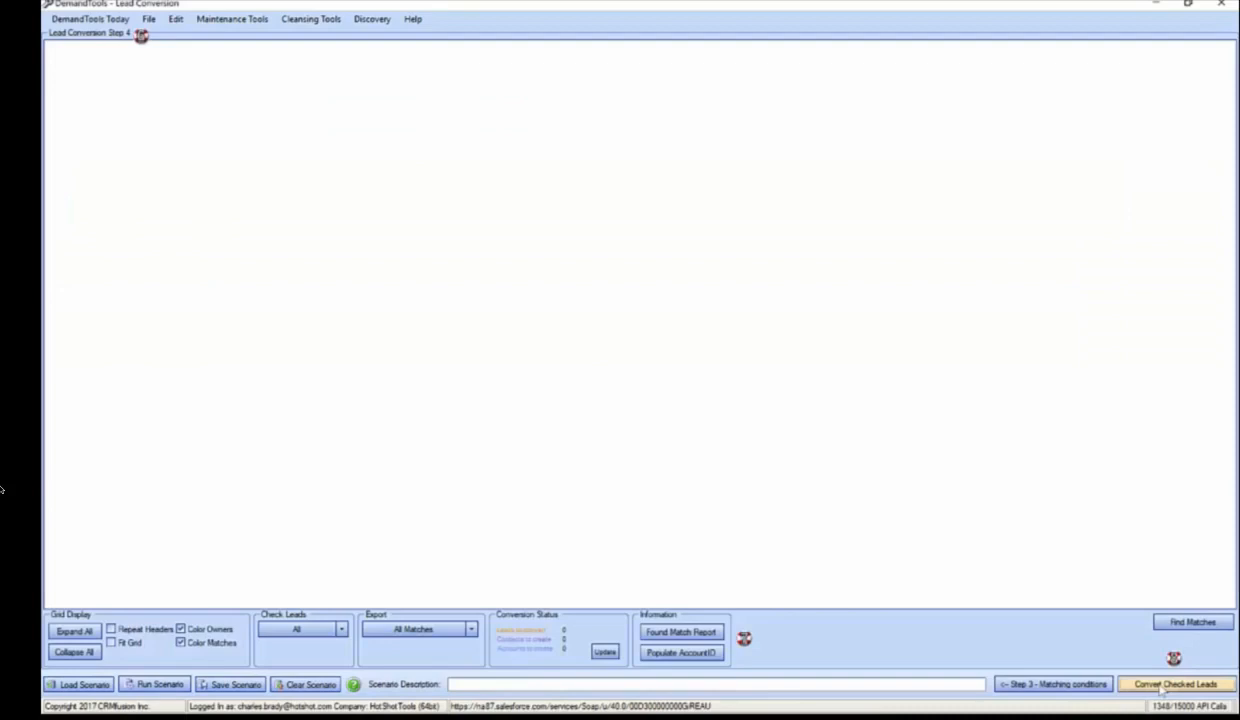
left_click(1193, 622)
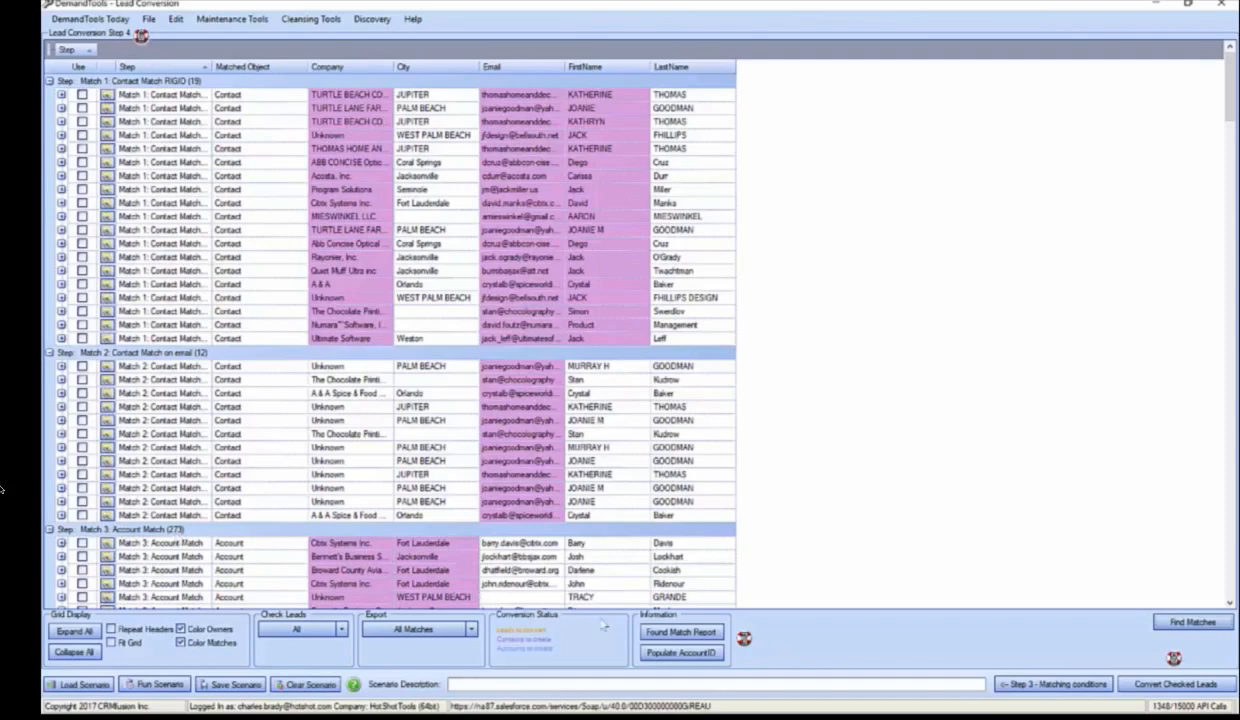
left_click(660, 630)
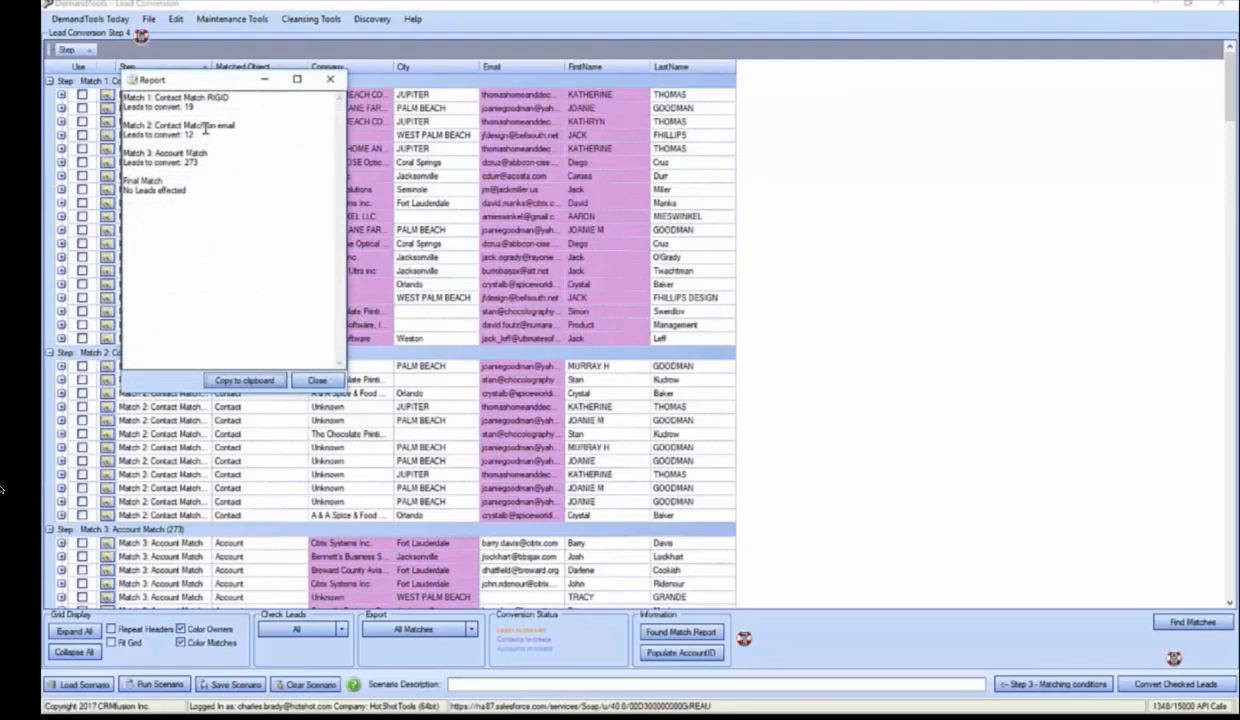
left_click(329, 79)
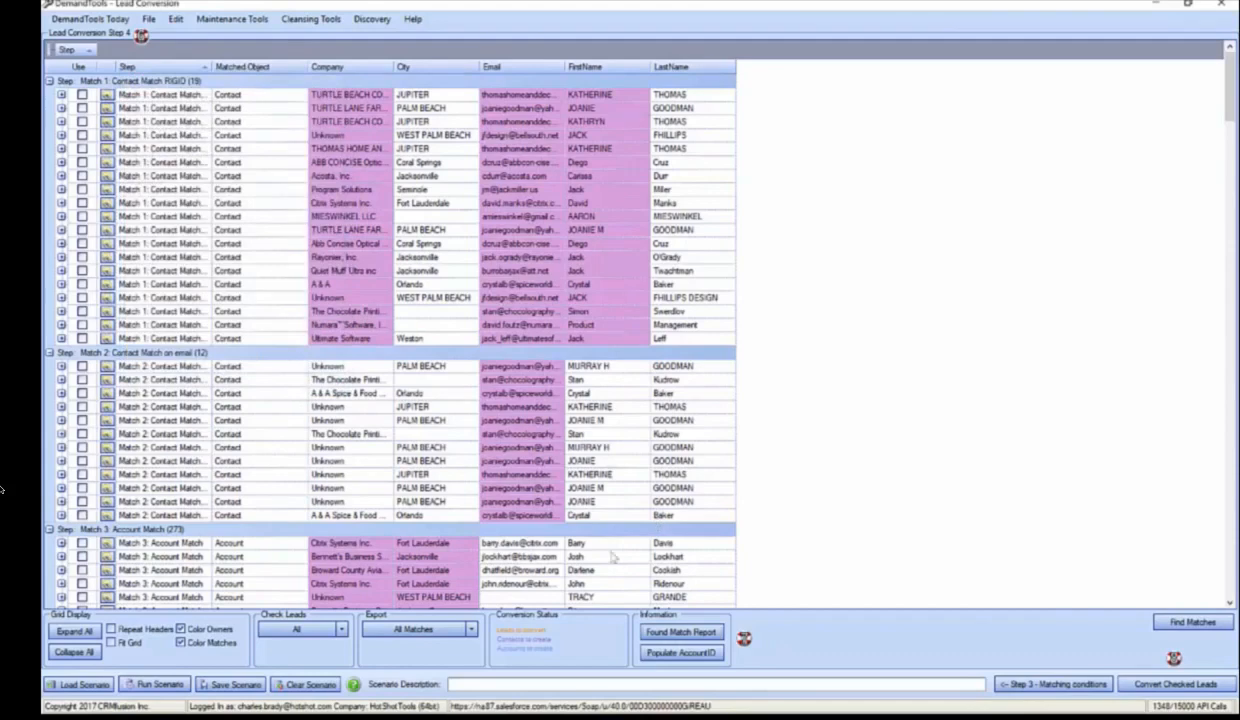
- Mark all matched leads for conversion and fit the results grid to the available width
left_click(341, 629)
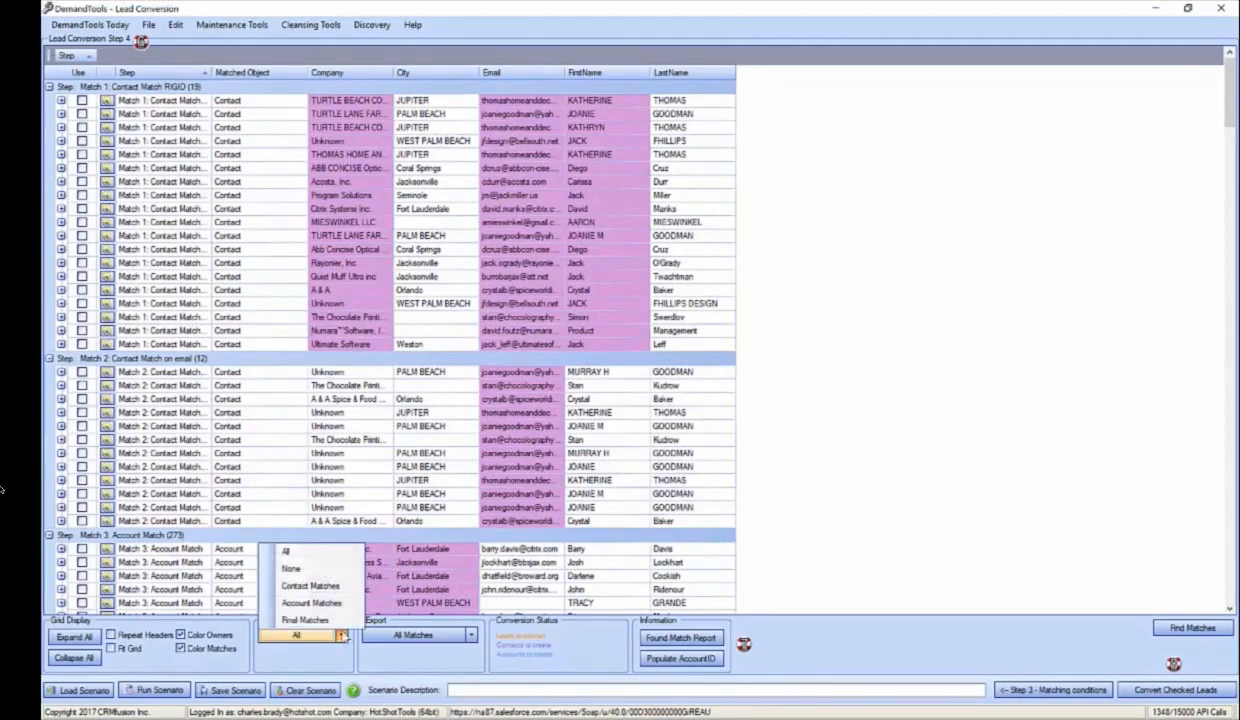
left_click(322, 551)
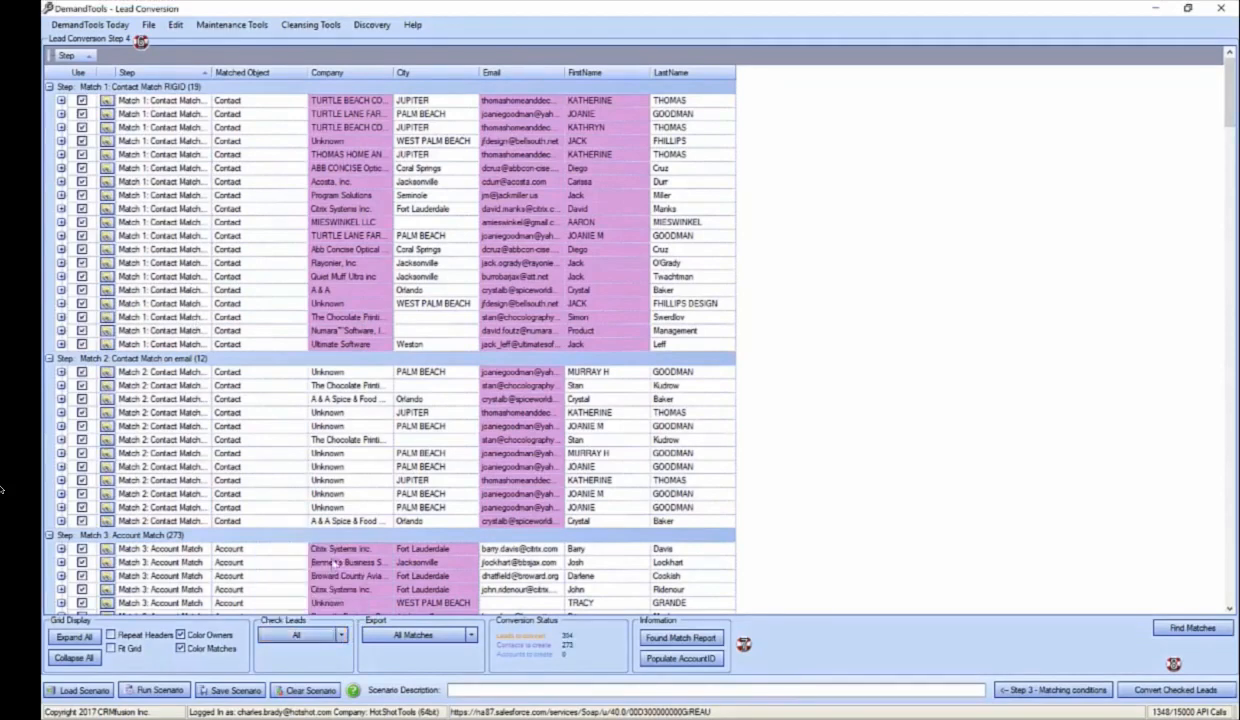
left_click(109, 648)
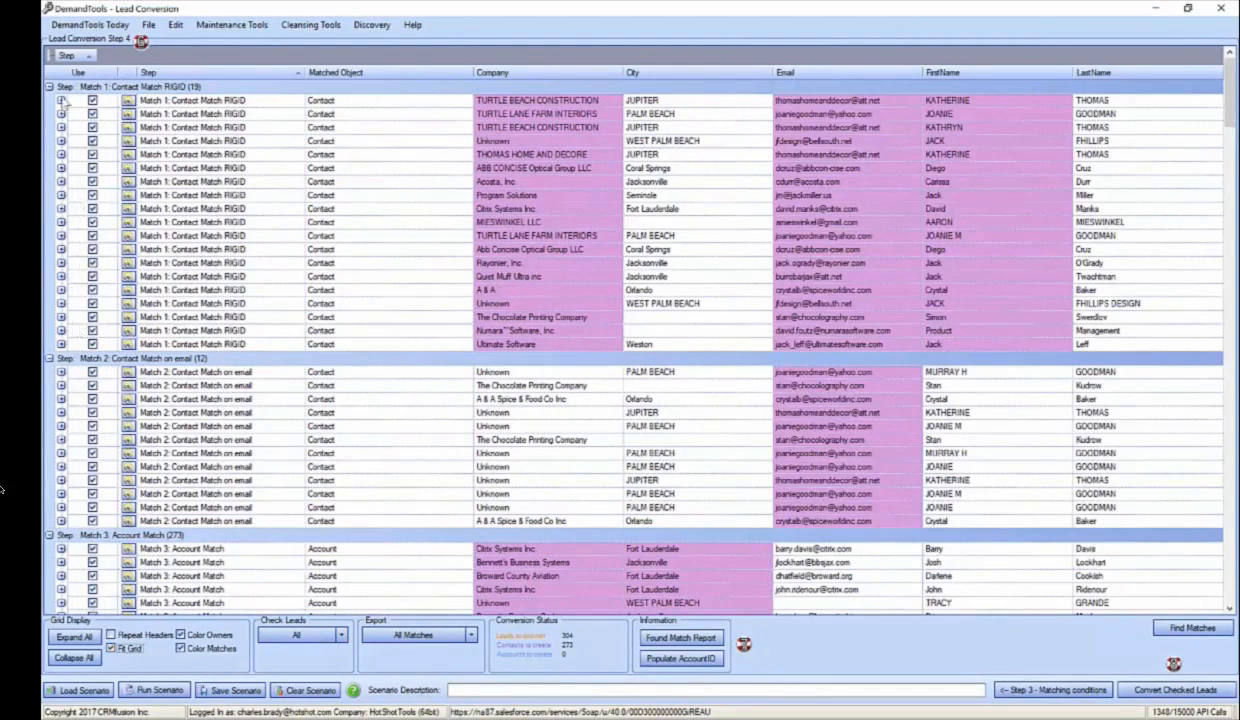
- Examine the matching contacts of the first and fourth Match 1 leads, and view the first lead's Salesforce record
left_click(61, 100)
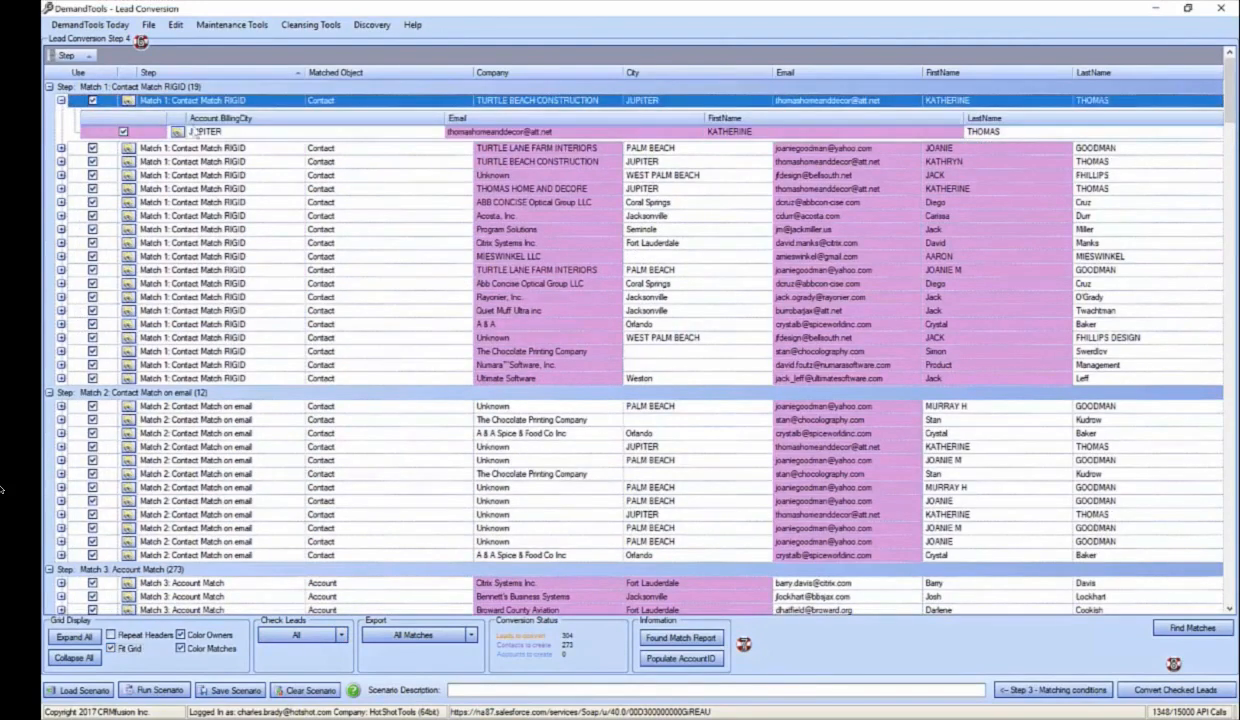
left_click(61, 175)
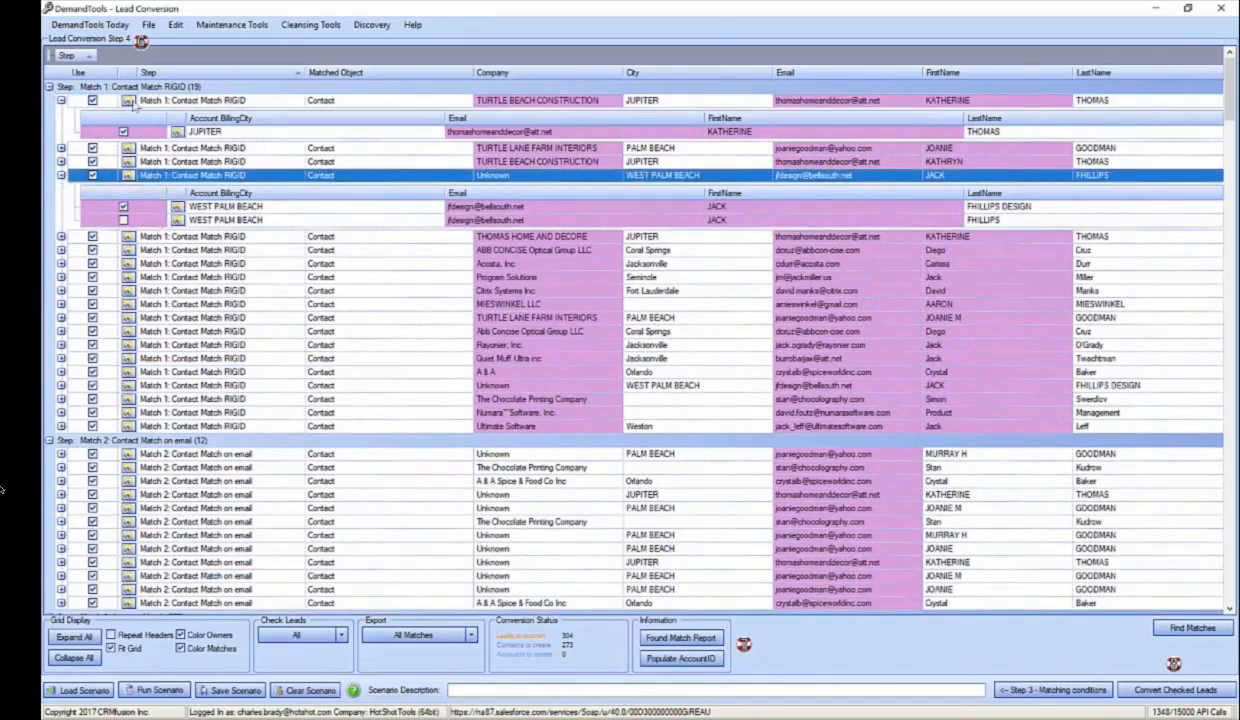
left_click(128, 102)
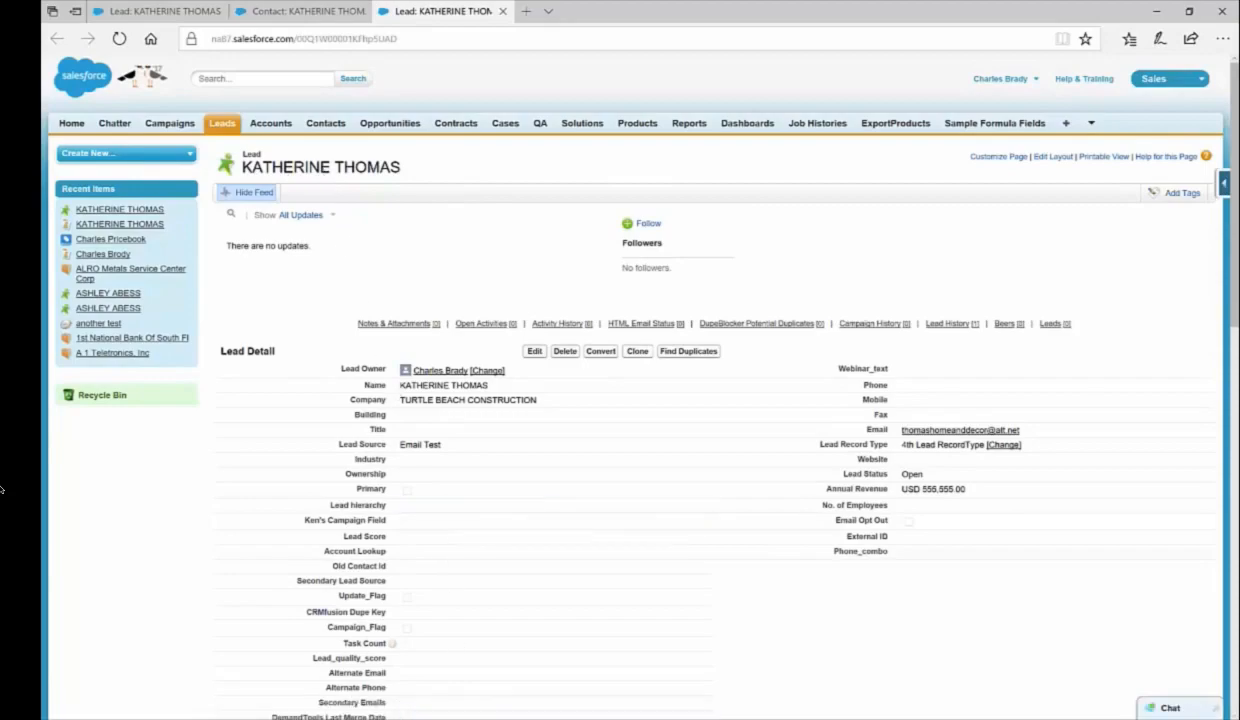
left_click(434, 718)
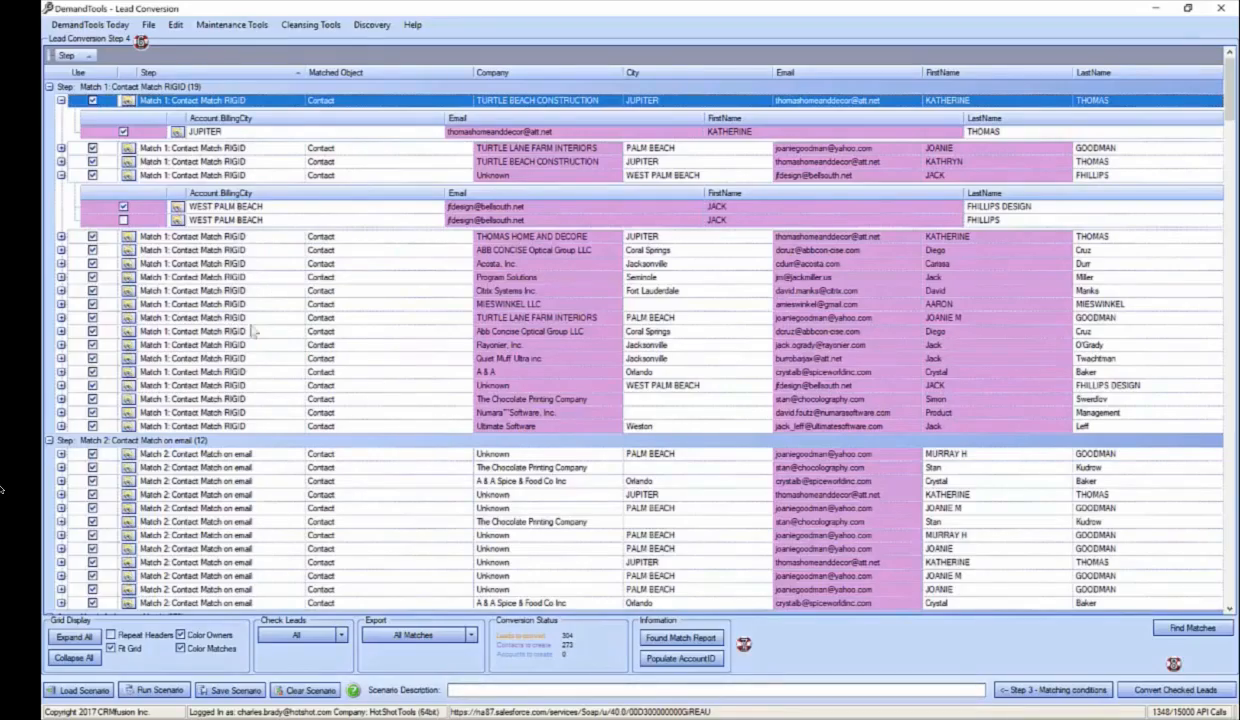
- Review the full list of matched leads and inspect the matching contacts of the first Match 2 lead
scroll(217, 397, "down", 9)
scroll(217, 397, "down", 8)
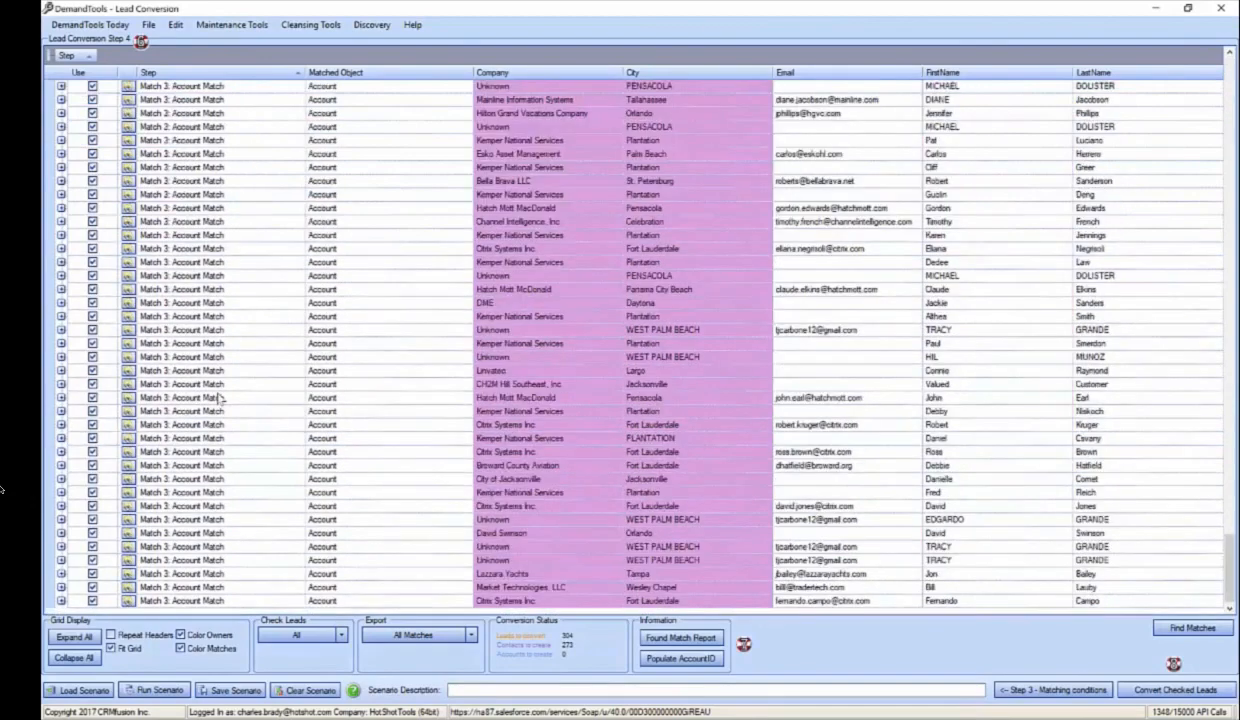
scroll(217, 397, "up", 20)
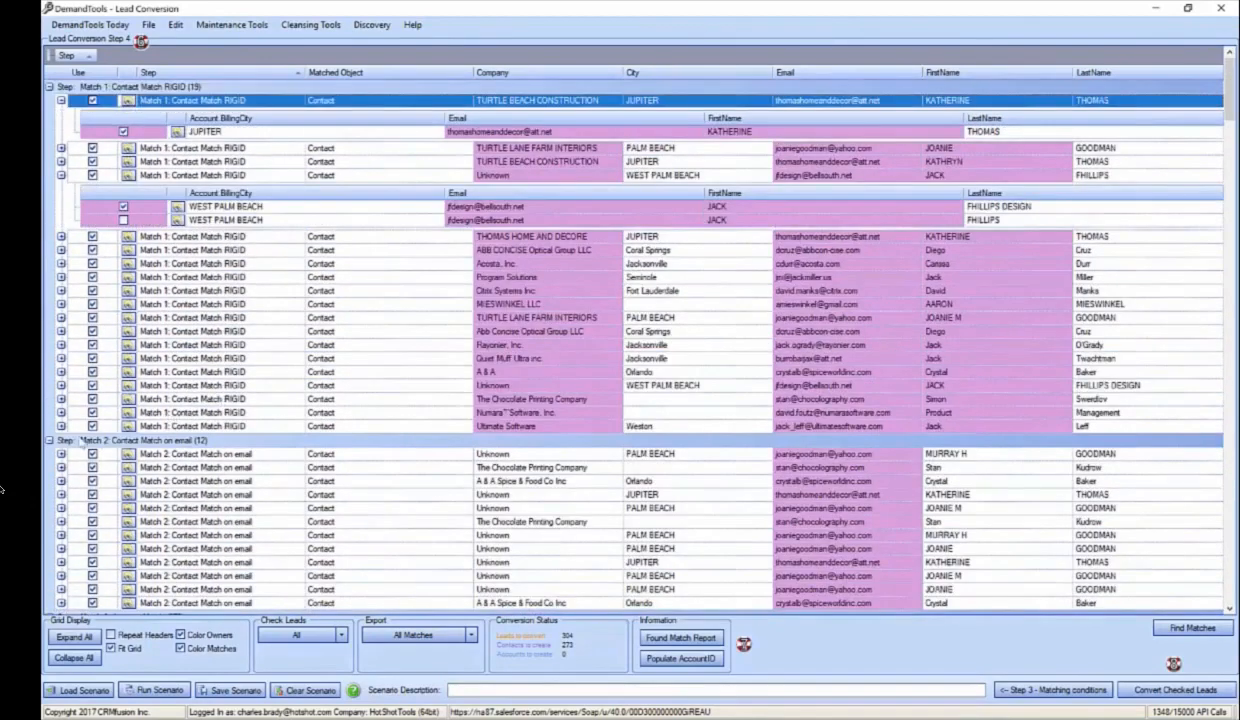
left_click(61, 453)
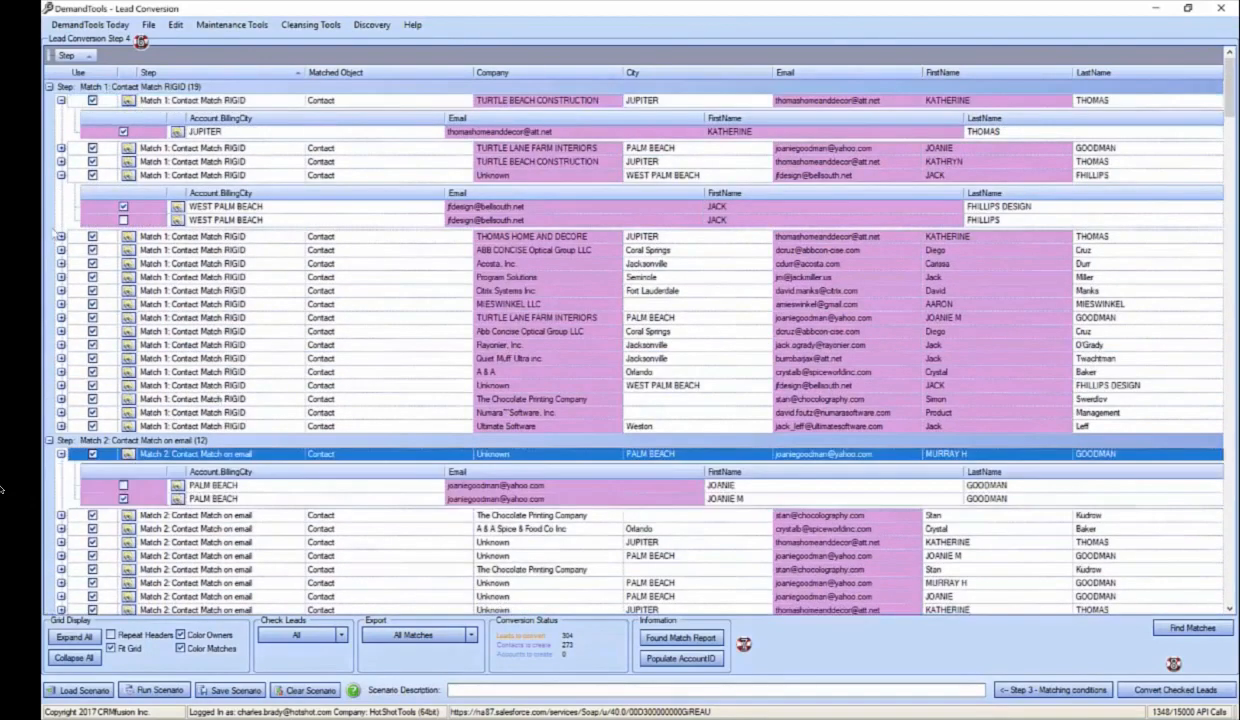
left_click(61, 454)
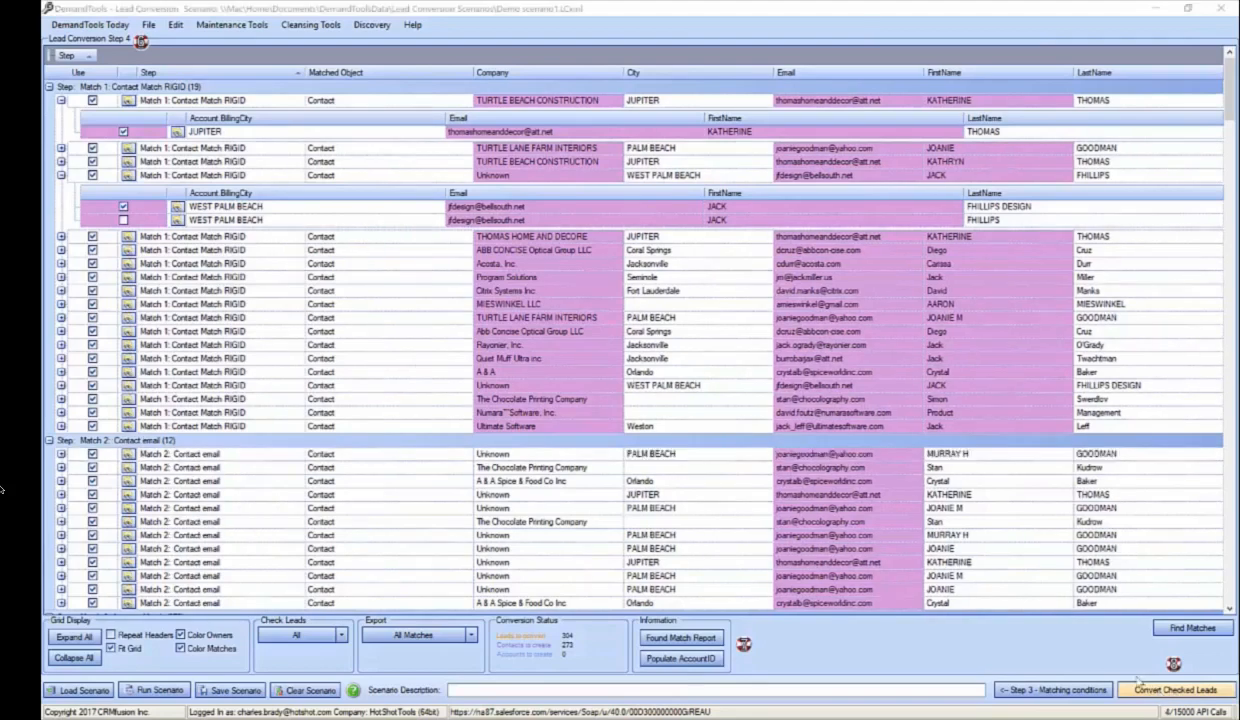
- Populate the matched account IDs into the Merged_IDs__c field of the checked leads and confirm the update
left_click(697, 660)
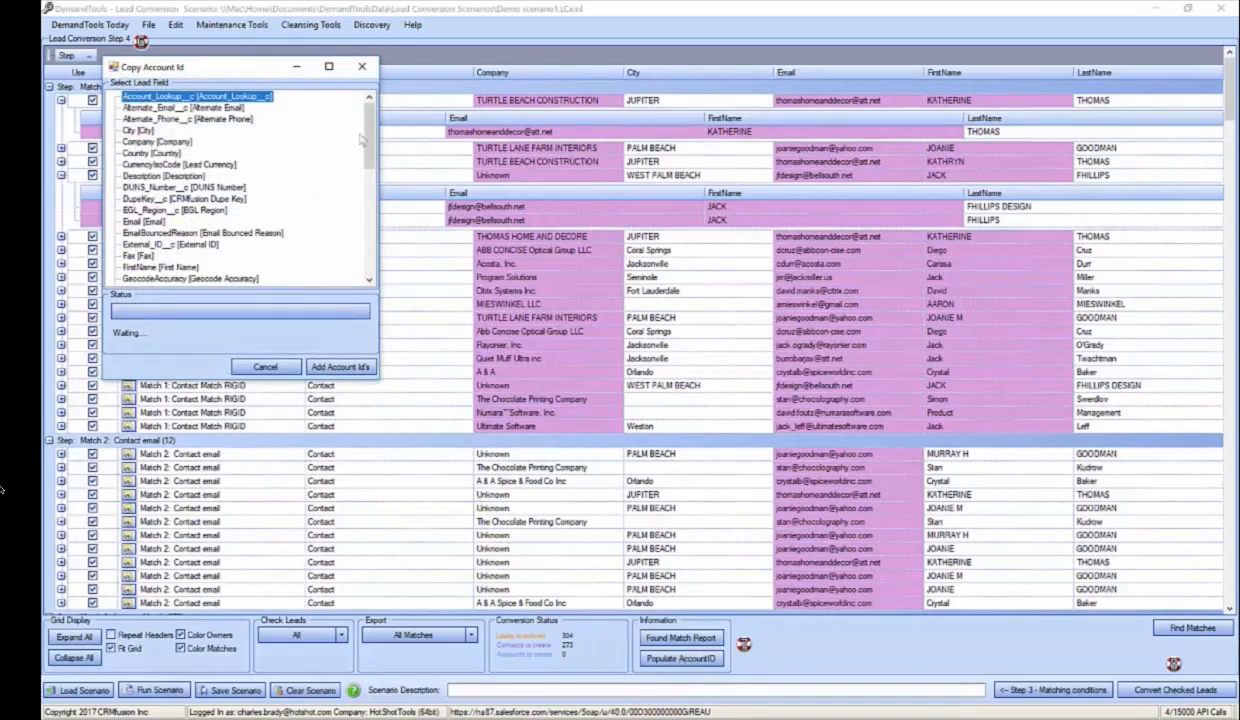
left_click_drag(367, 139, 371, 184)
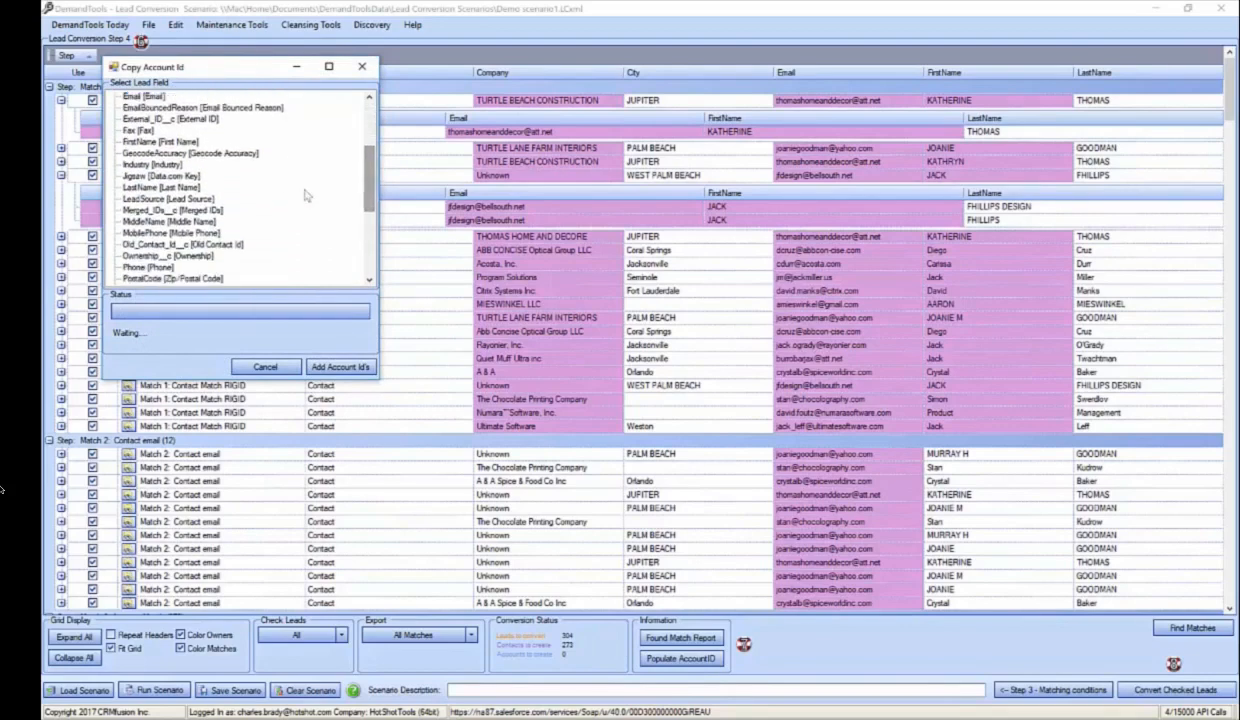
left_click(190, 210)
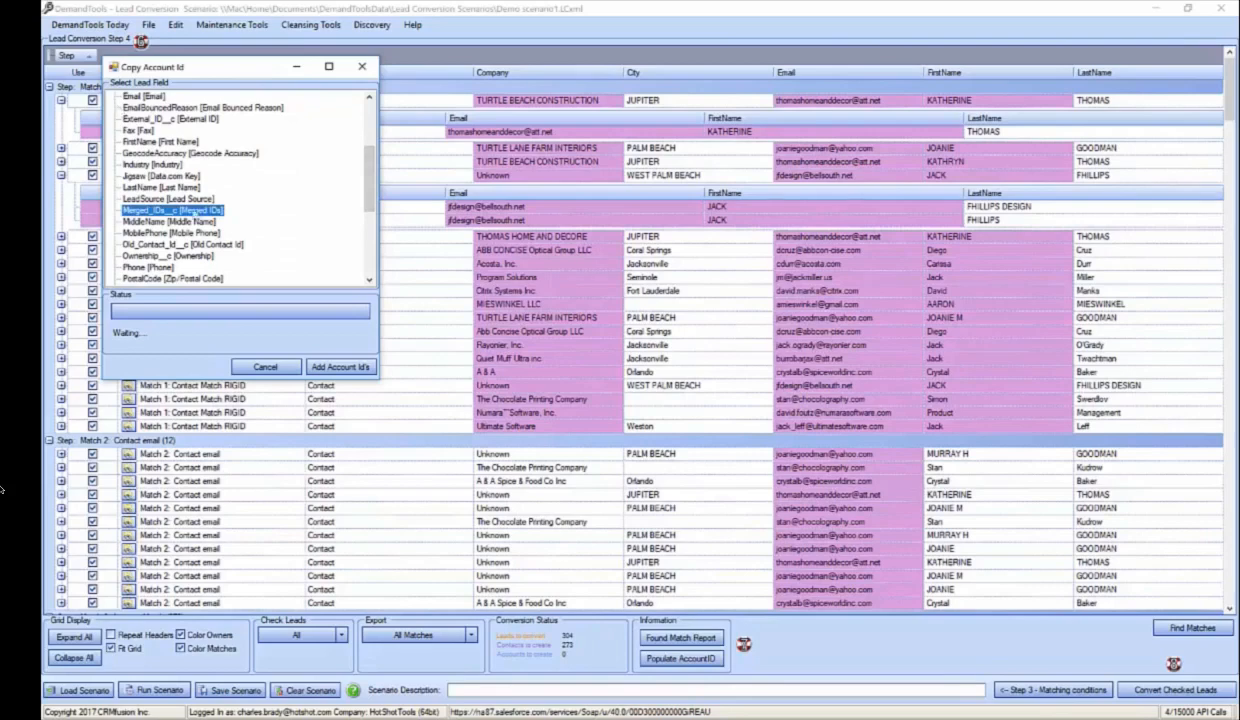
left_click(338, 366)
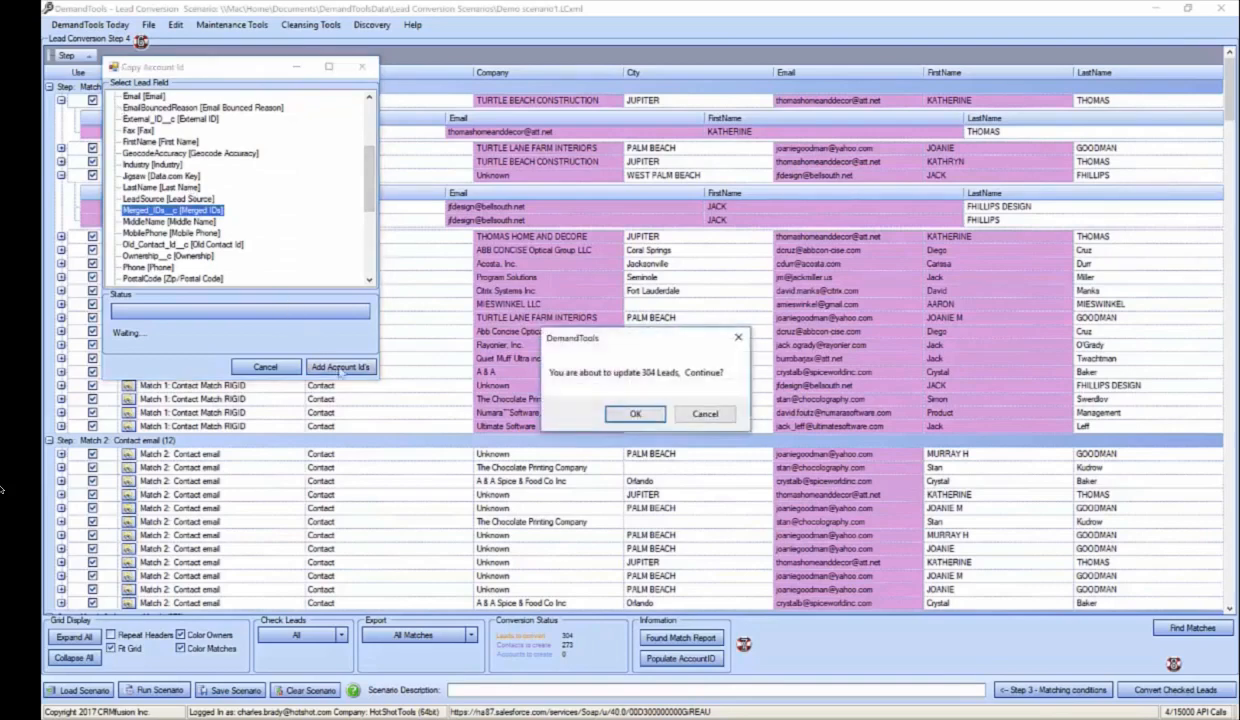
left_click(630, 411)
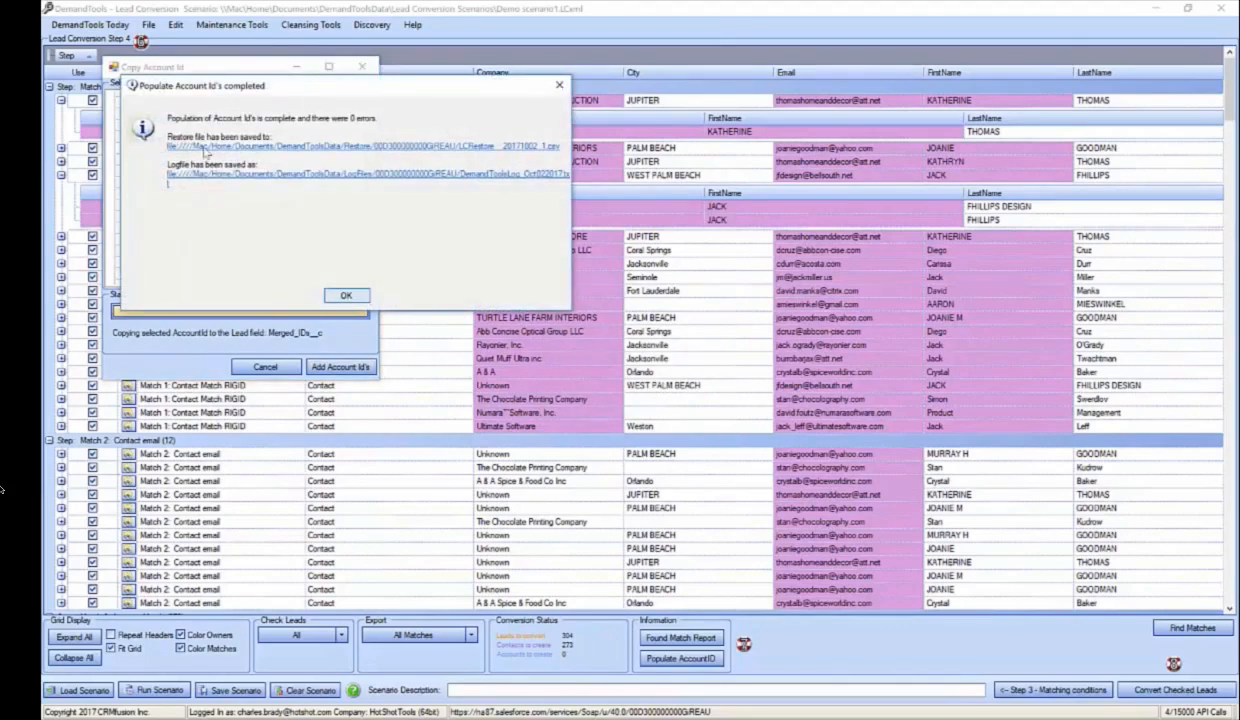
left_click(345, 295)
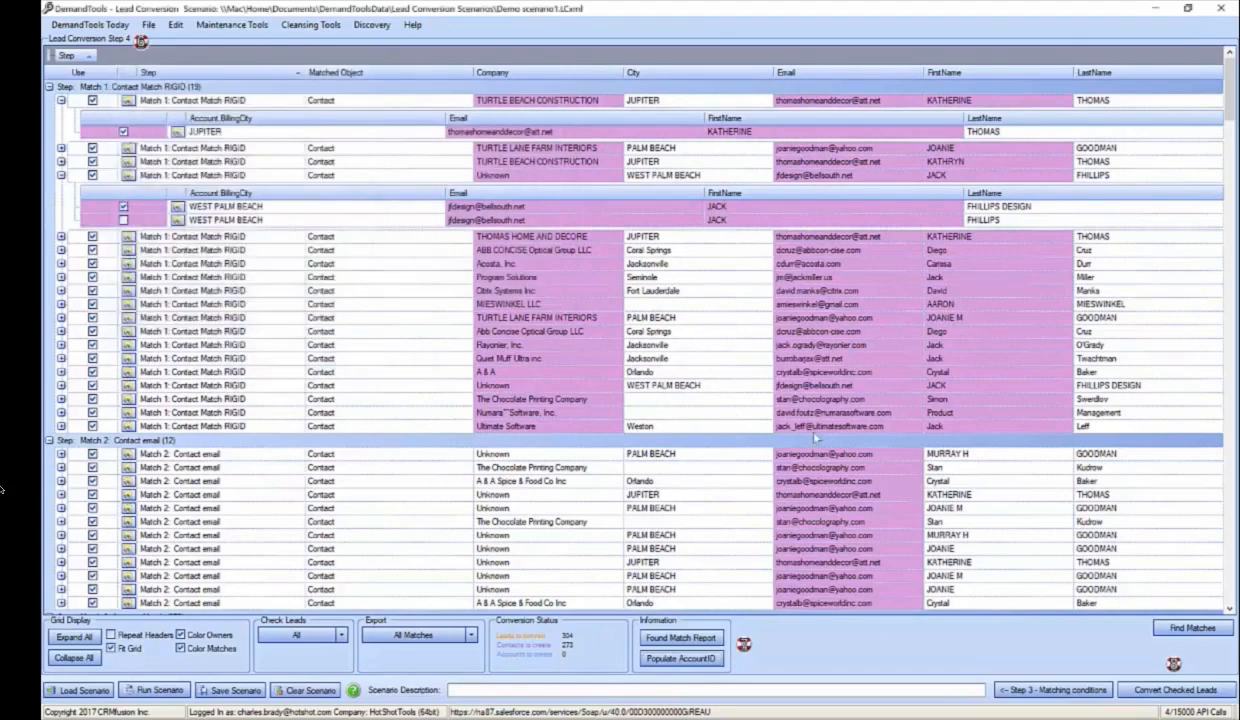
- Start converting the checked leads
left_click(1178, 690)
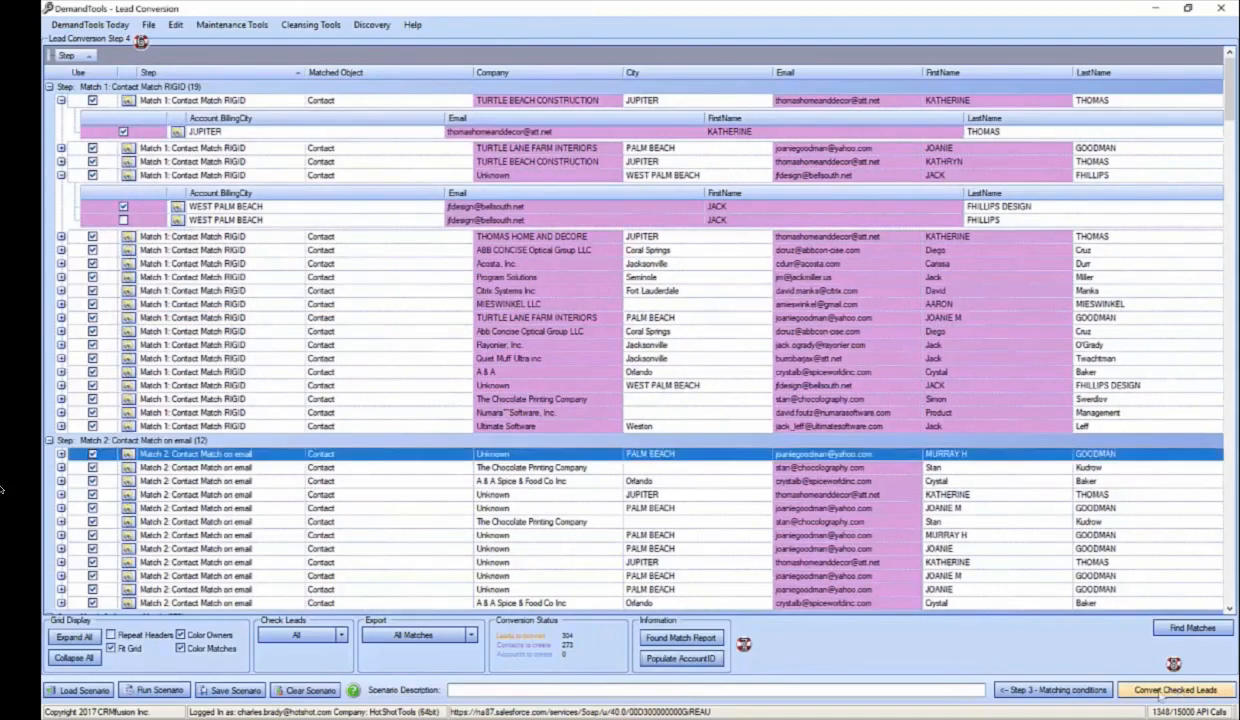